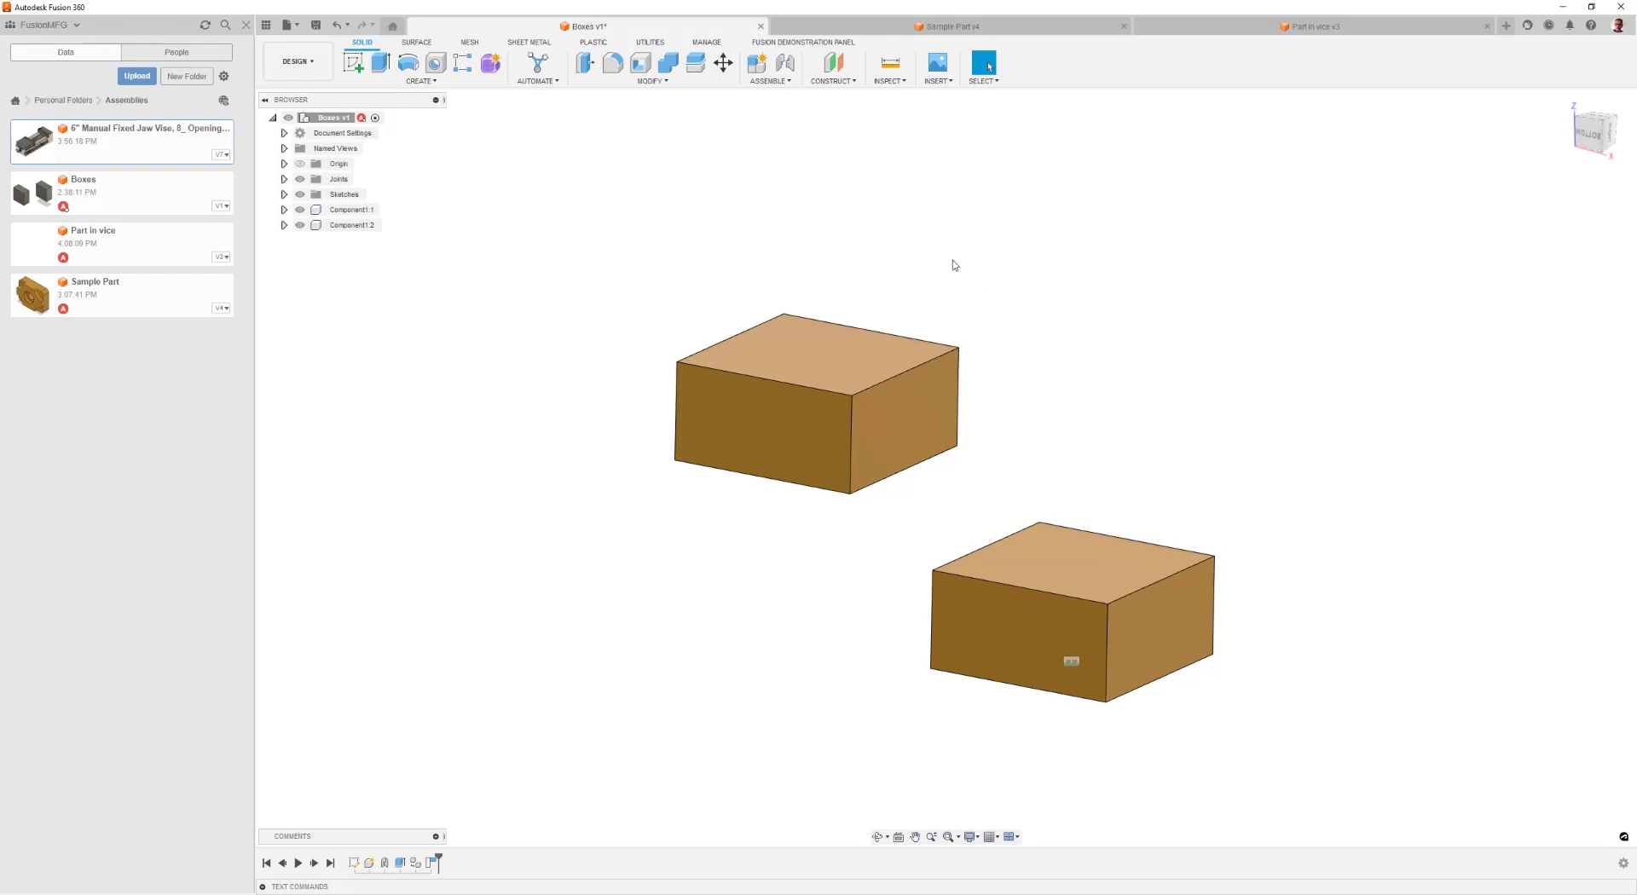
Launch the Joint command from the Assemble menu in the Boxes design.
{"action": "left_click", "coordinate": [783, 70]}
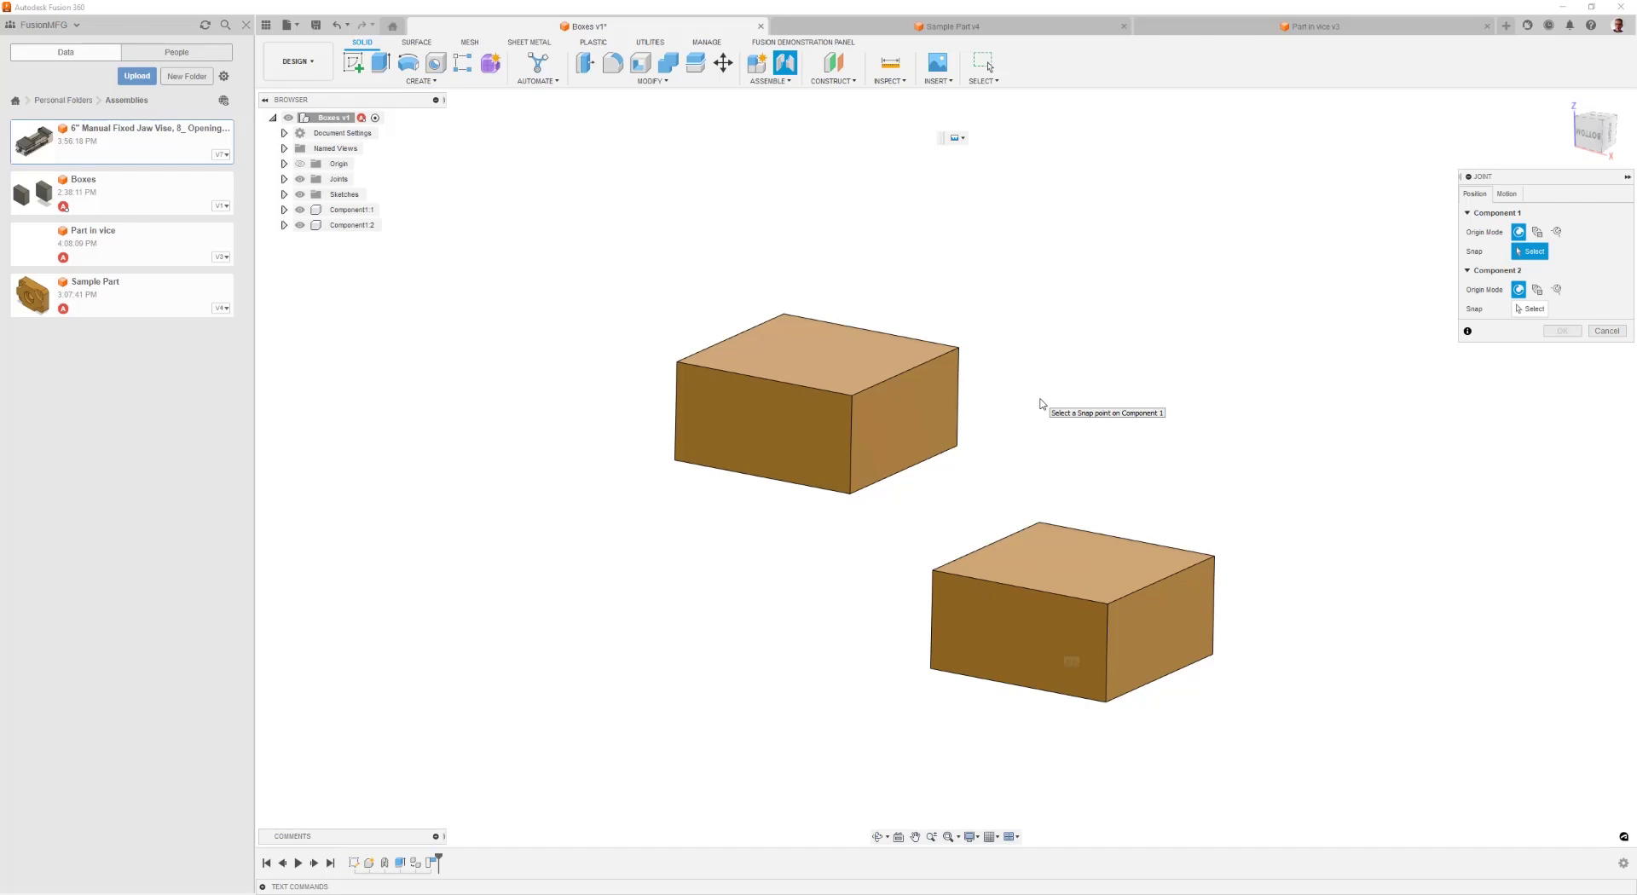
Seat the upper box's bottom face centre onto the other box's top face.
{"action": "middle_click_drag", "start_coordinate": [1042, 404], "coordinate": [826, 523], "text": "shift"}
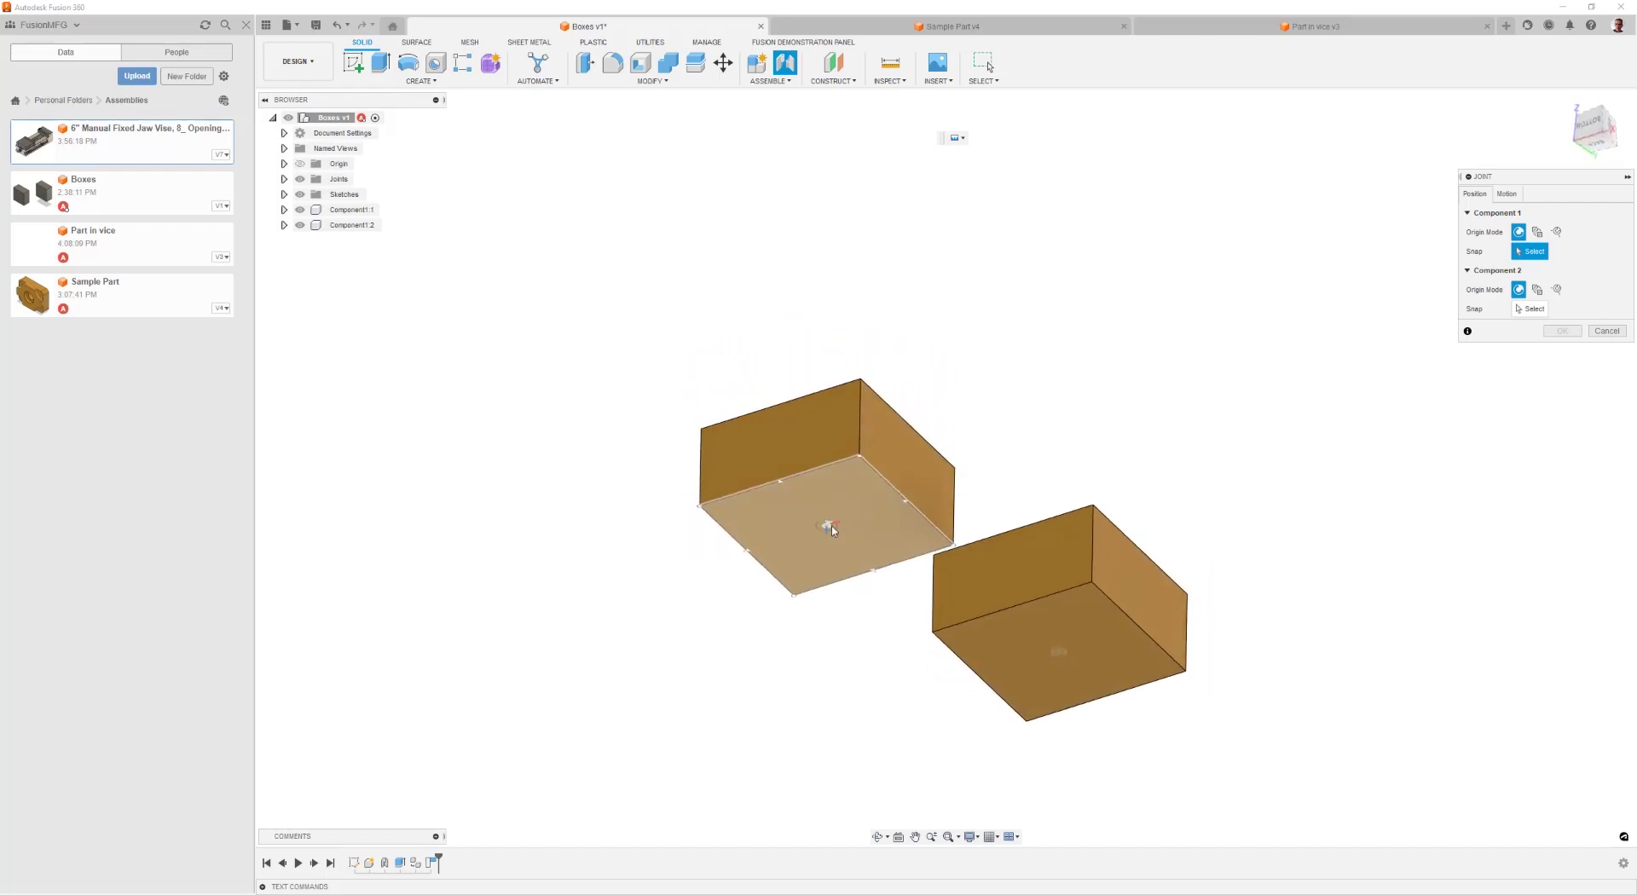
{"action": "left_click", "coordinate": [825, 521]}
{"action": "middle_click_drag", "start_coordinate": [984, 517], "coordinate": [943, 486], "text": "shift"}
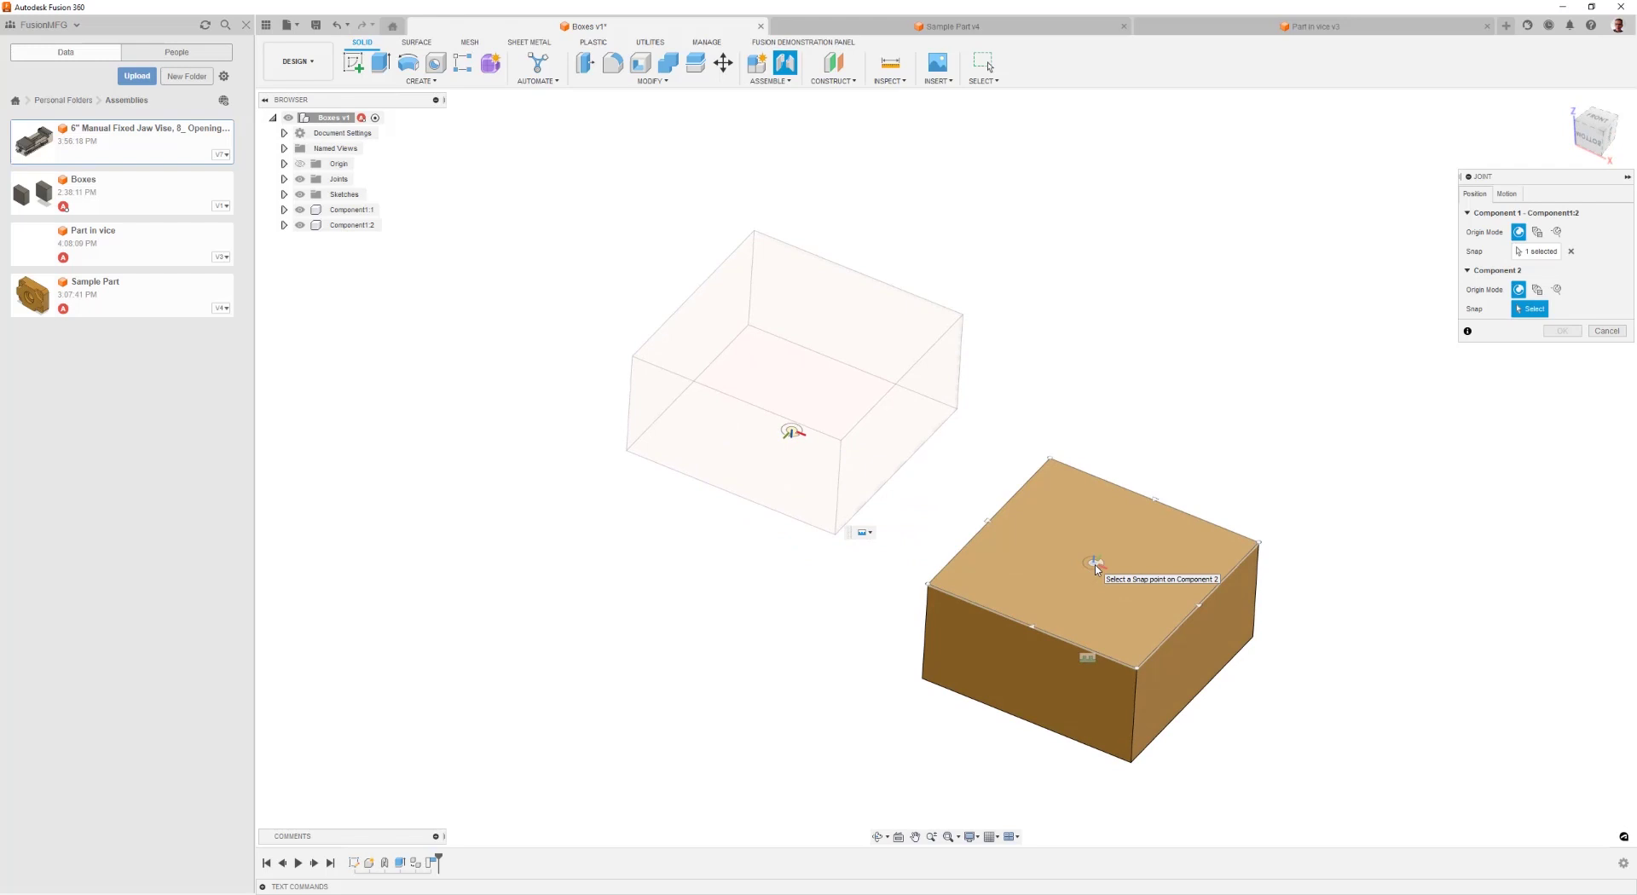
{"action": "left_click", "coordinate": [1096, 566]}
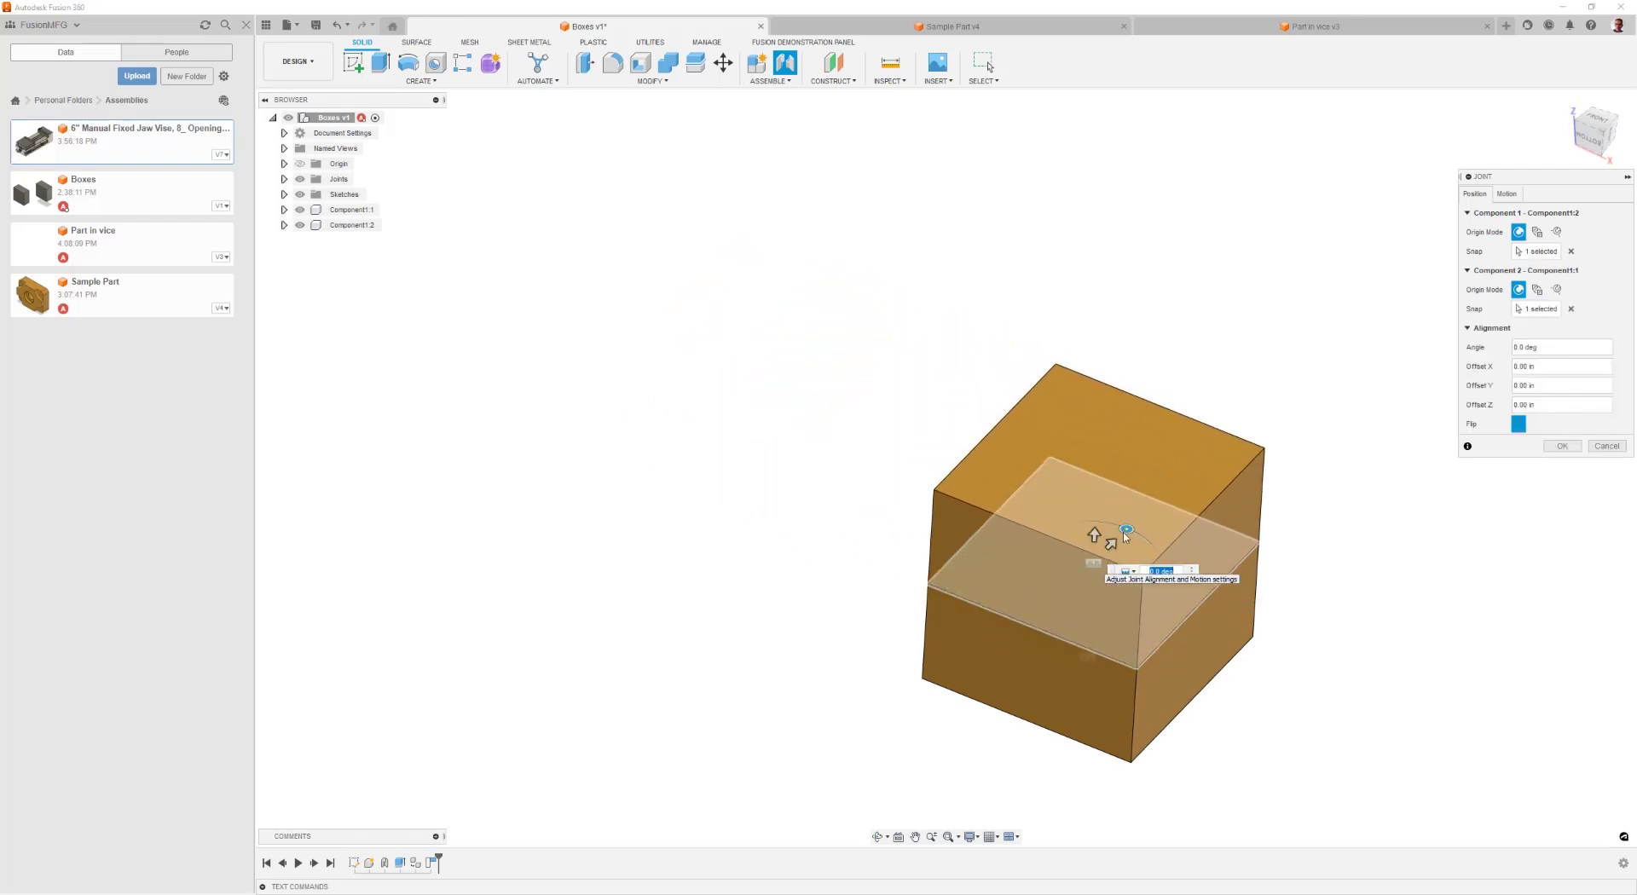
Preview the joint's motion as Revolute, Slider, Cylindrical, then Planar.
{"action": "left_click", "coordinate": [1506, 194]}
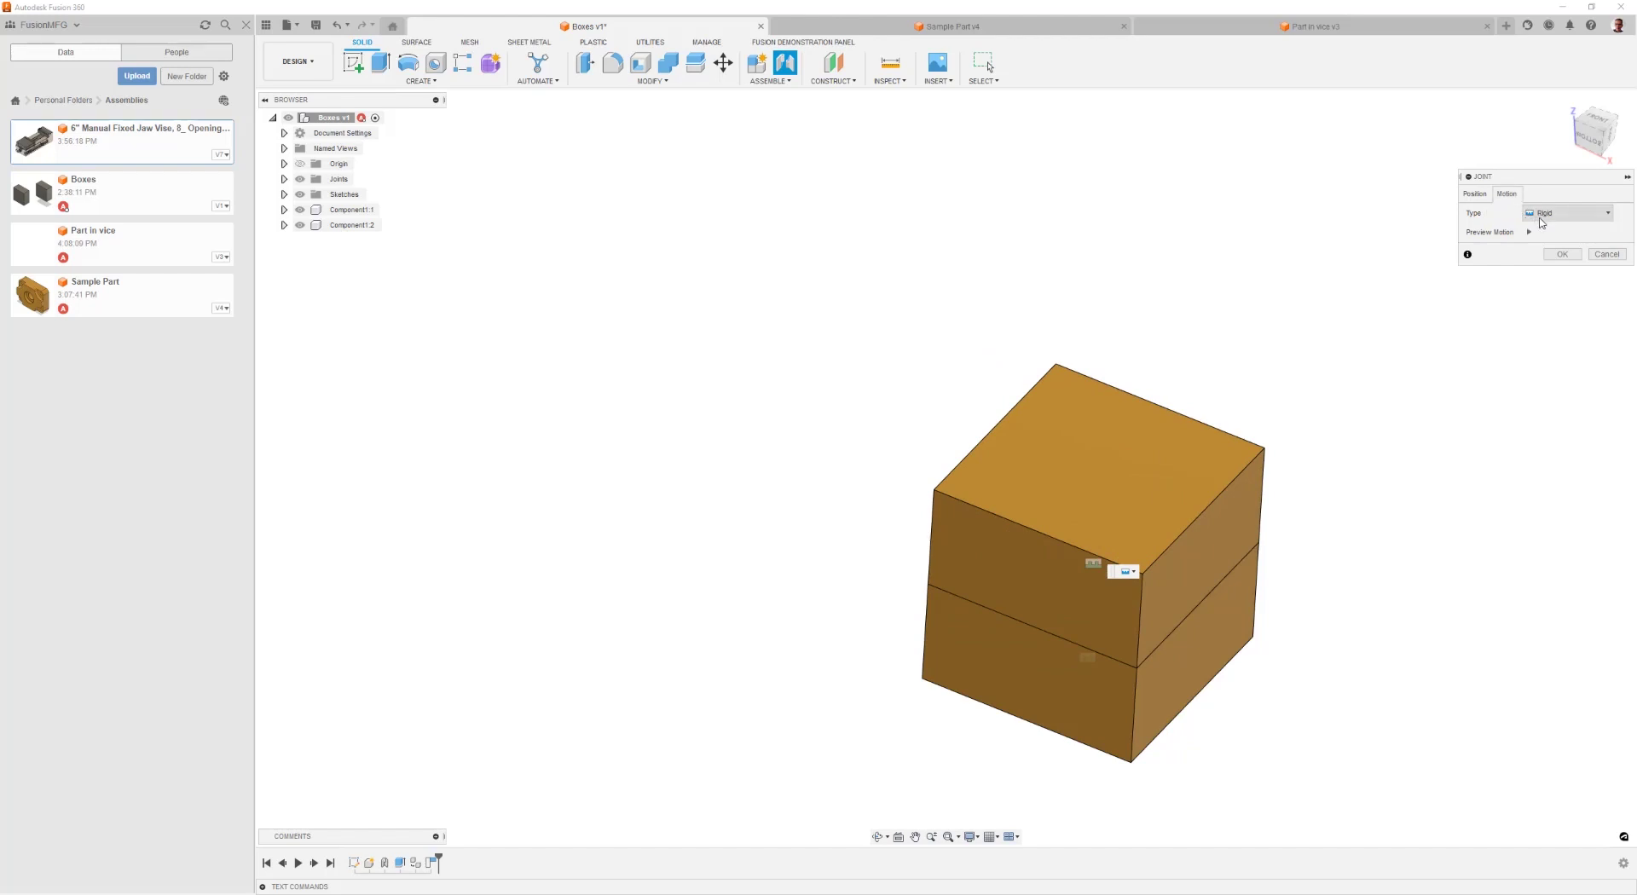
{"action": "left_click", "coordinate": [1541, 222]}
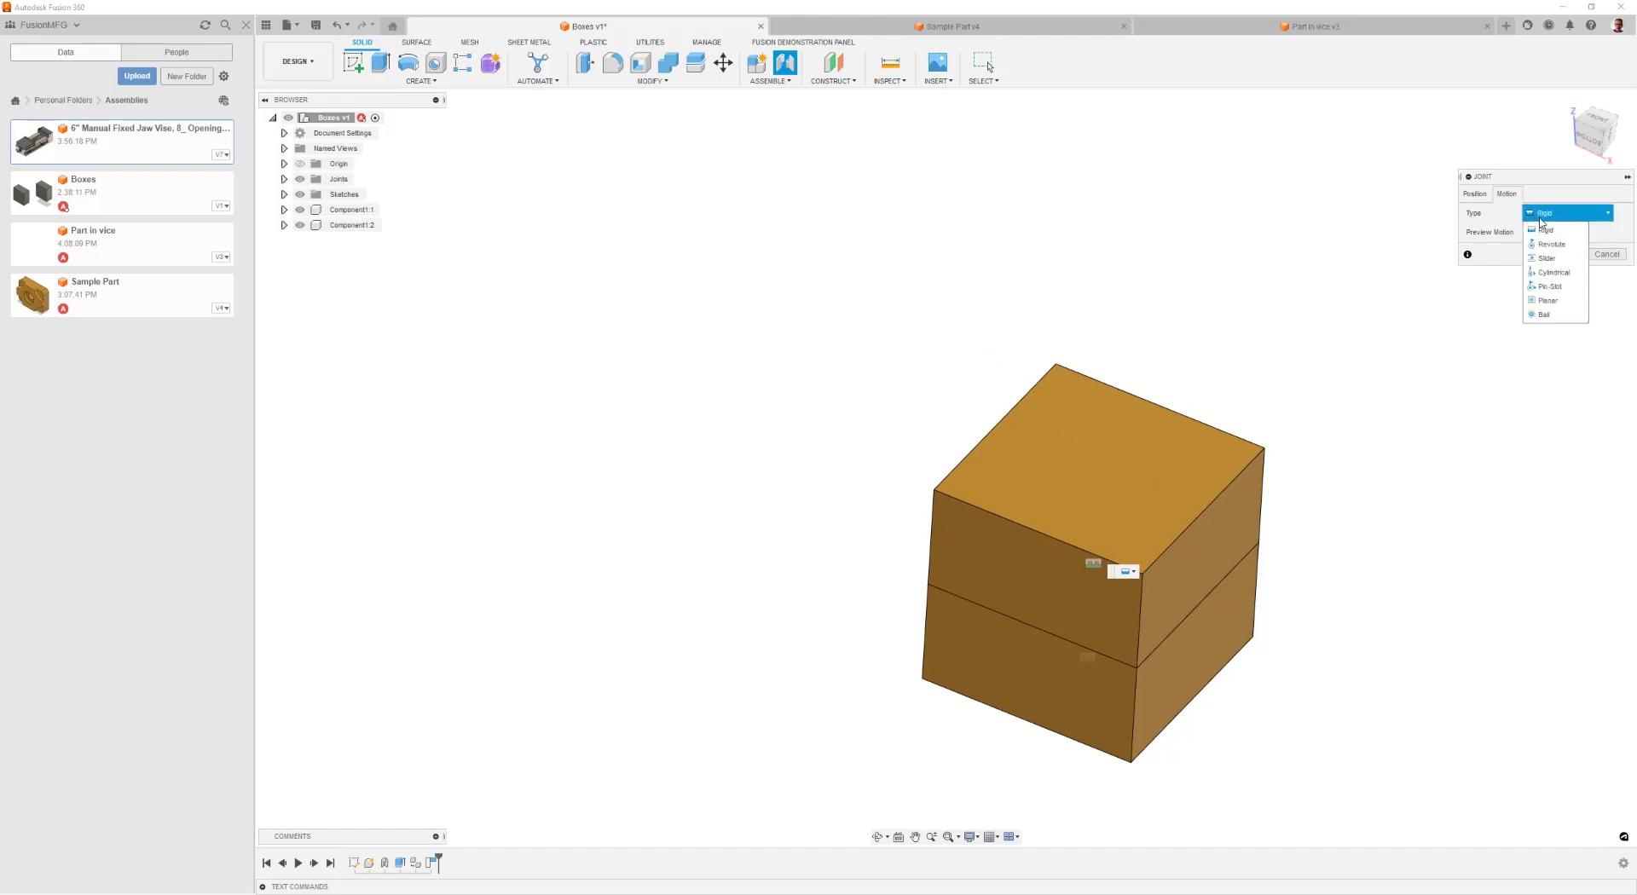
{"action": "left_click", "coordinate": [1567, 243]}
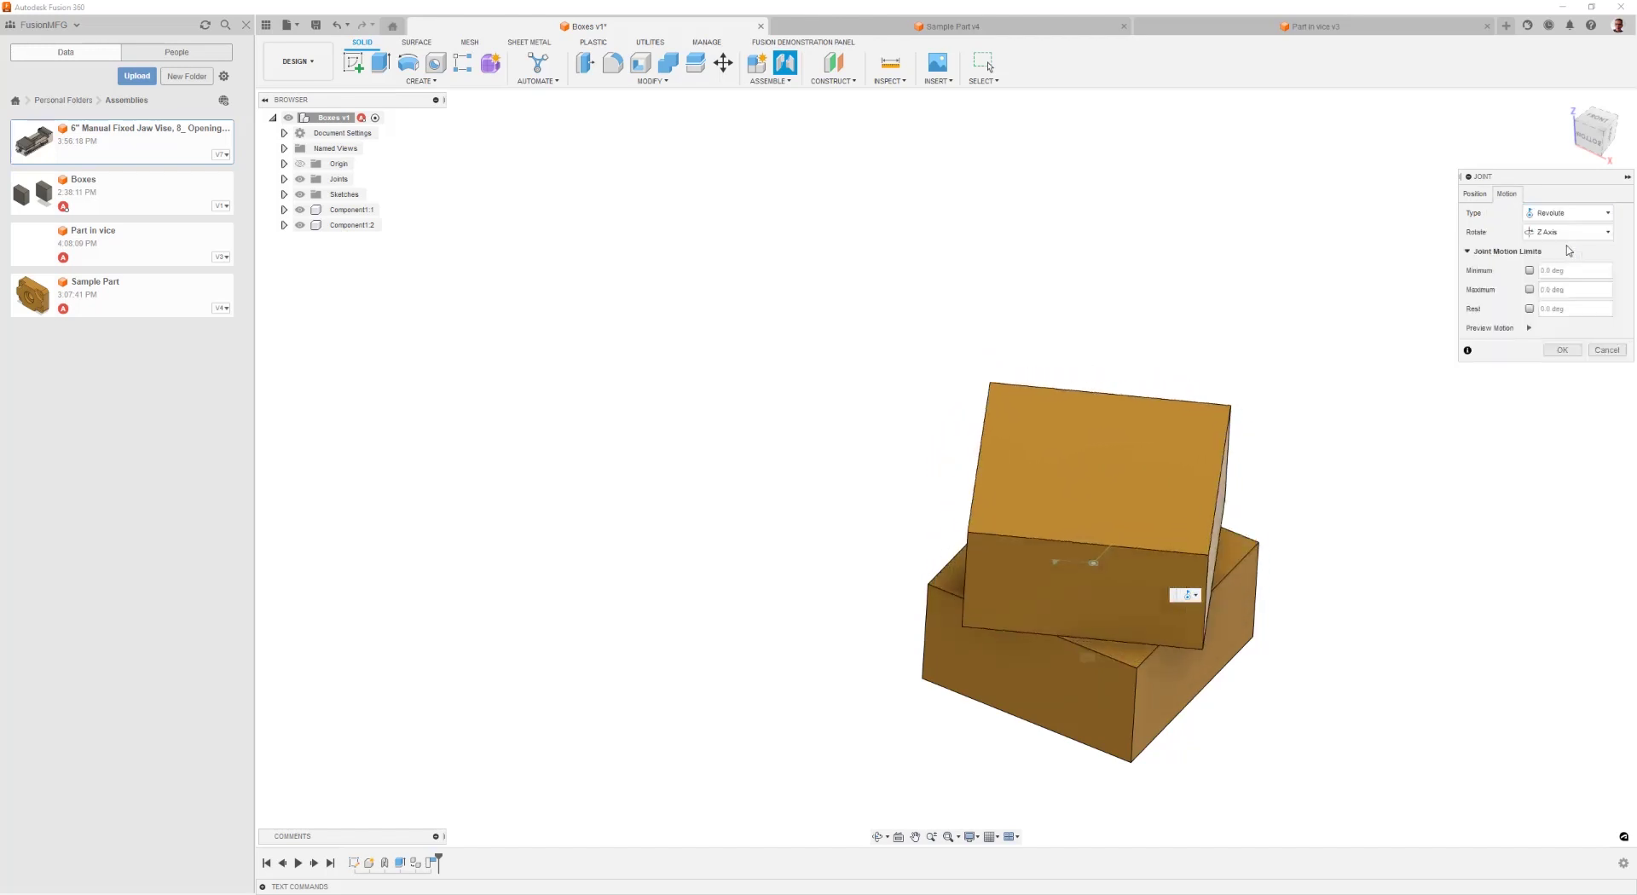
{"action": "left_click", "coordinate": [1568, 232]}
{"action": "left_click", "coordinate": [1574, 263]}
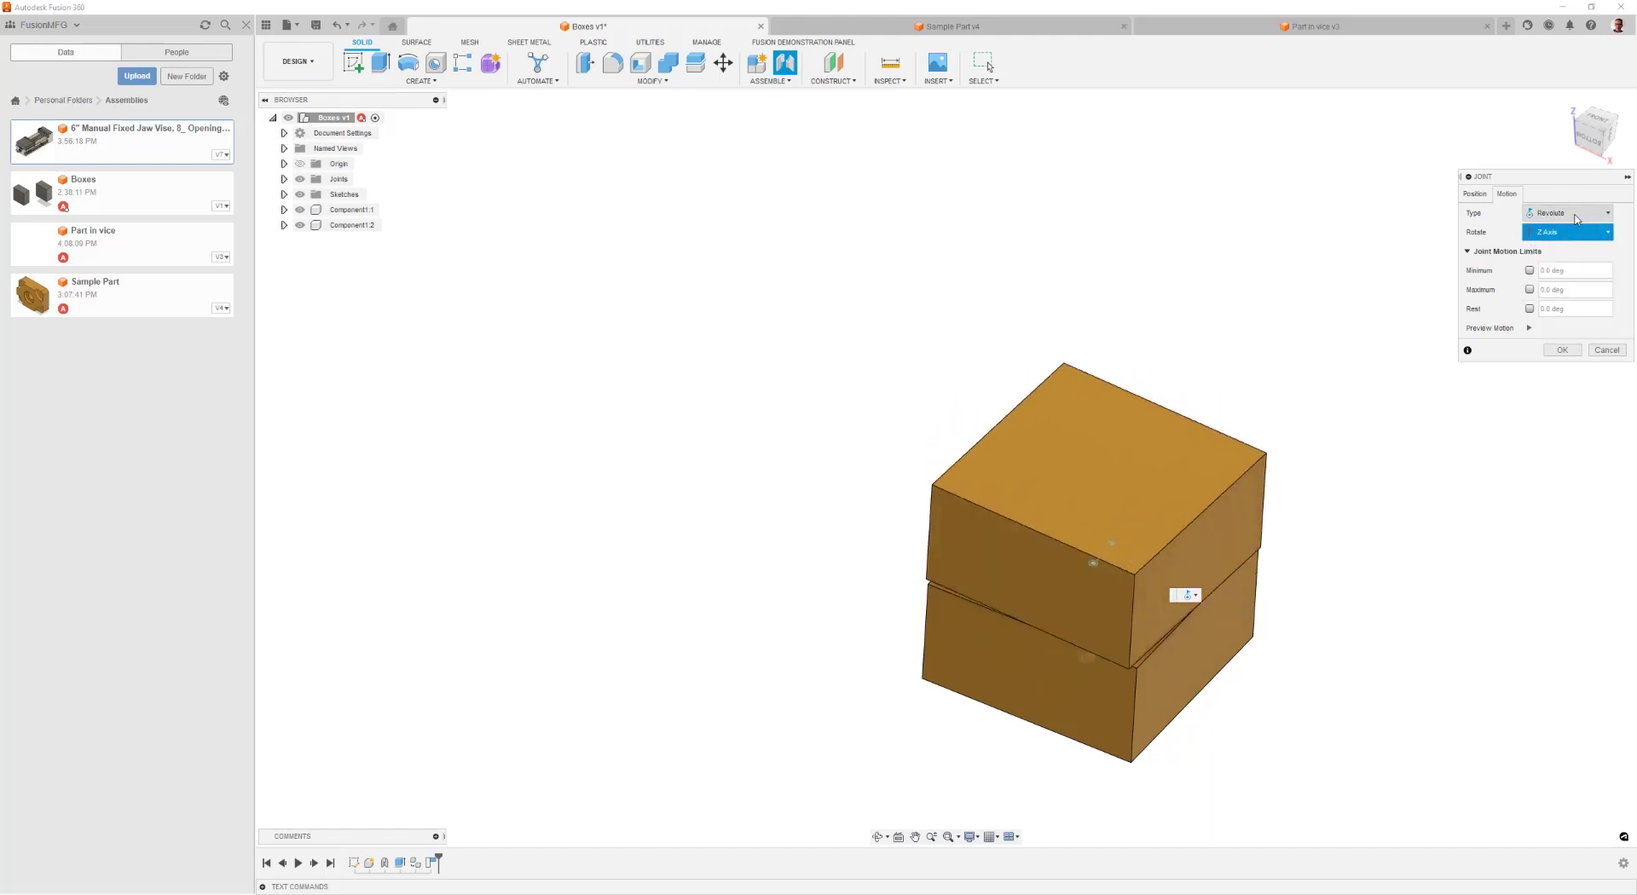
{"action": "left_click", "coordinate": [1569, 213]}
{"action": "left_click", "coordinate": [1572, 258]}
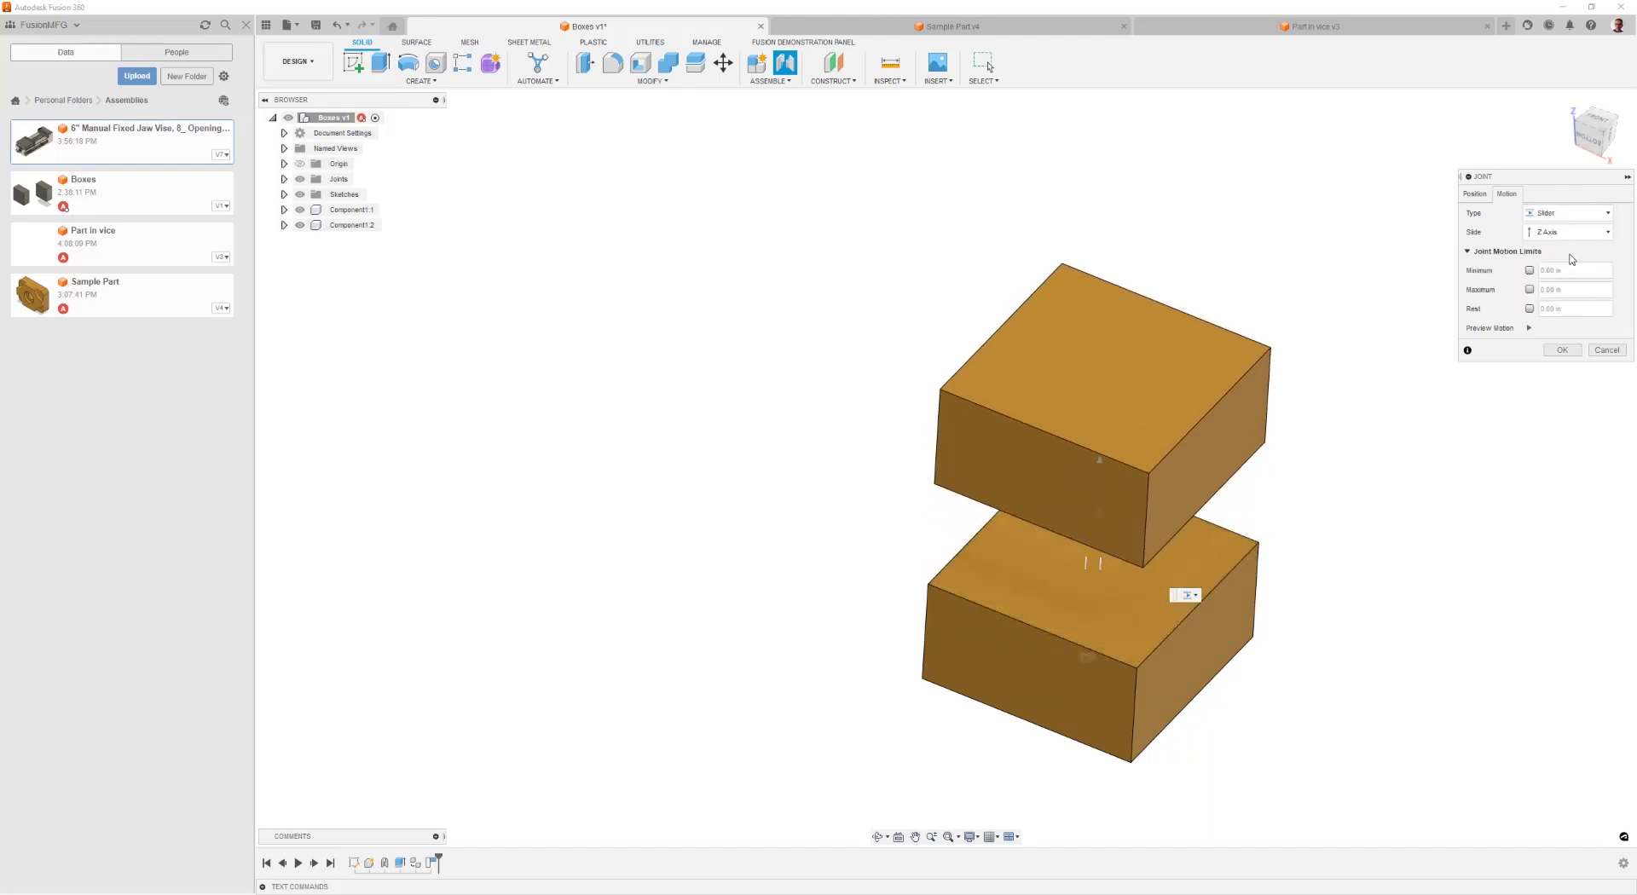
{"action": "left_click", "coordinate": [1569, 213]}
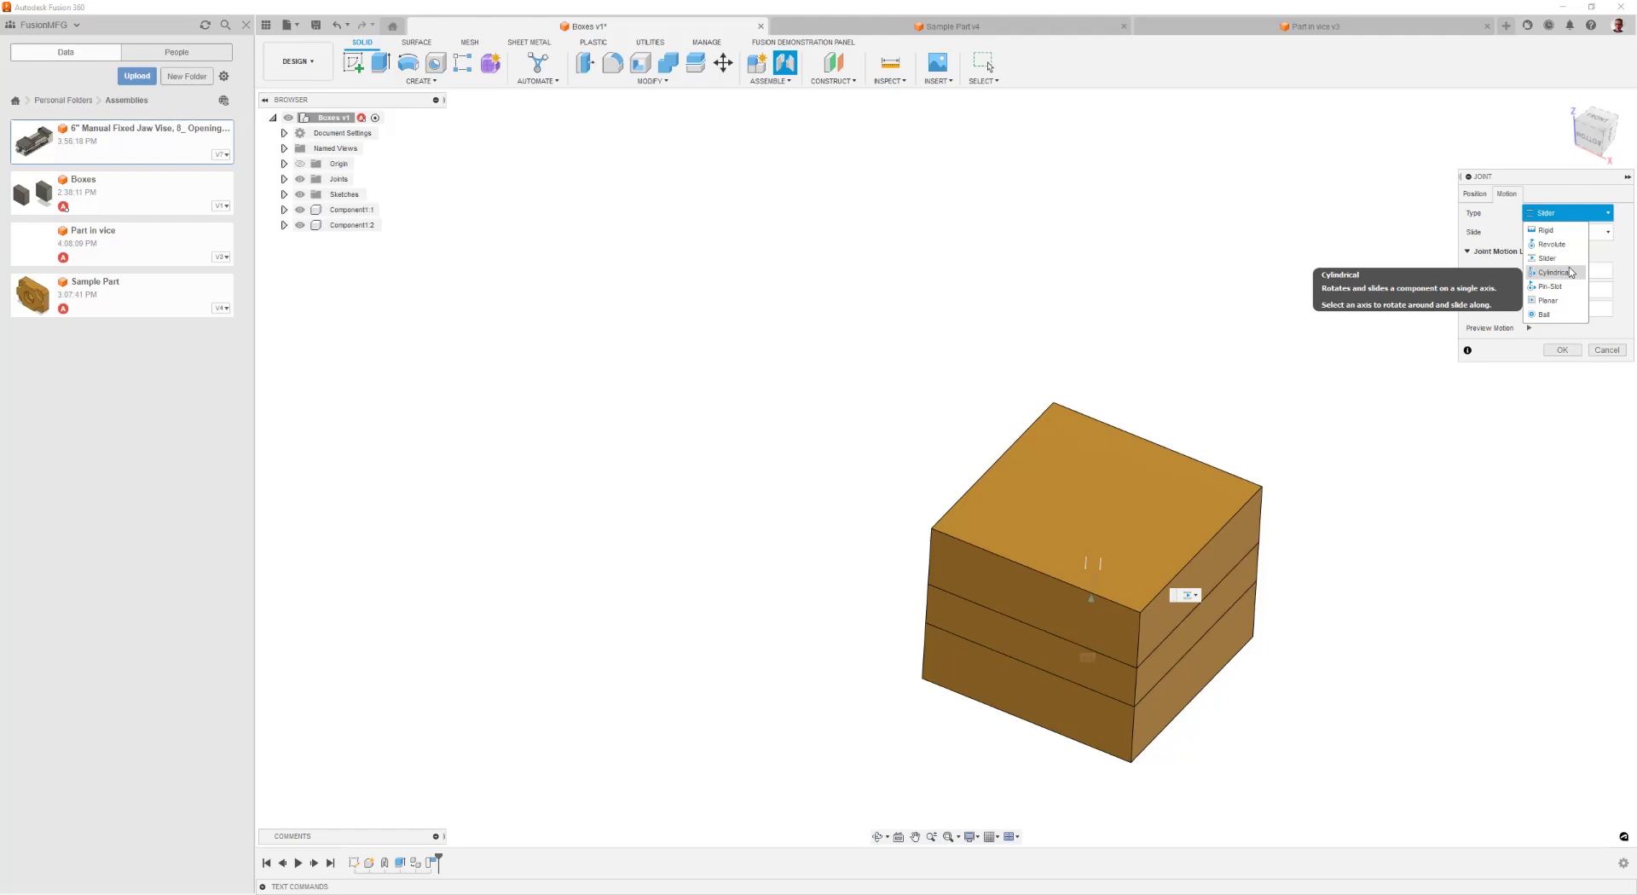
{"action": "left_click", "coordinate": [1566, 272]}
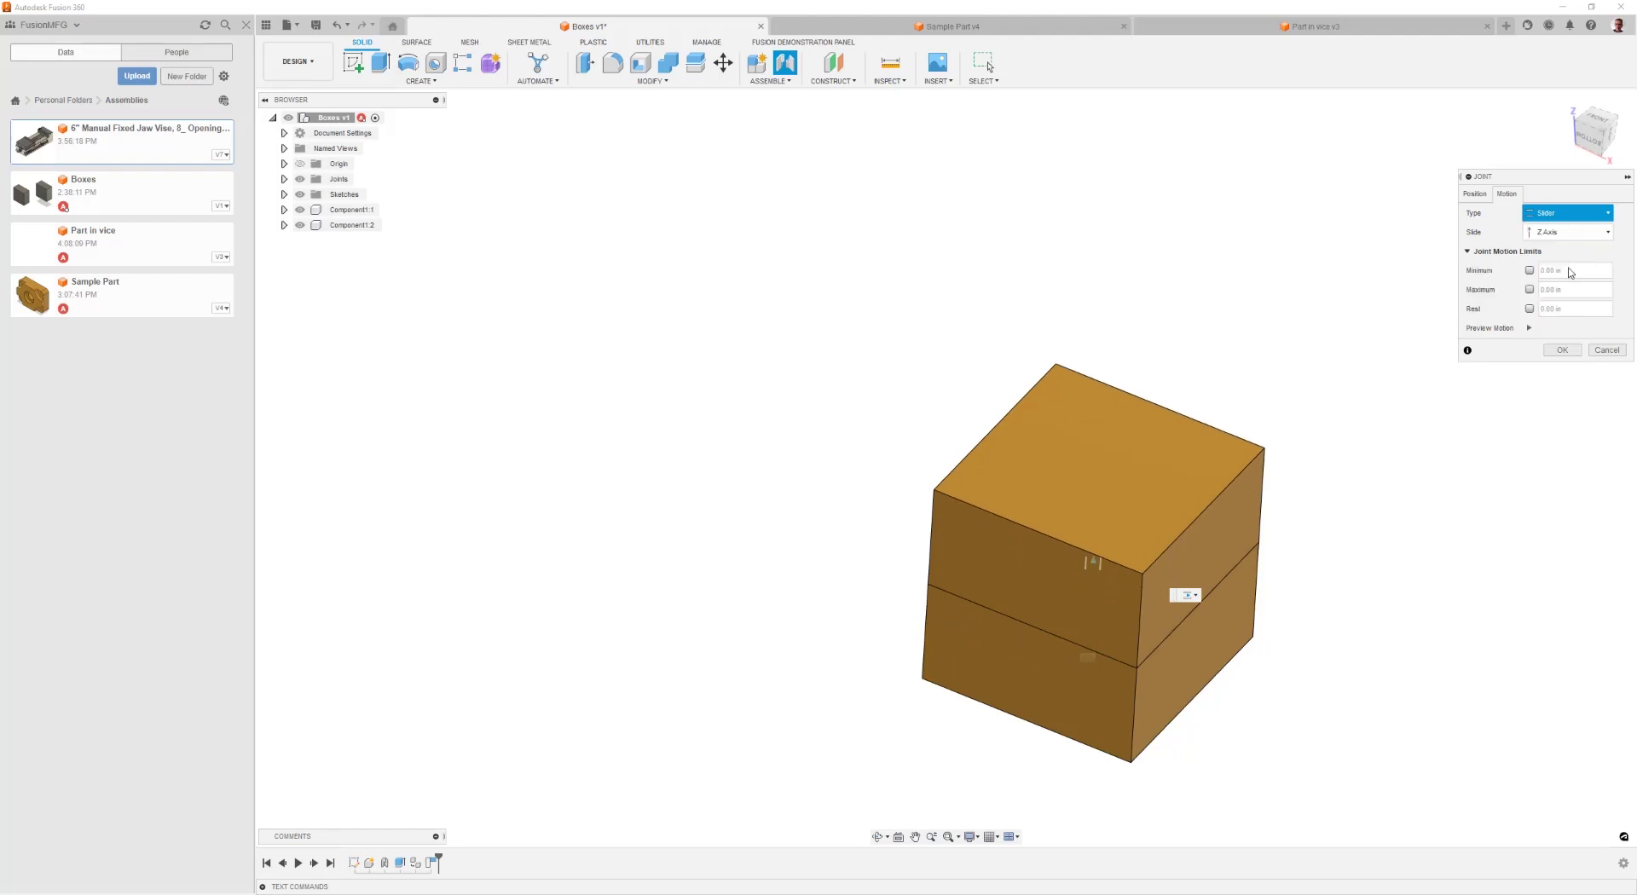
{"action": "left_click", "coordinate": [1569, 213]}
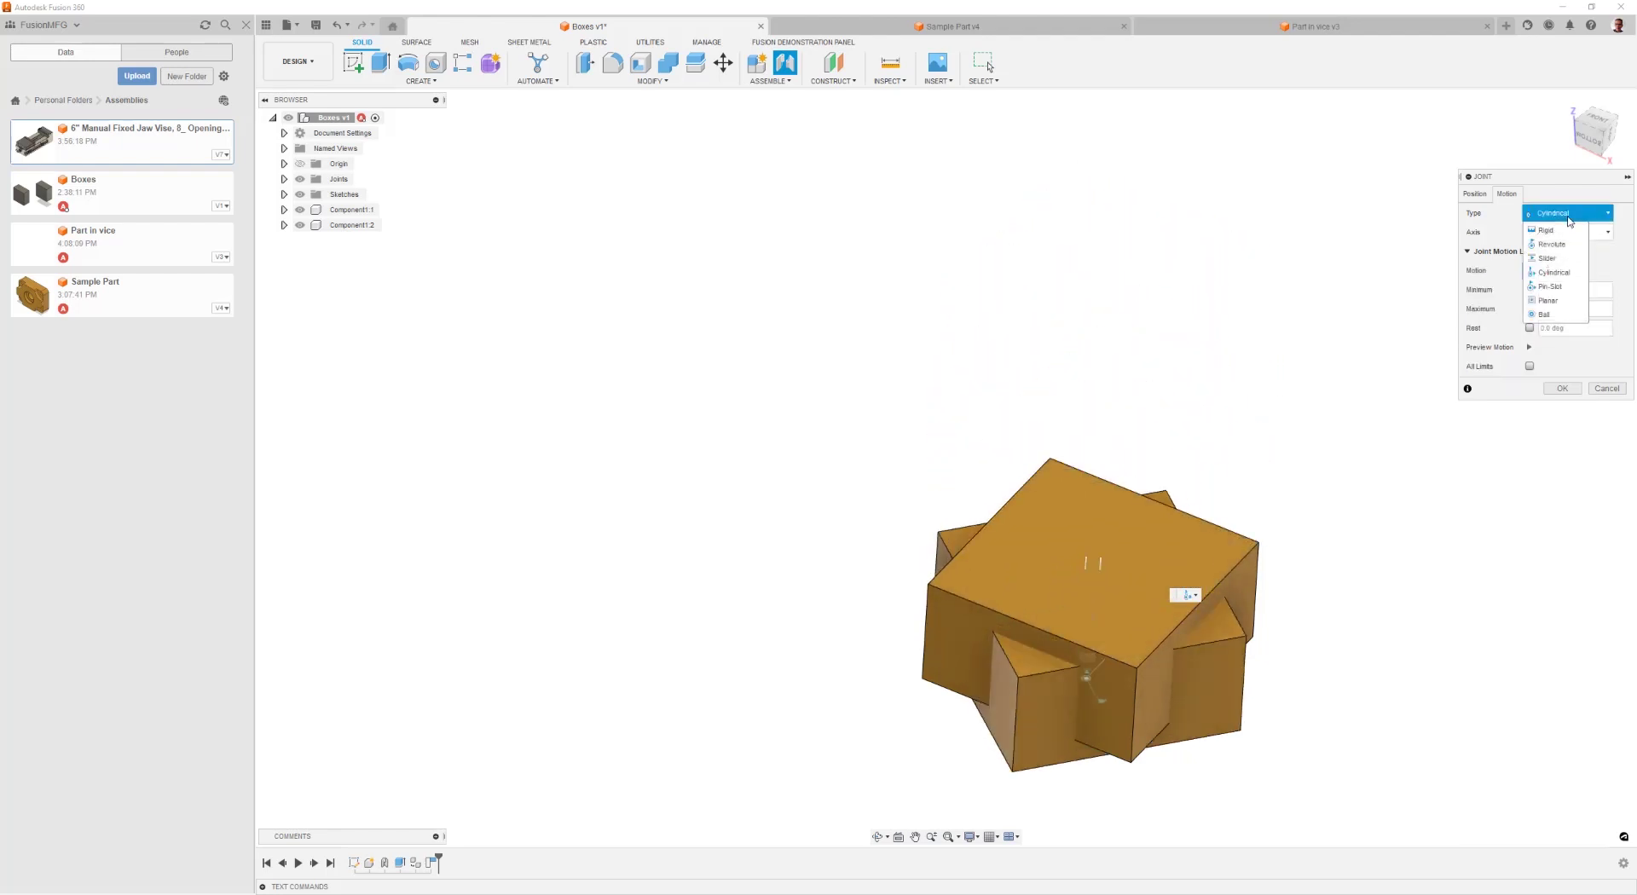
{"action": "left_click", "coordinate": [1564, 300]}
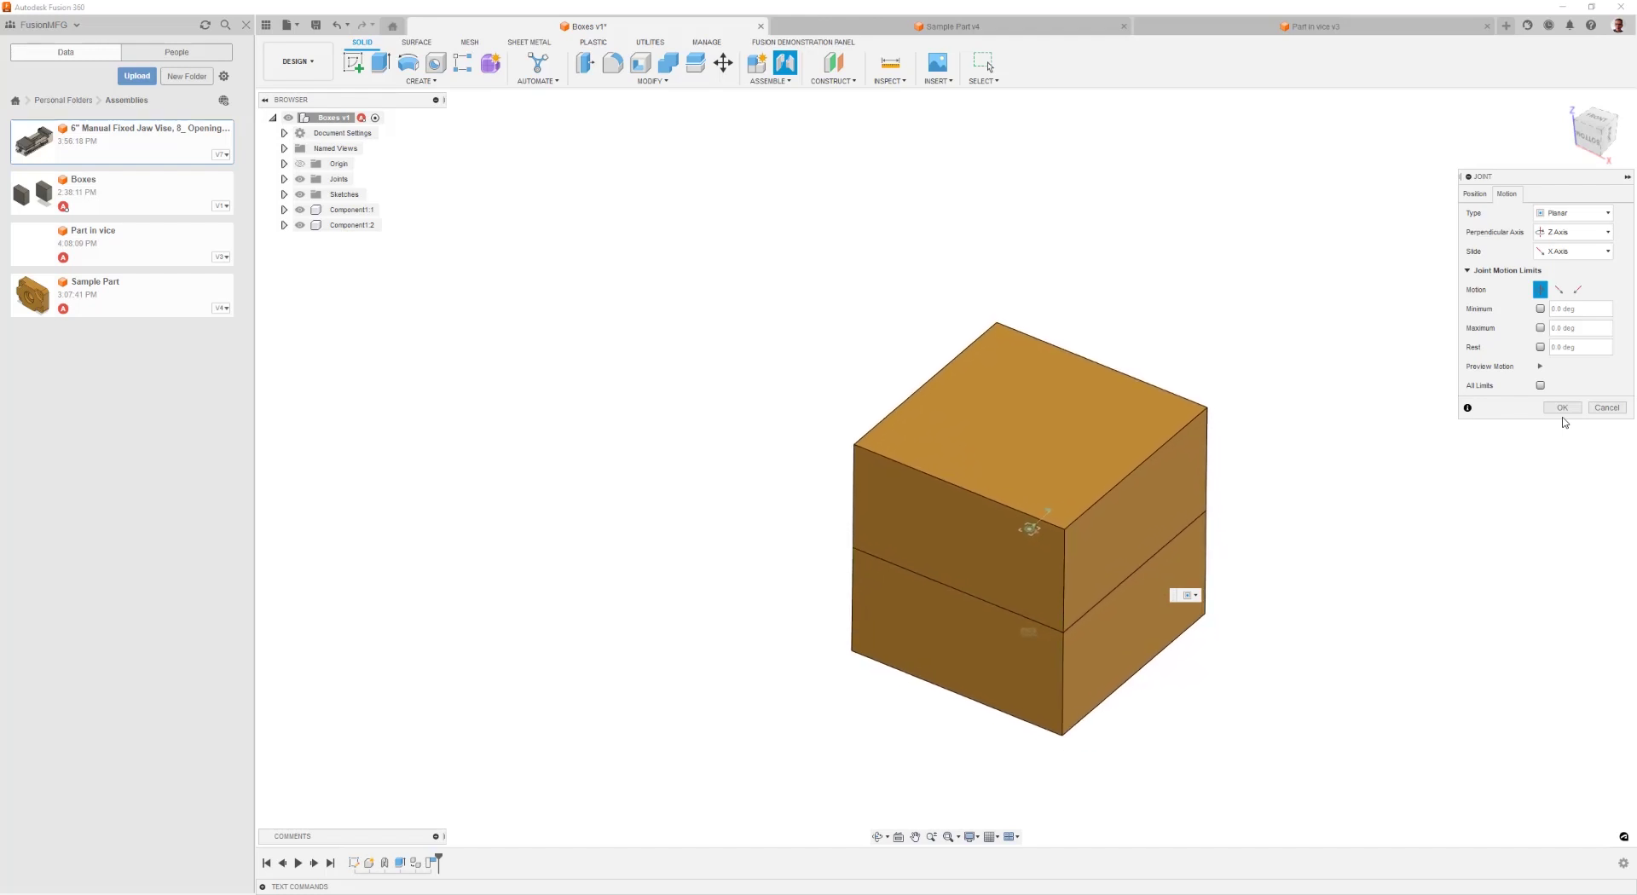
Discard the box joint, then insert the vise into Part in vice v3 shifted -5.50 in along X.
{"action": "left_click", "coordinate": [1607, 410]}
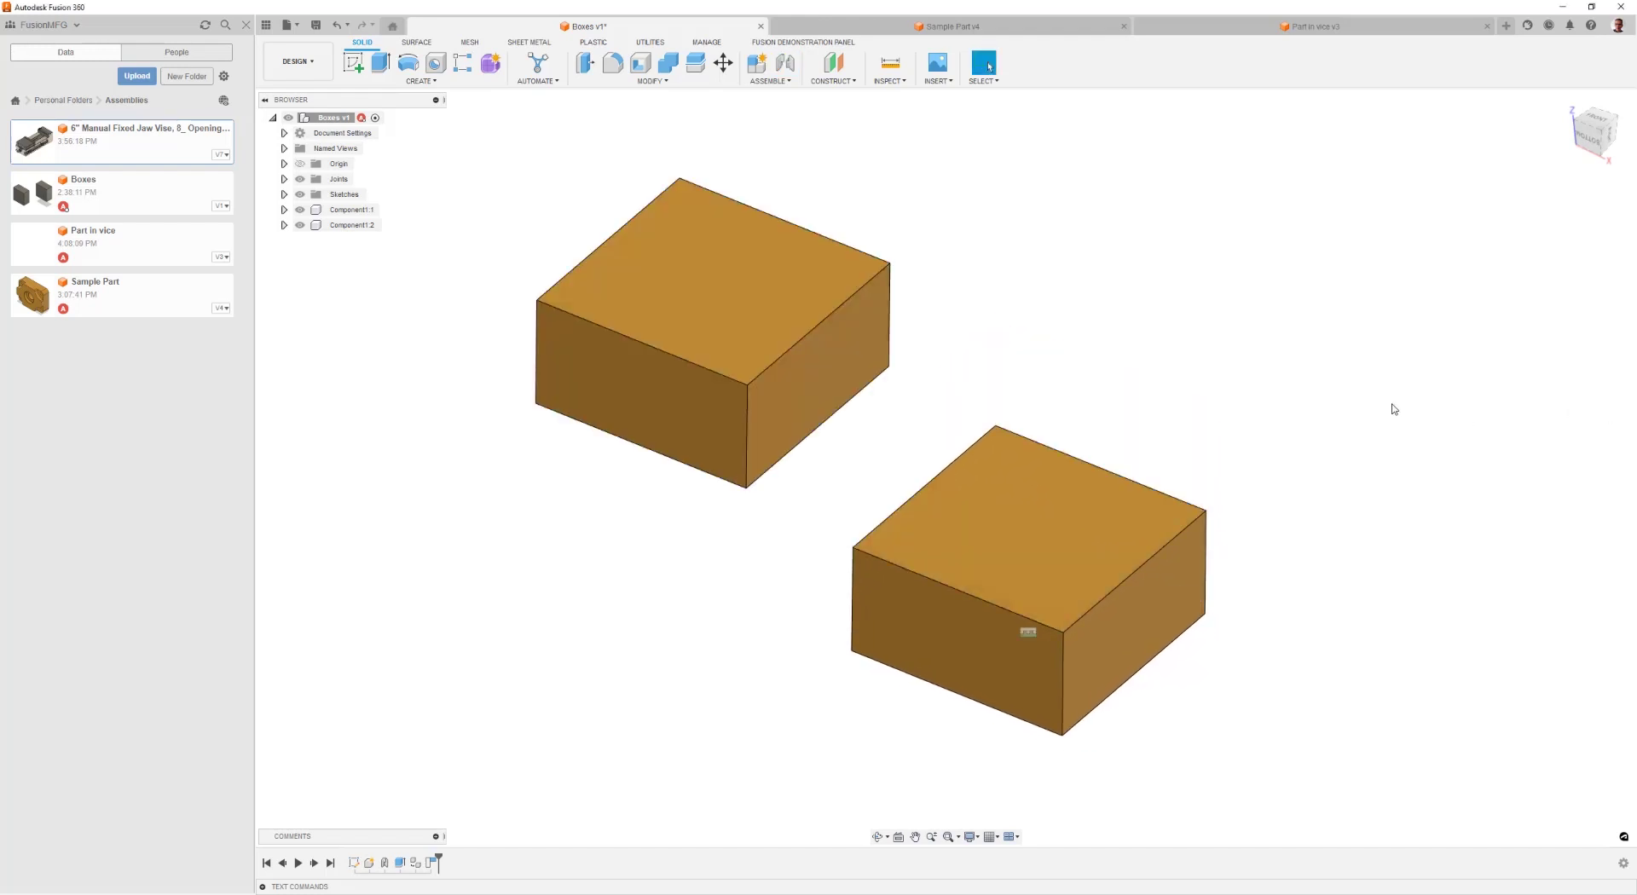
{"action": "left_click", "coordinate": [1265, 31]}
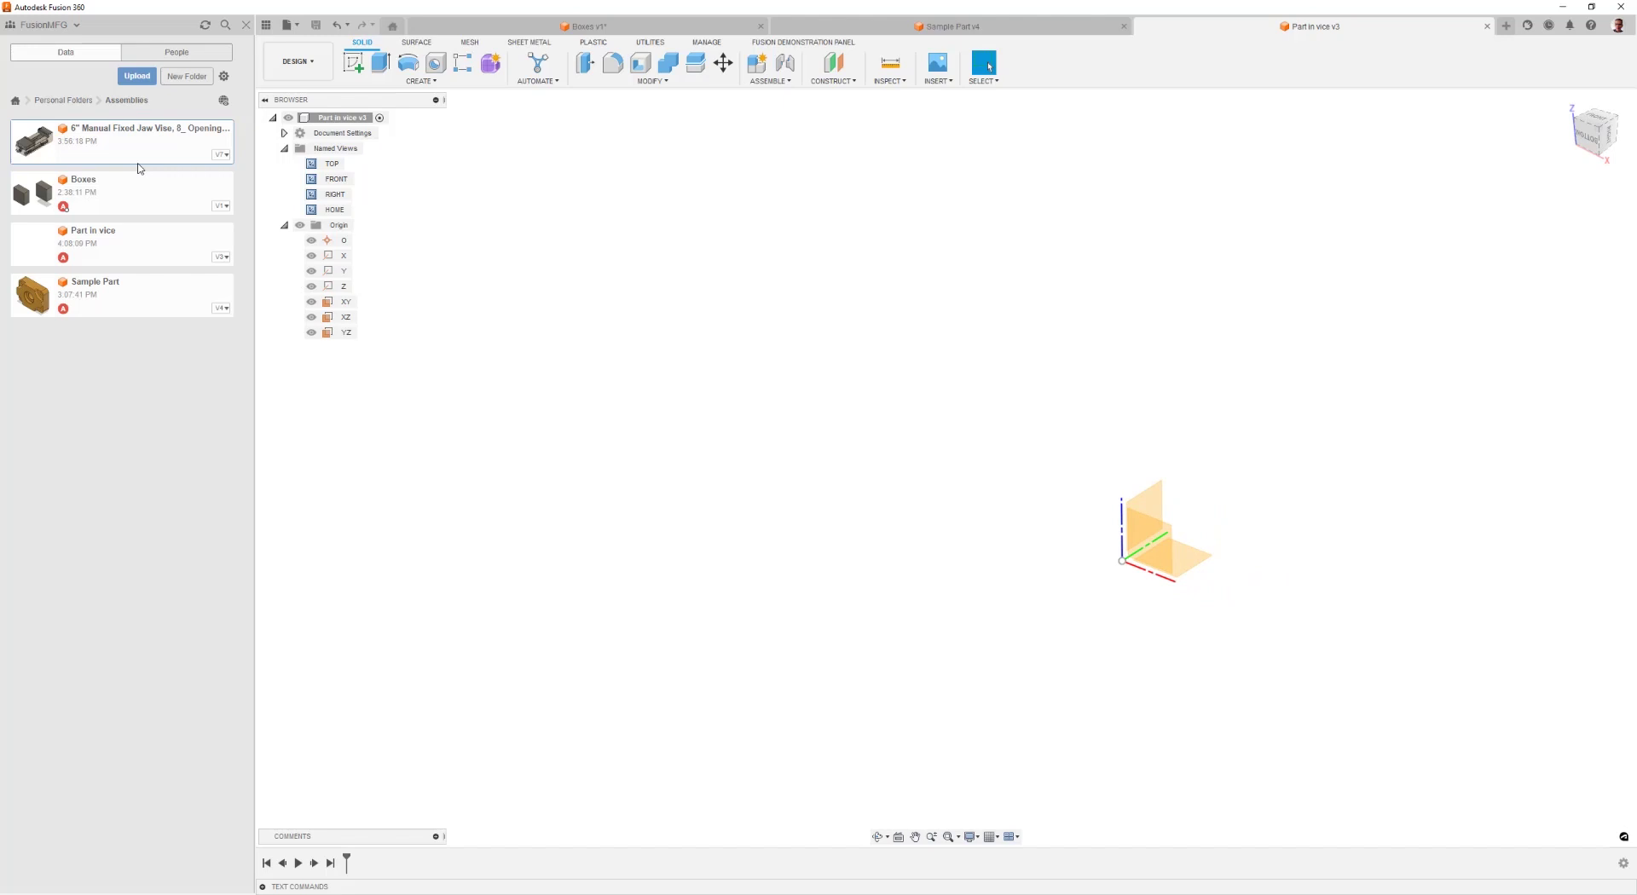
{"action": "left_click_drag", "start_coordinate": [139, 163], "coordinate": [974, 391]}
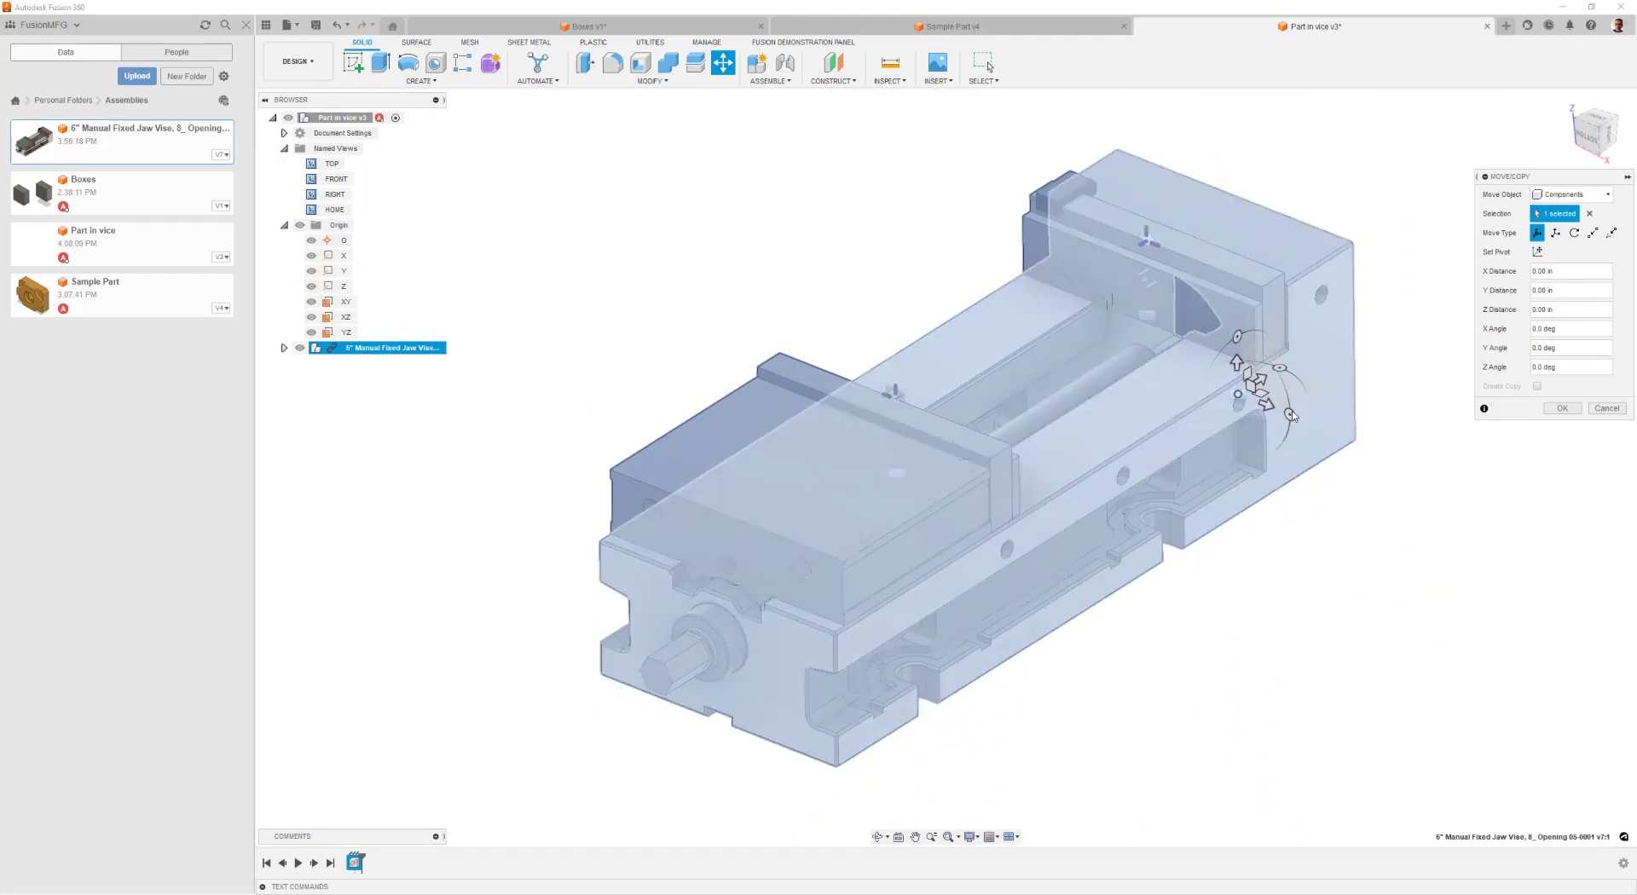
{"action": "left_click_drag", "start_coordinate": [1272, 417], "coordinate": [1081, 332]}
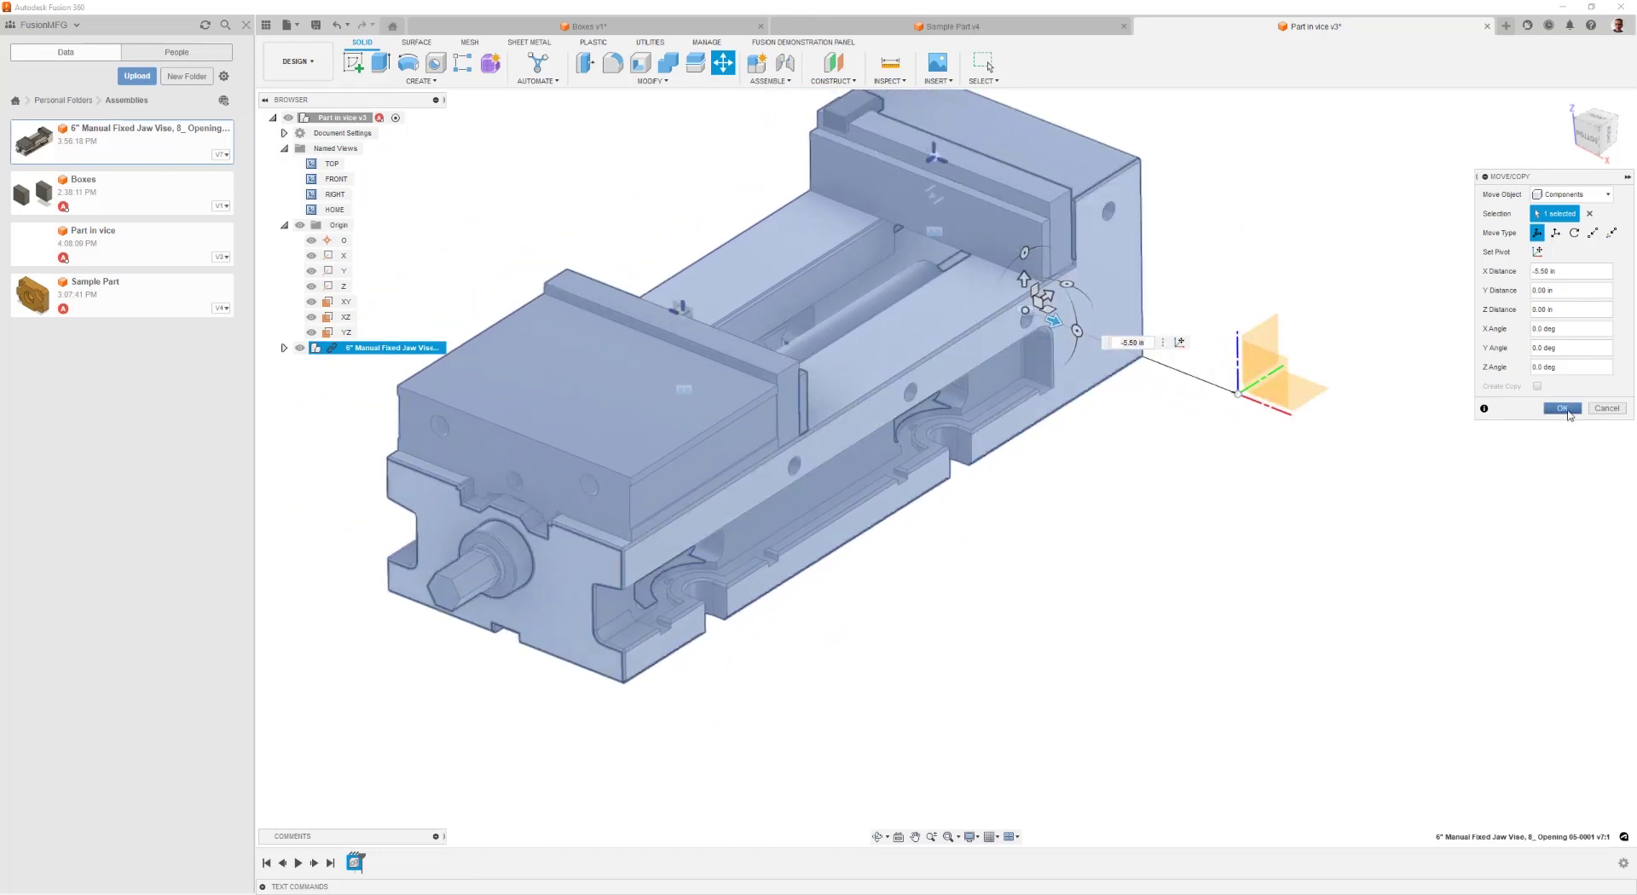
{"action": "left_click", "coordinate": [1562, 409]}
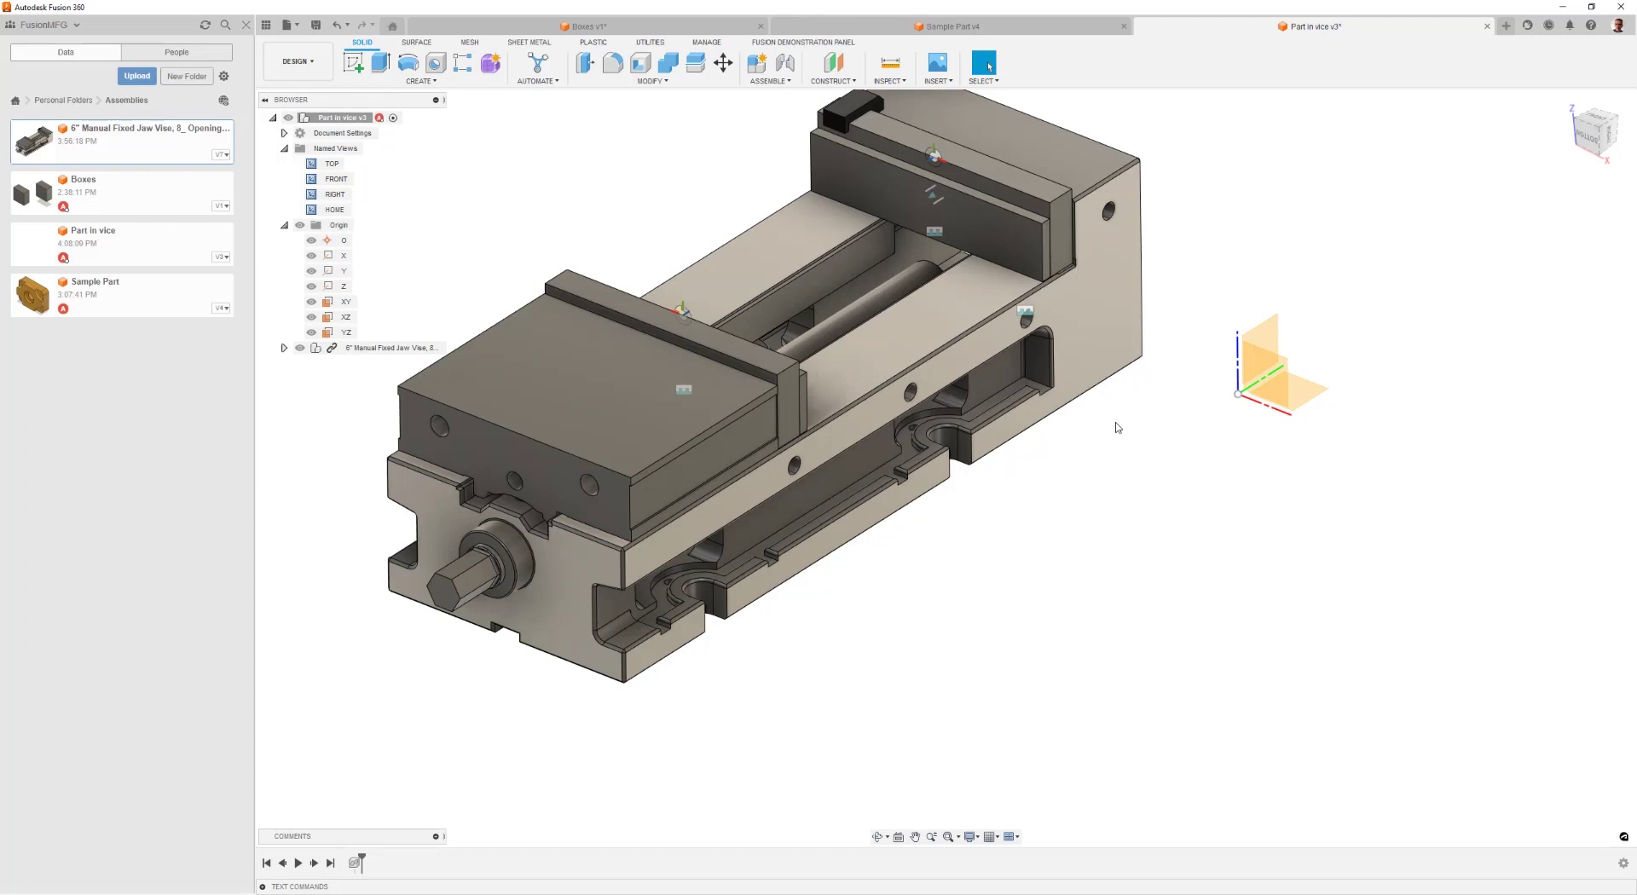
Undo and redo the vise move, then drag the vise away from the origin planes.
{"action": "key", "text": "ctrl+z"}
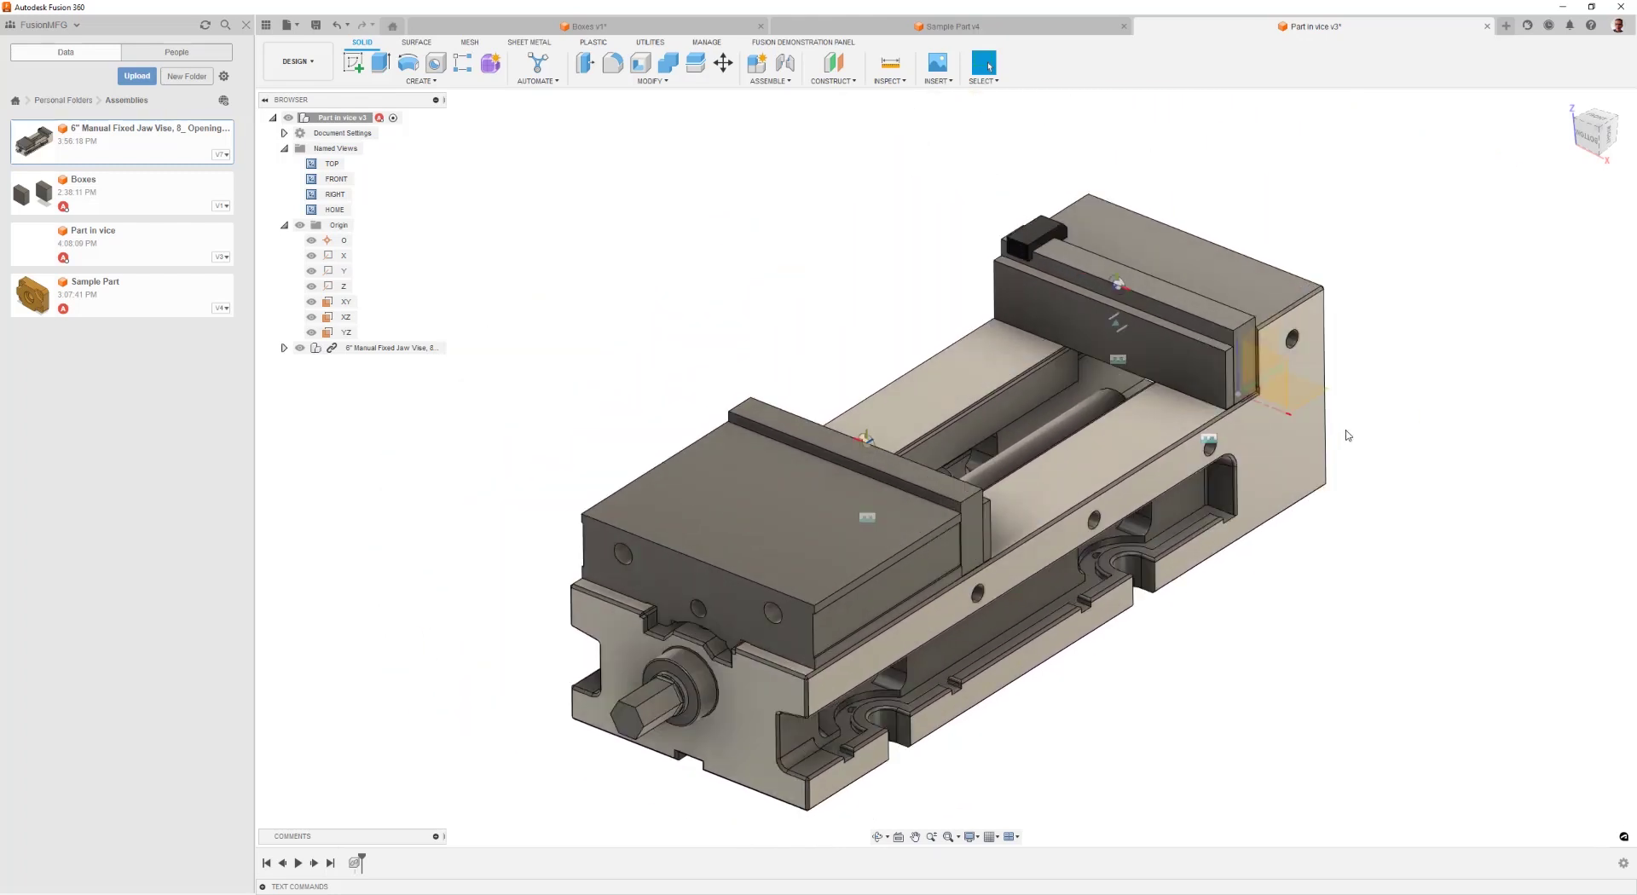
{"action": "key", "text": "ctrl+y"}
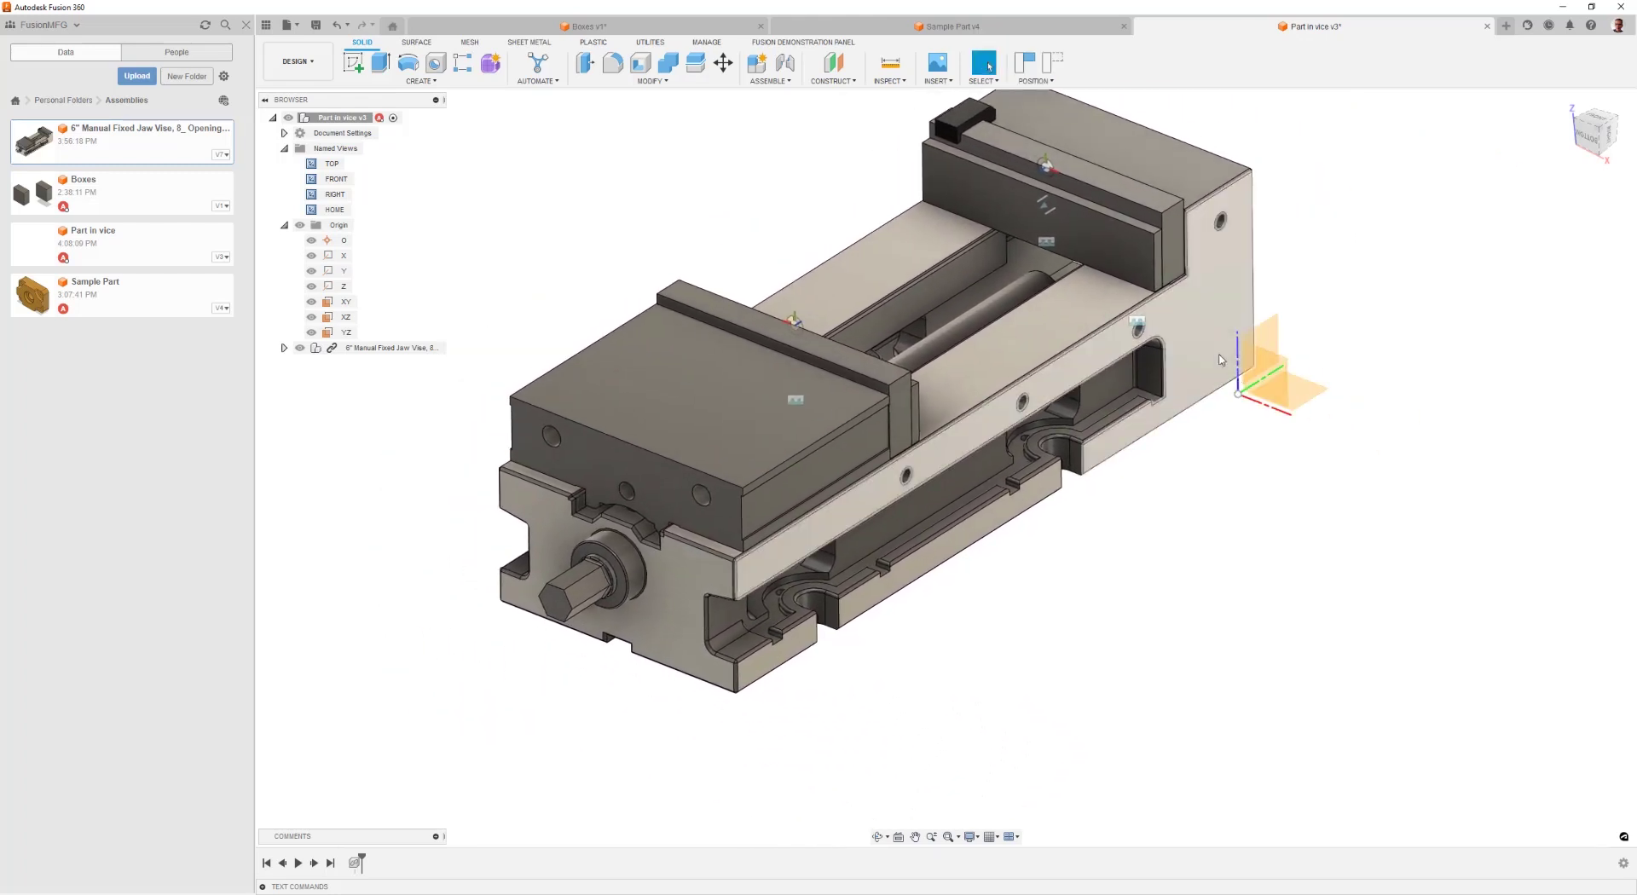
{"action": "left_click_drag", "start_coordinate": [1221, 358], "coordinate": [1131, 369]}
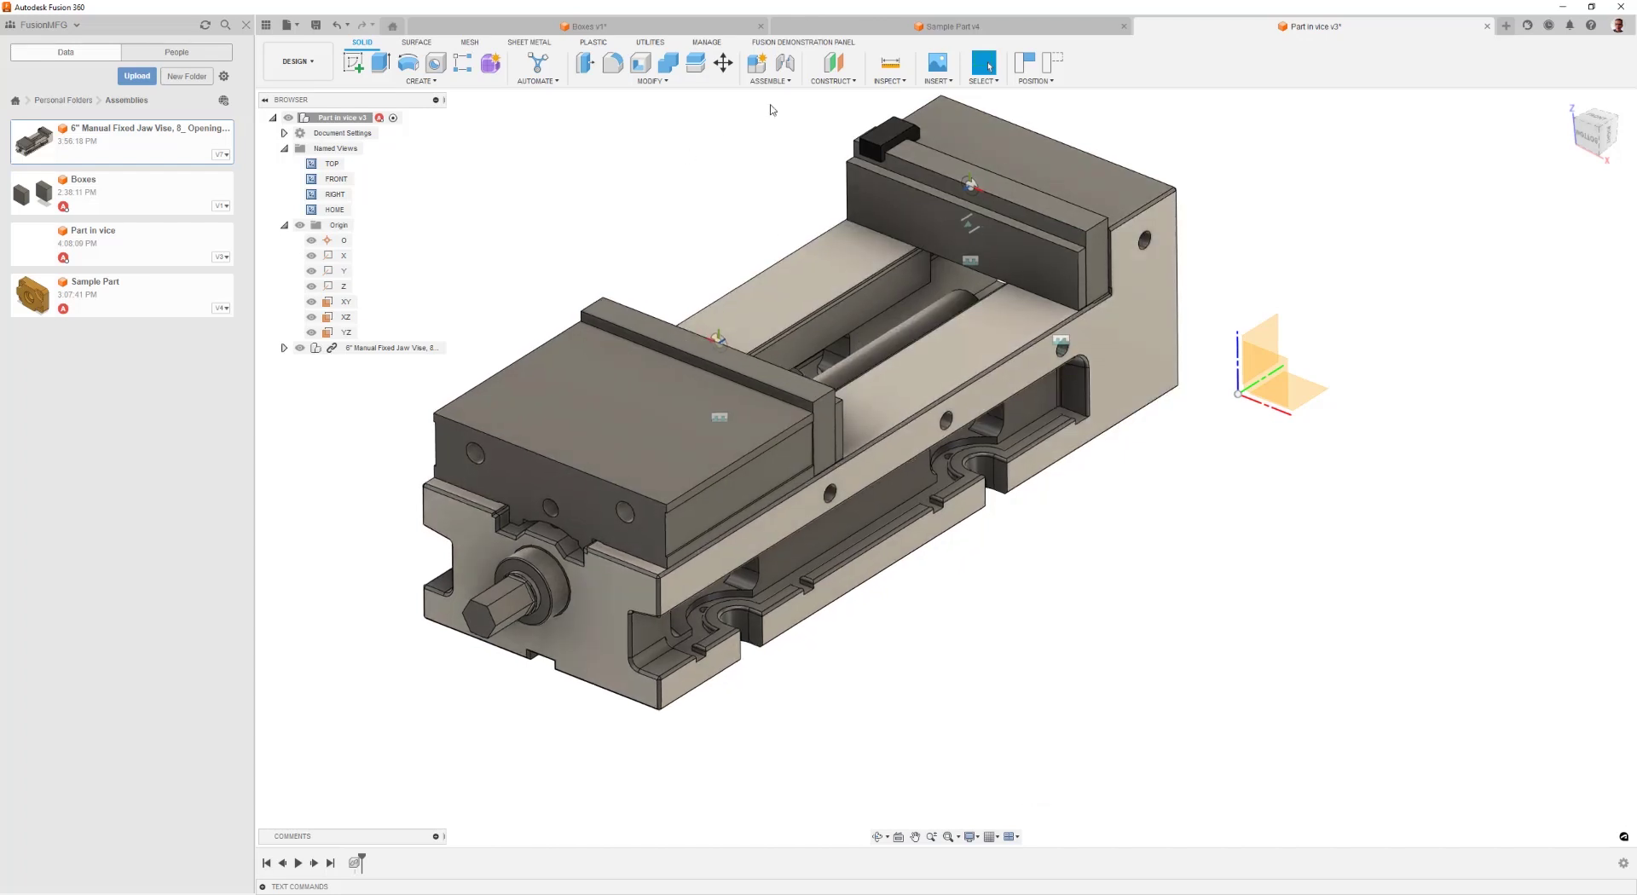
Joint the vise's origin point to the design origin, then slide the movable jaw partway open.
{"action": "left_click", "coordinate": [785, 63]}
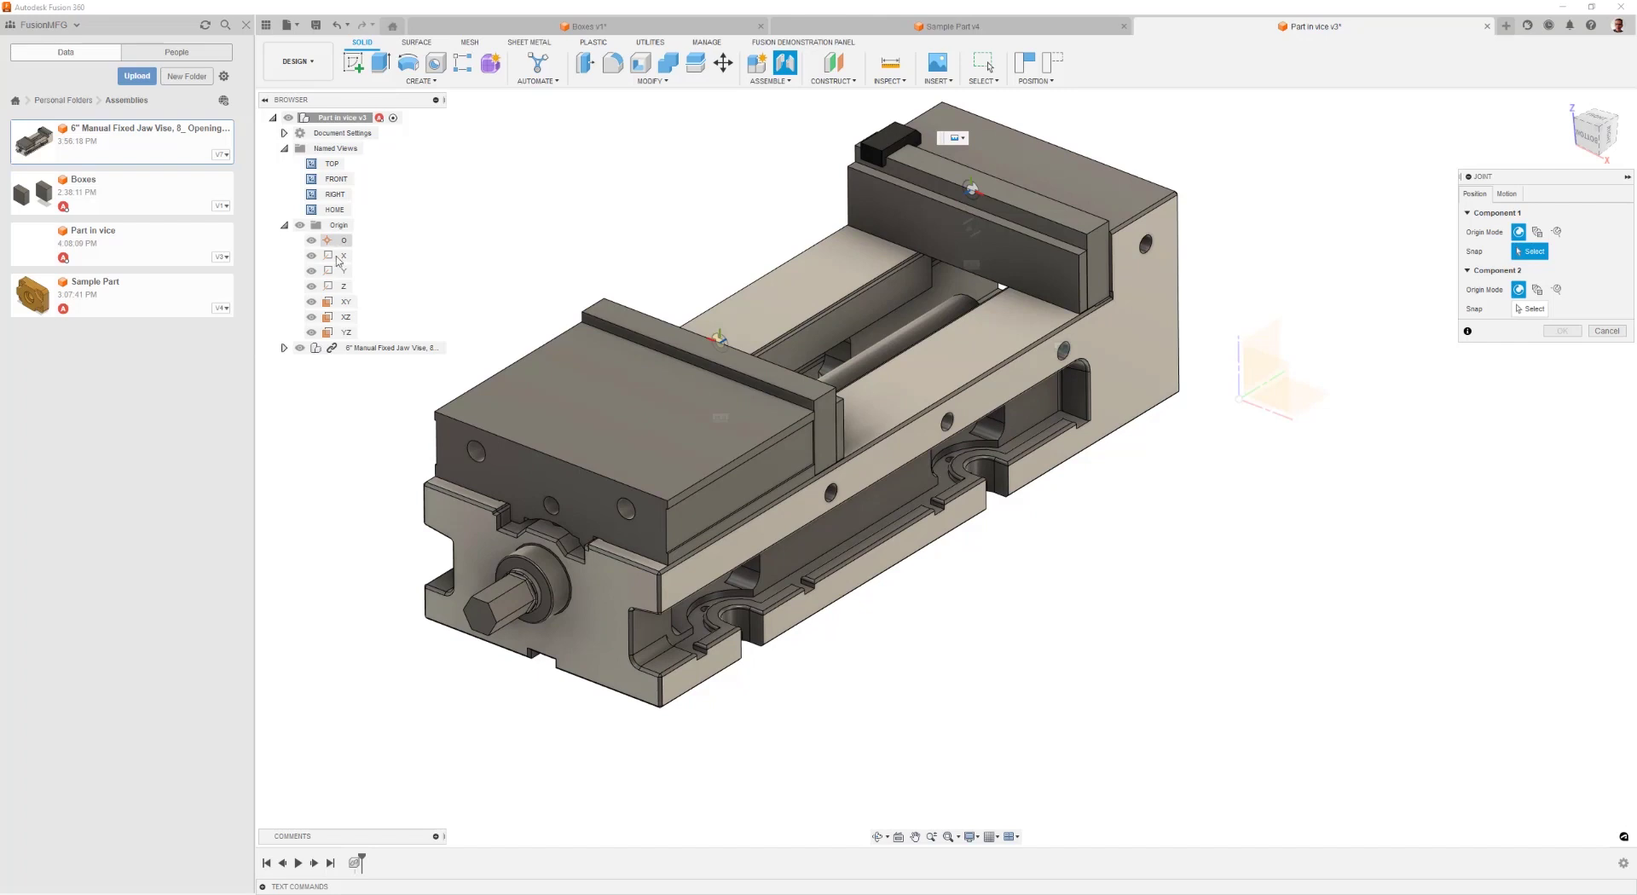
{"action": "left_click", "coordinate": [284, 348]}
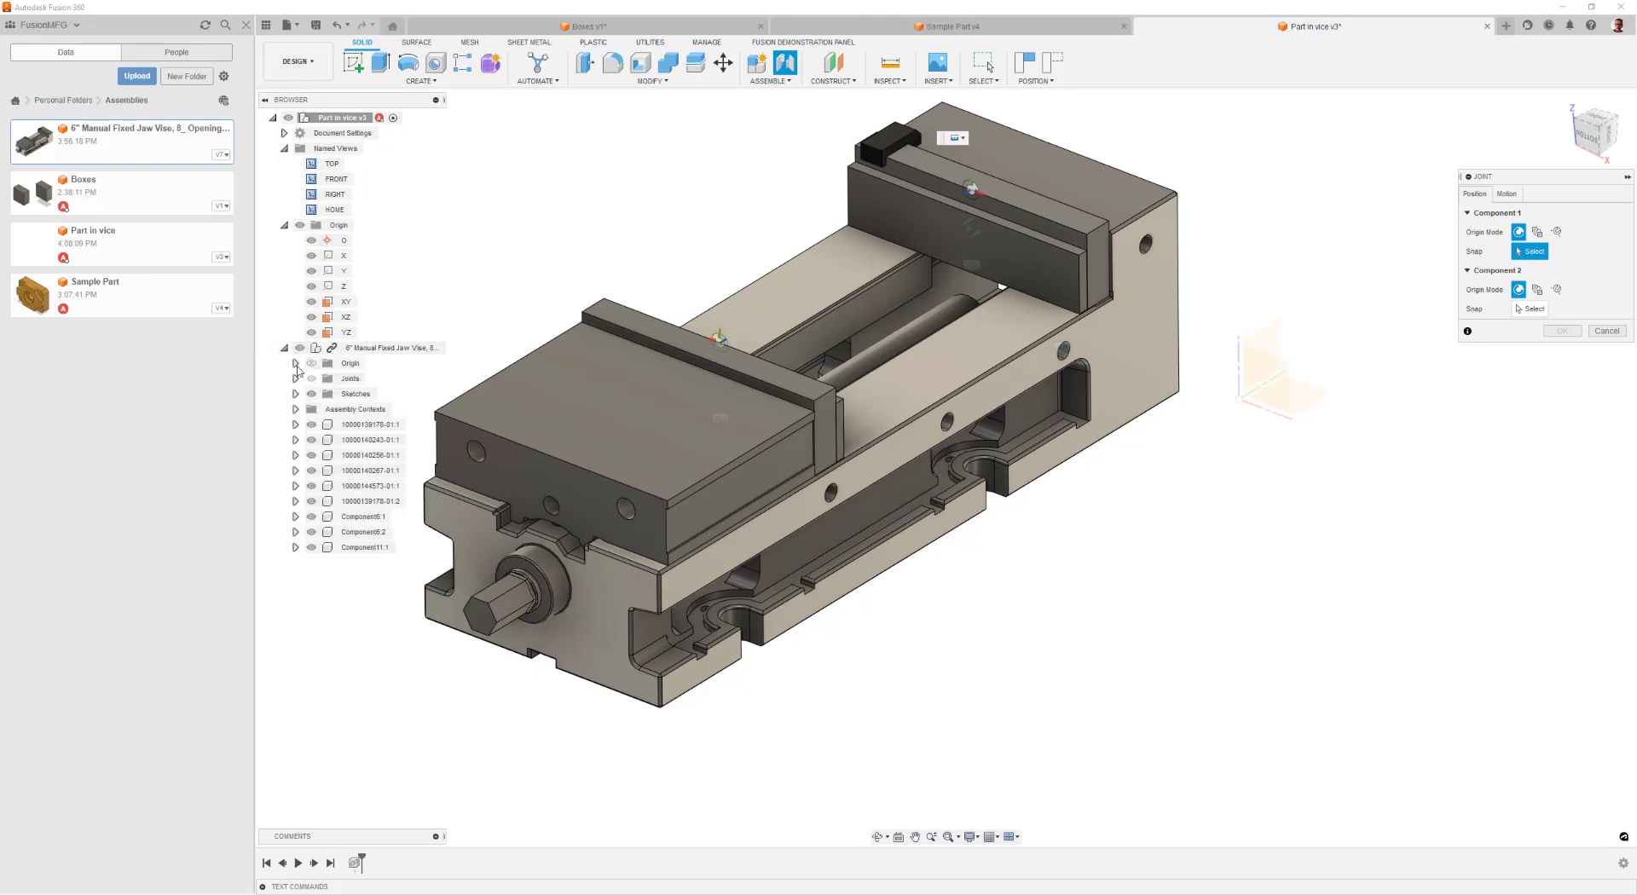
{"action": "left_click", "coordinate": [295, 363]}
{"action": "left_click", "coordinate": [341, 378]}
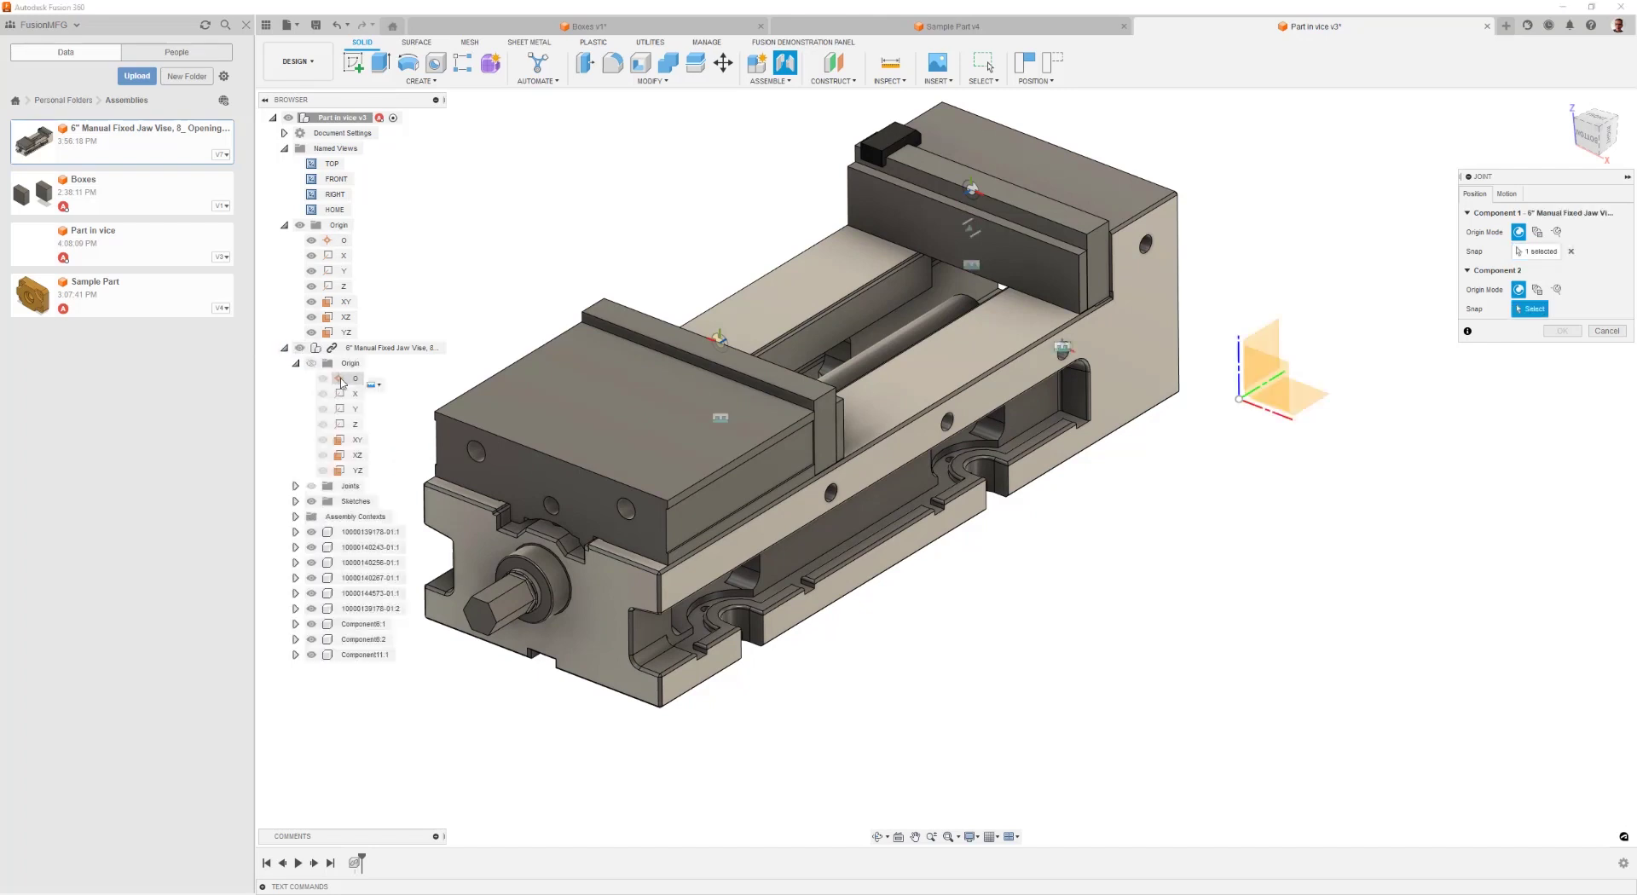
{"action": "left_click", "coordinate": [329, 241]}
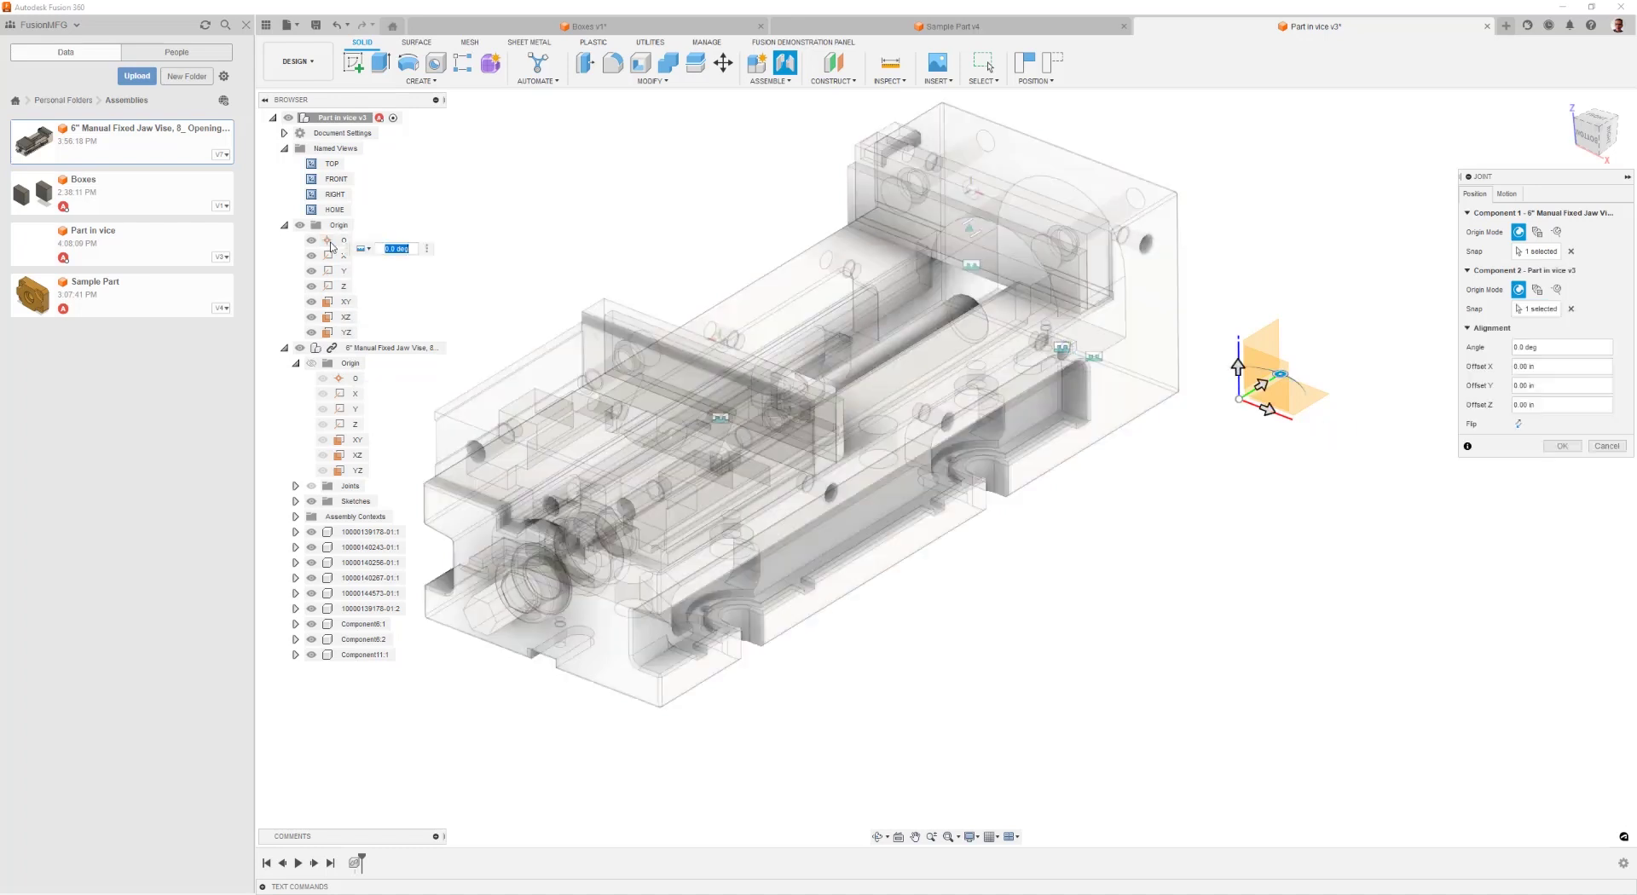
{"action": "left_click", "coordinate": [1560, 446]}
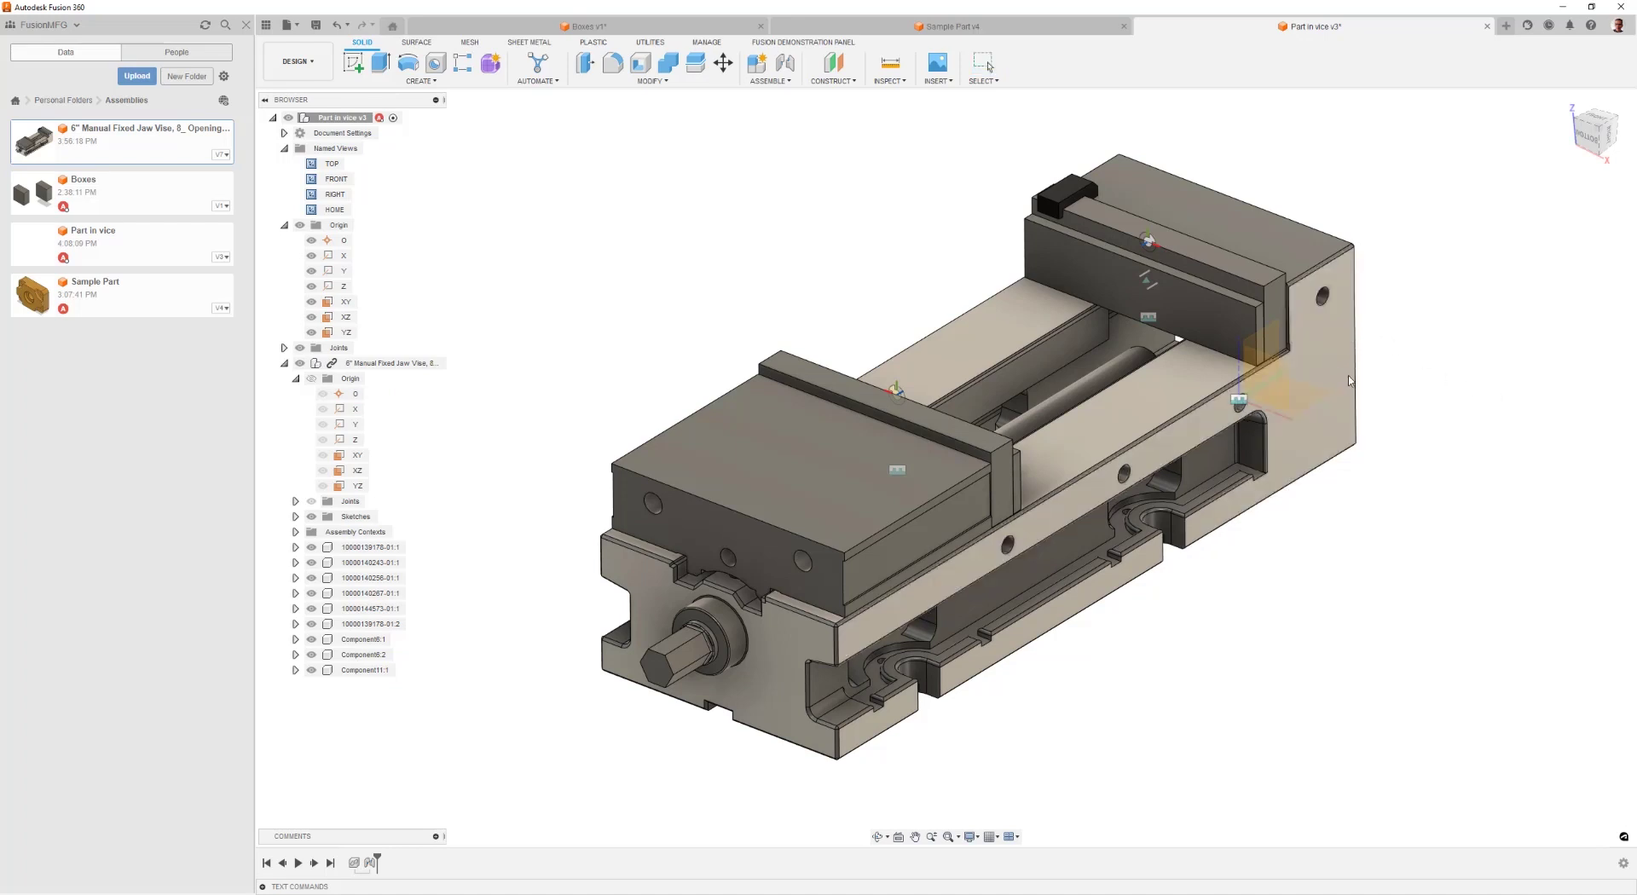
{"action": "left_click_drag", "start_coordinate": [815, 504], "coordinate": [884, 425]}
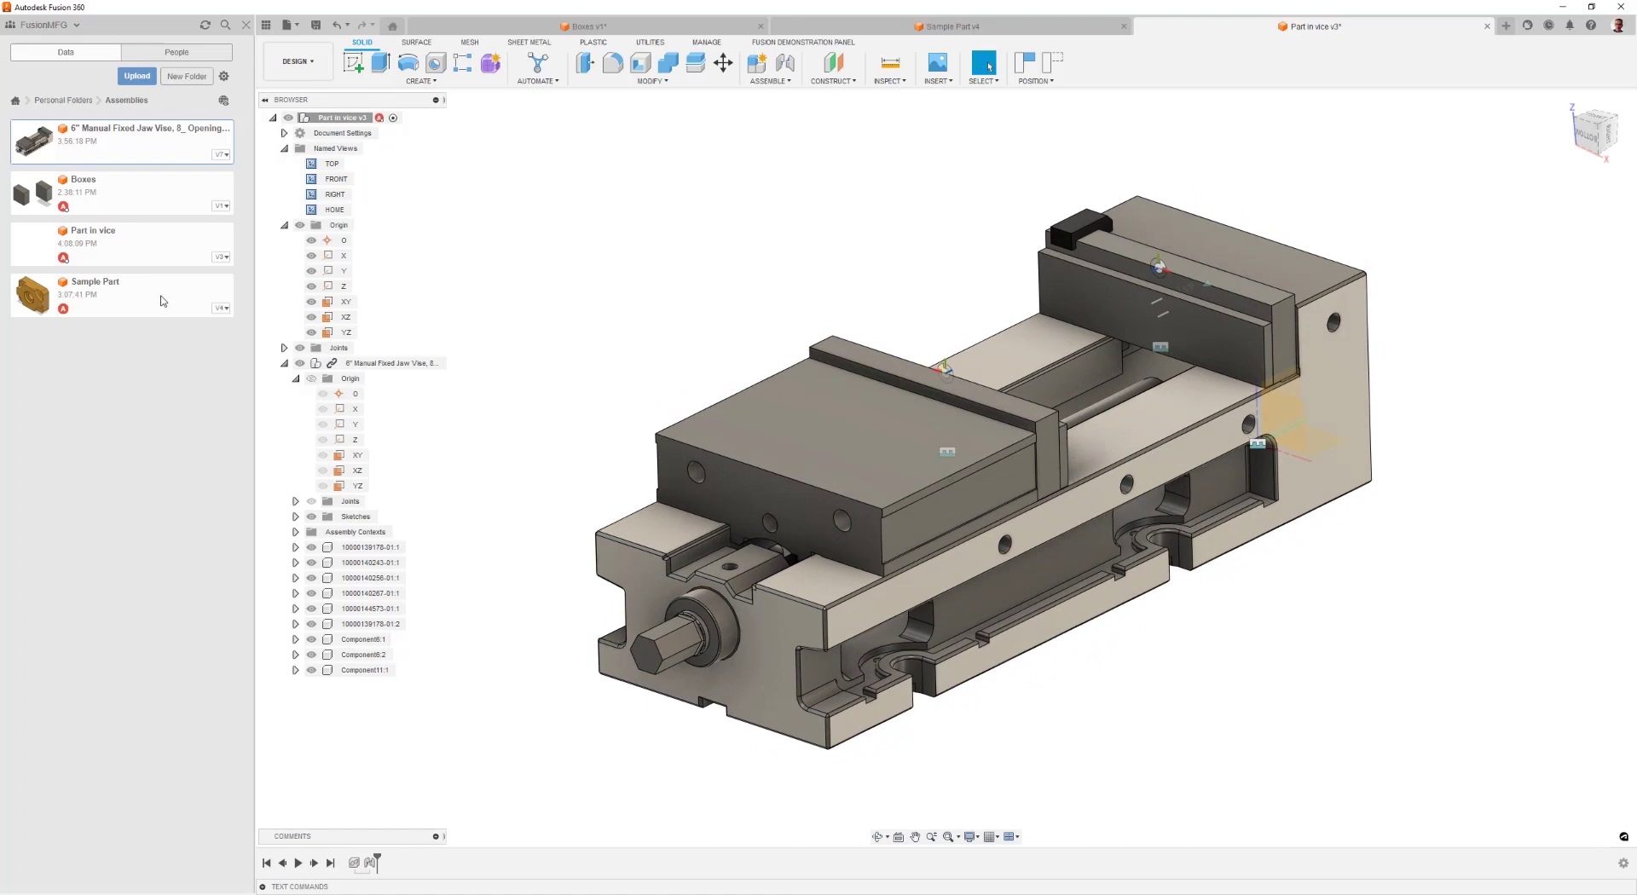
Insert the Sample Part and raise it 5.90 in along Z above the vise.
{"action": "left_click_drag", "start_coordinate": [163, 300], "coordinate": [662, 235]}
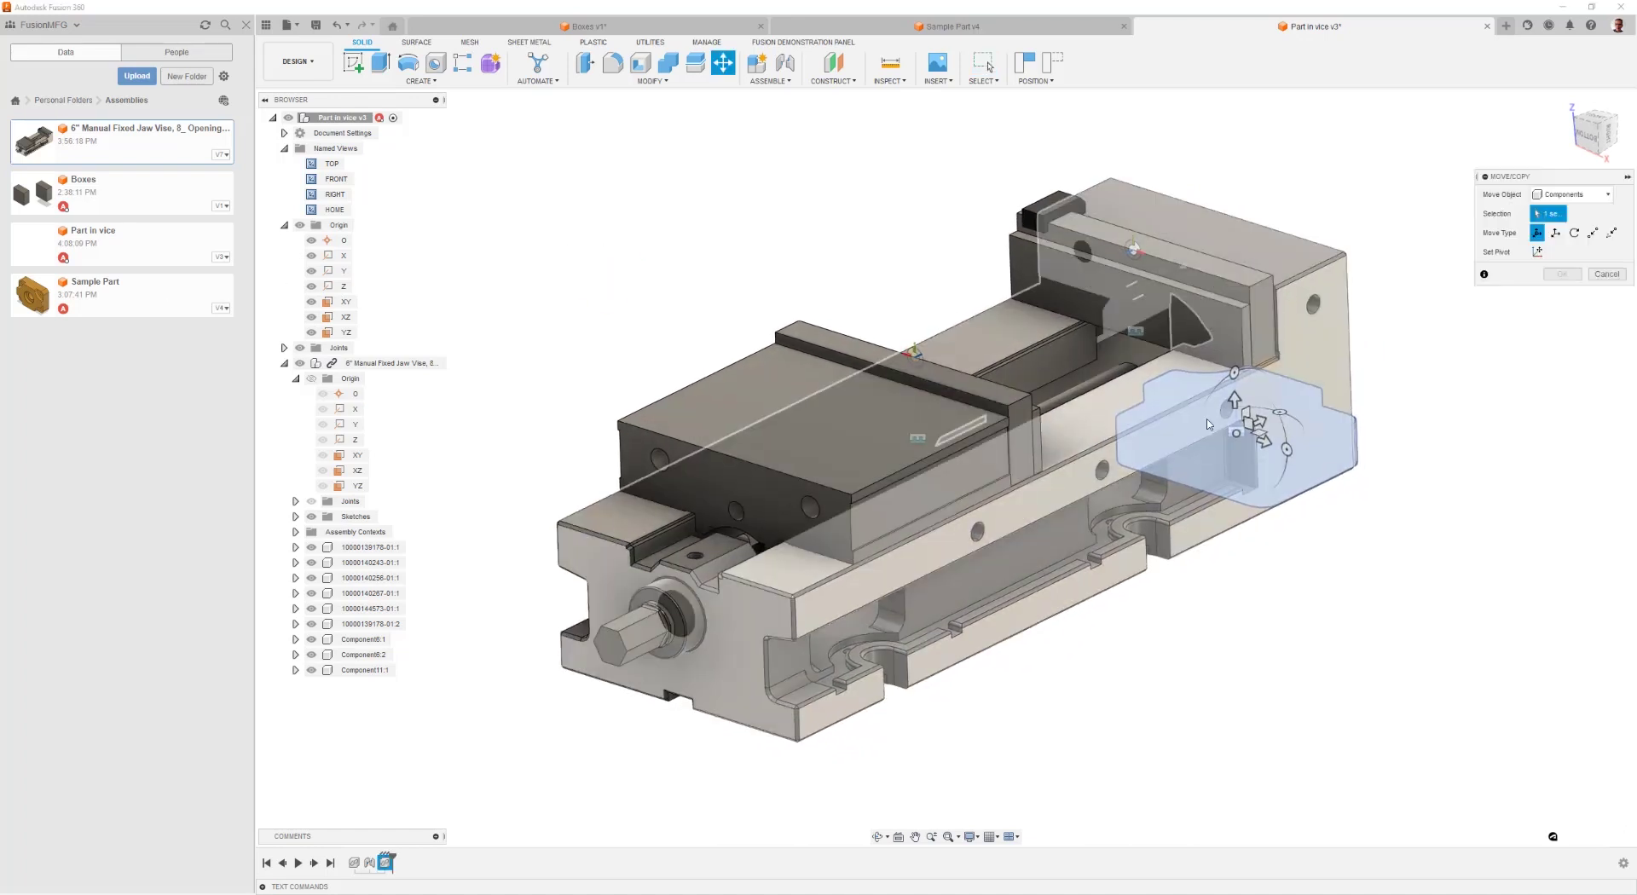
{"action": "left_click_drag", "start_coordinate": [1234, 398], "coordinate": [1222, 130]}
{"action": "scroll", "coordinate": [1108, 426], "scroll_direction": "down", "scroll_amount": 2}
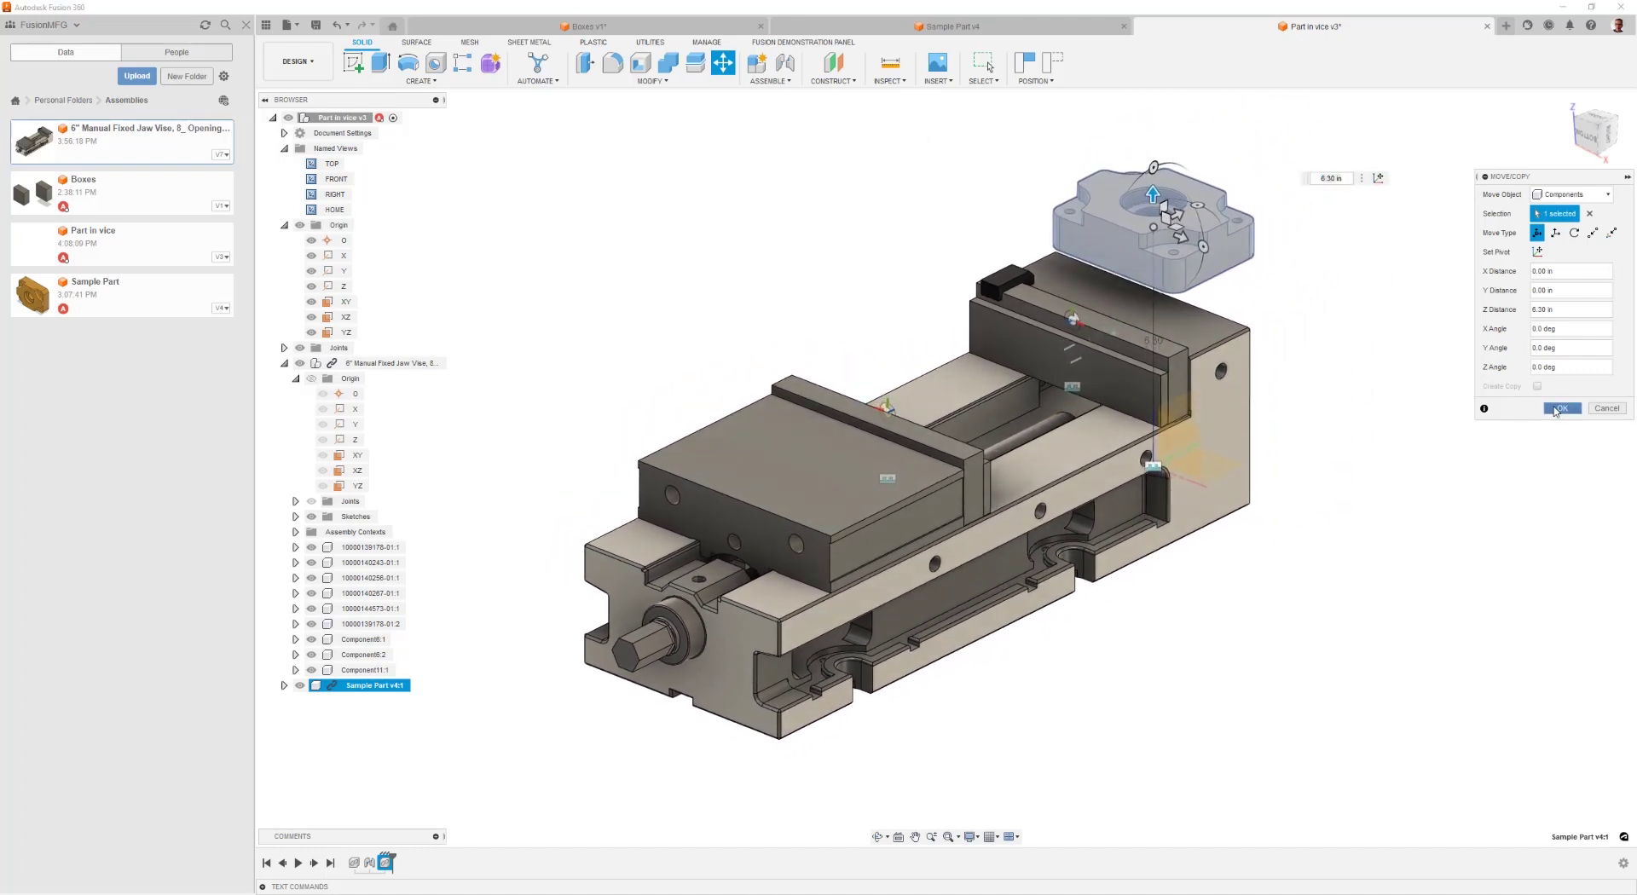
{"action": "left_click", "coordinate": [1561, 408]}
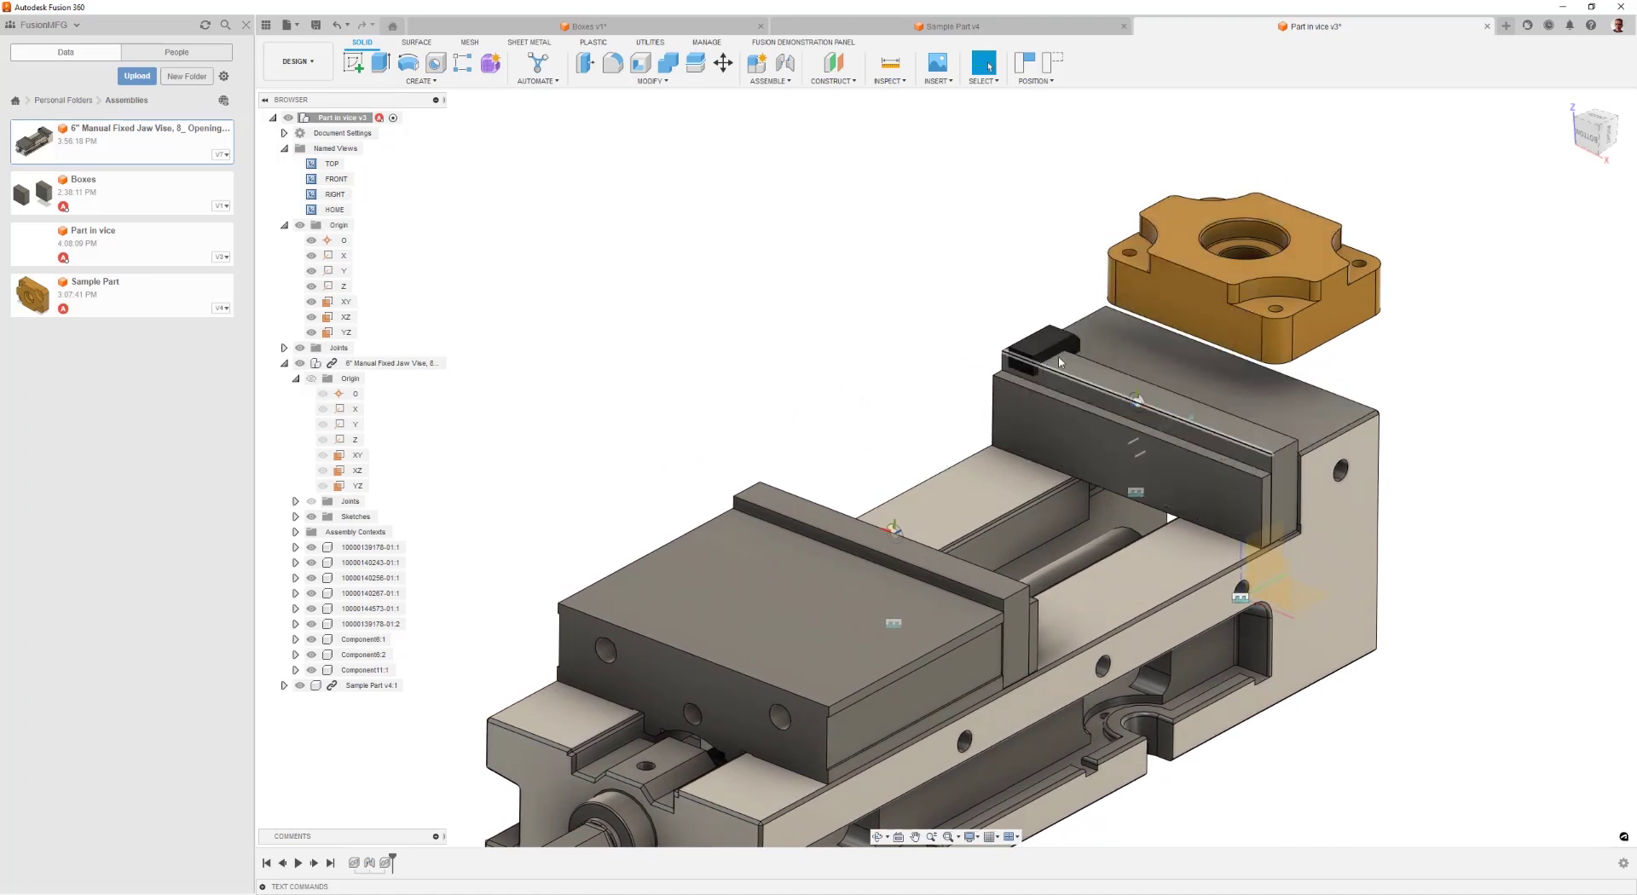
{"action": "scroll", "coordinate": [1060, 362], "scroll_direction": "up", "scroll_amount": 10}
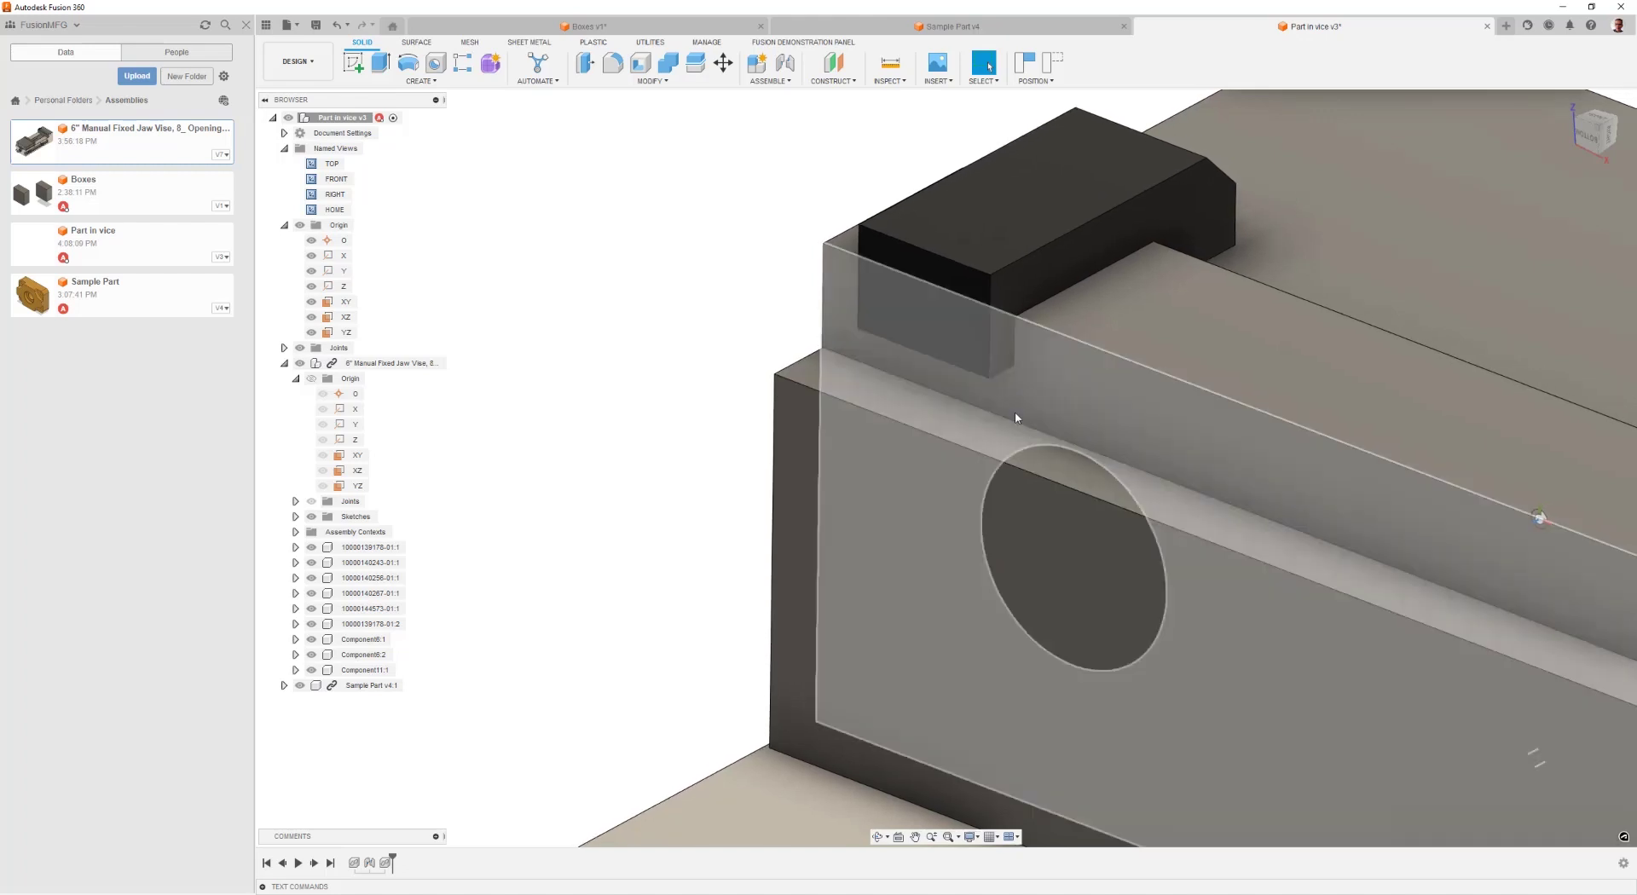
{"action": "middle_click_drag", "start_coordinate": [644, 293], "coordinate": [977, 247], "text": "shift"}
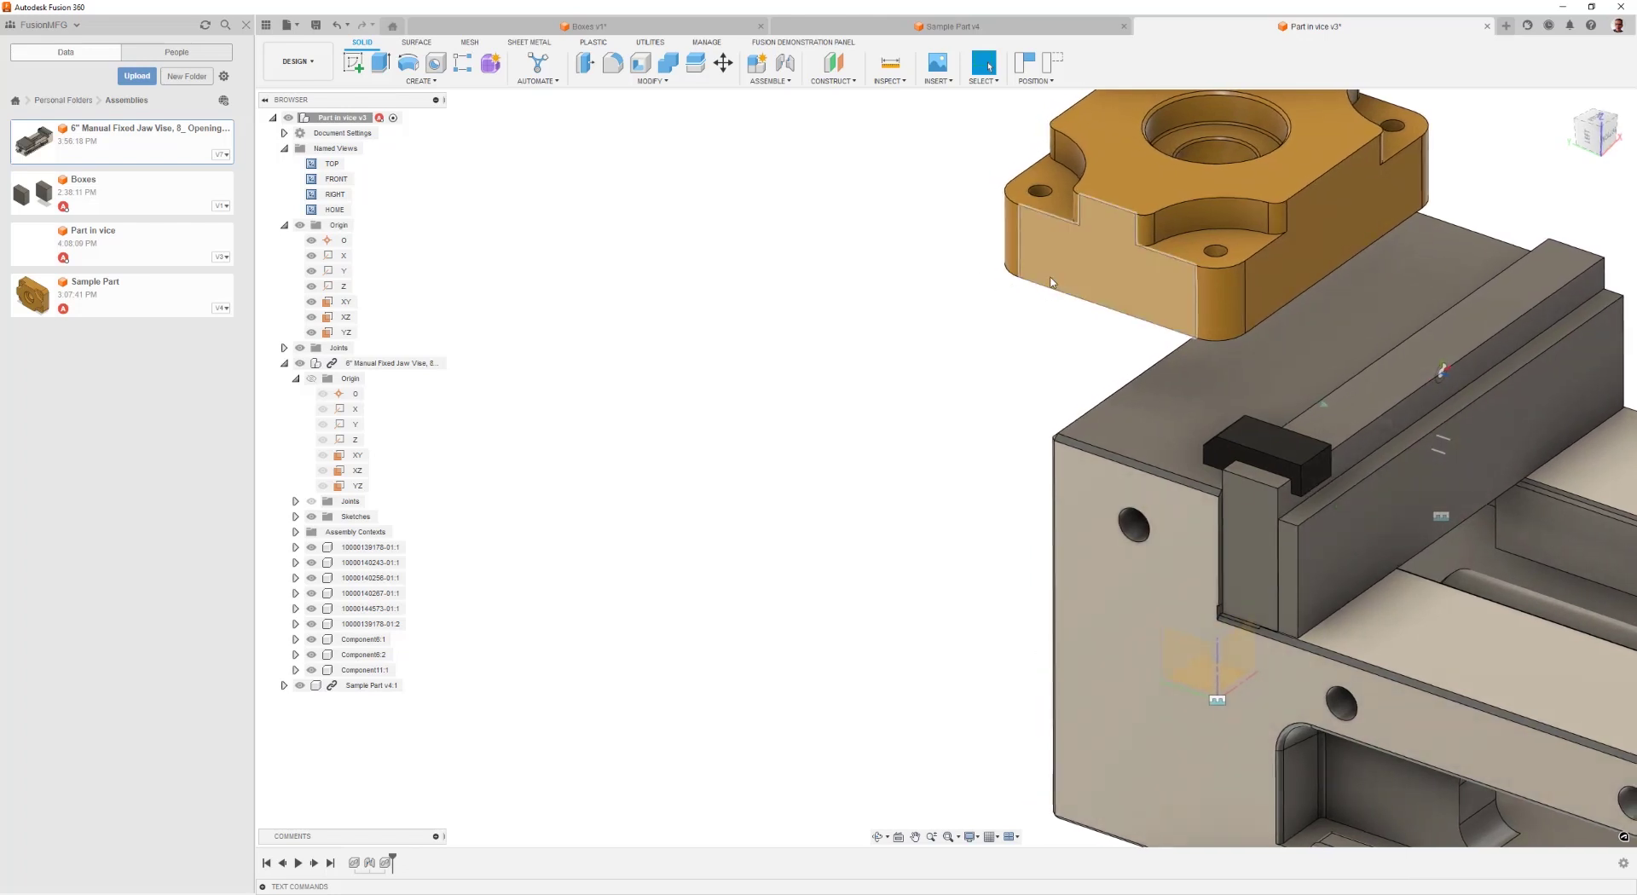
{"action": "middle_click_drag", "start_coordinate": [885, 135], "coordinate": [785, 77], "text": "shift"}
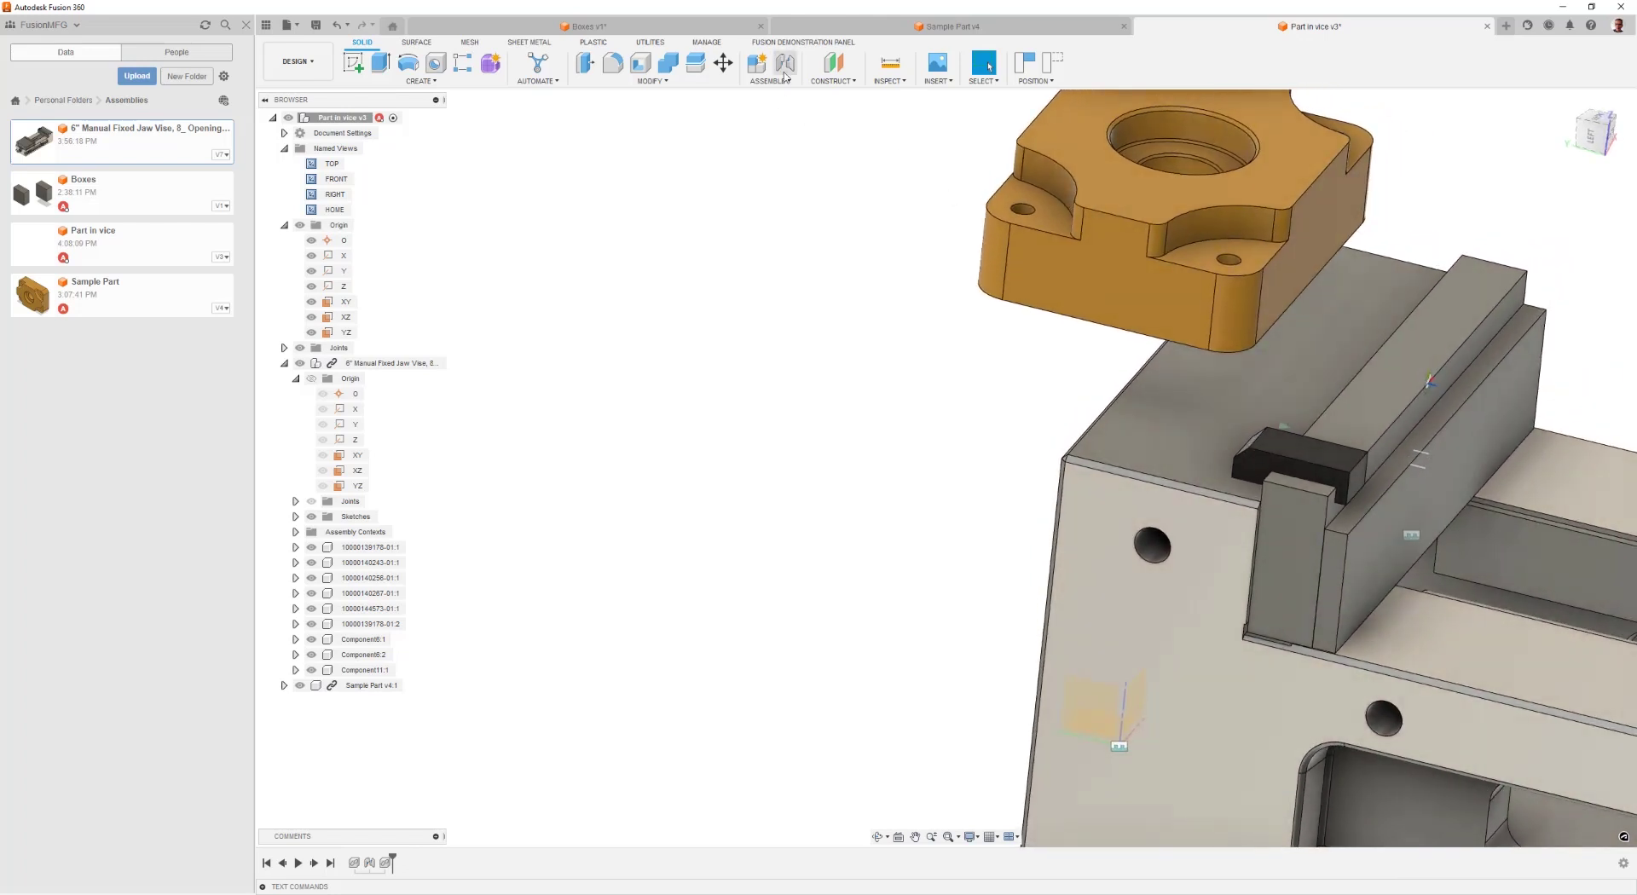
Snap the Sample Part's corner onto the jaw rail edge in a trial joint.
{"action": "left_click", "coordinate": [782, 68]}
{"action": "middle_click_drag", "start_coordinate": [955, 255], "coordinate": [1090, 375], "text": "shift"}
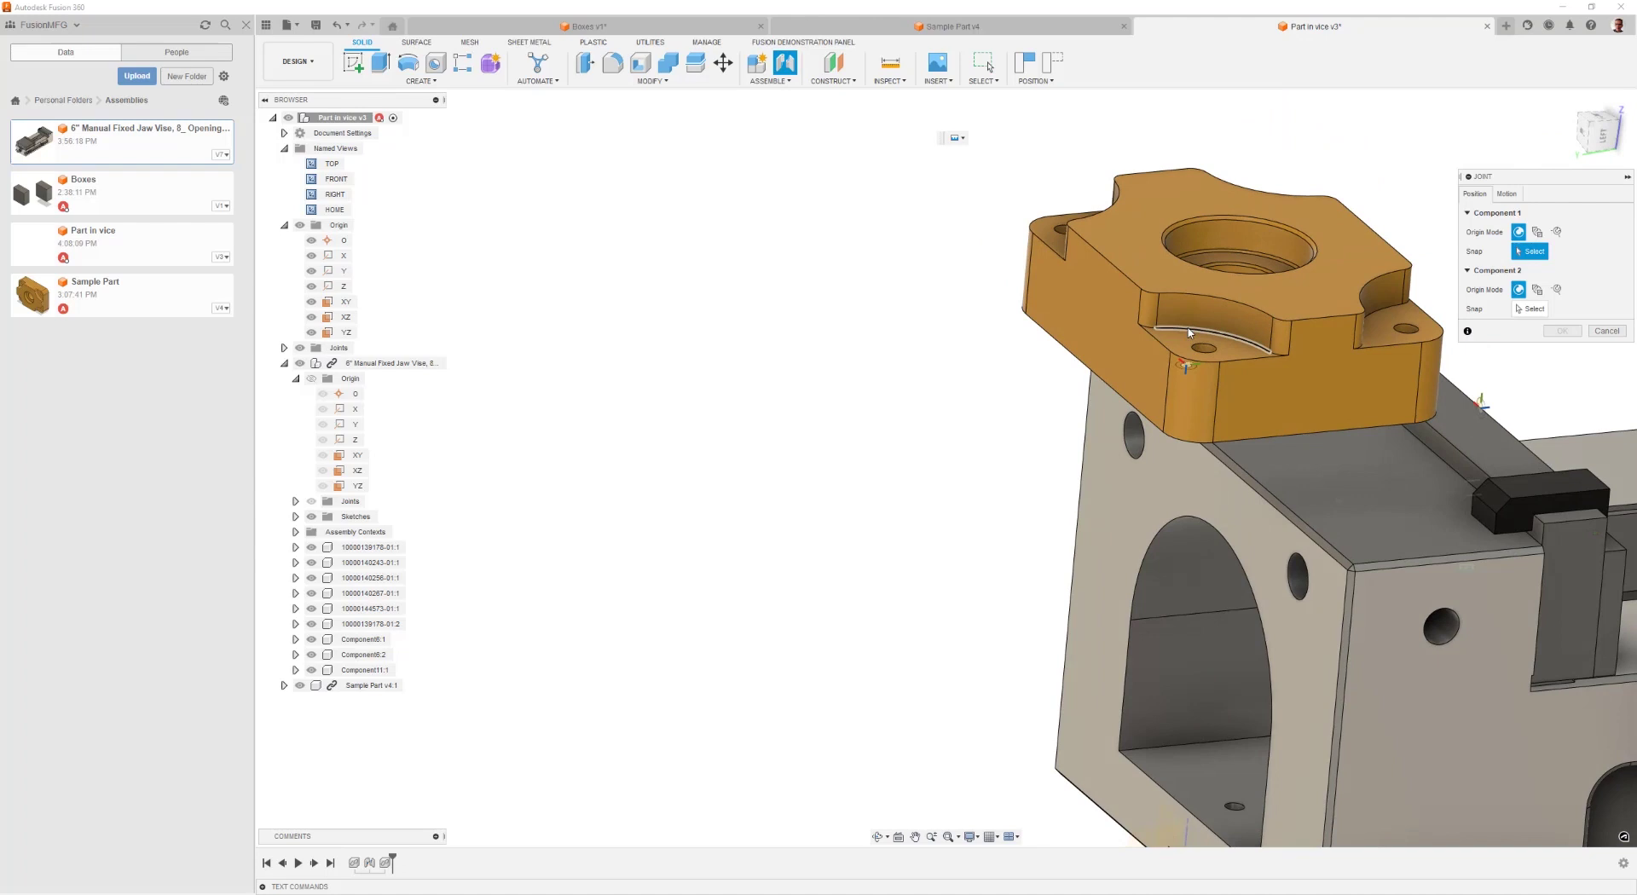
{"action": "left_click", "coordinate": [1091, 368]}
{"action": "middle_click_drag", "start_coordinate": [1091, 368], "coordinate": [1326, 448], "text": "shift"}
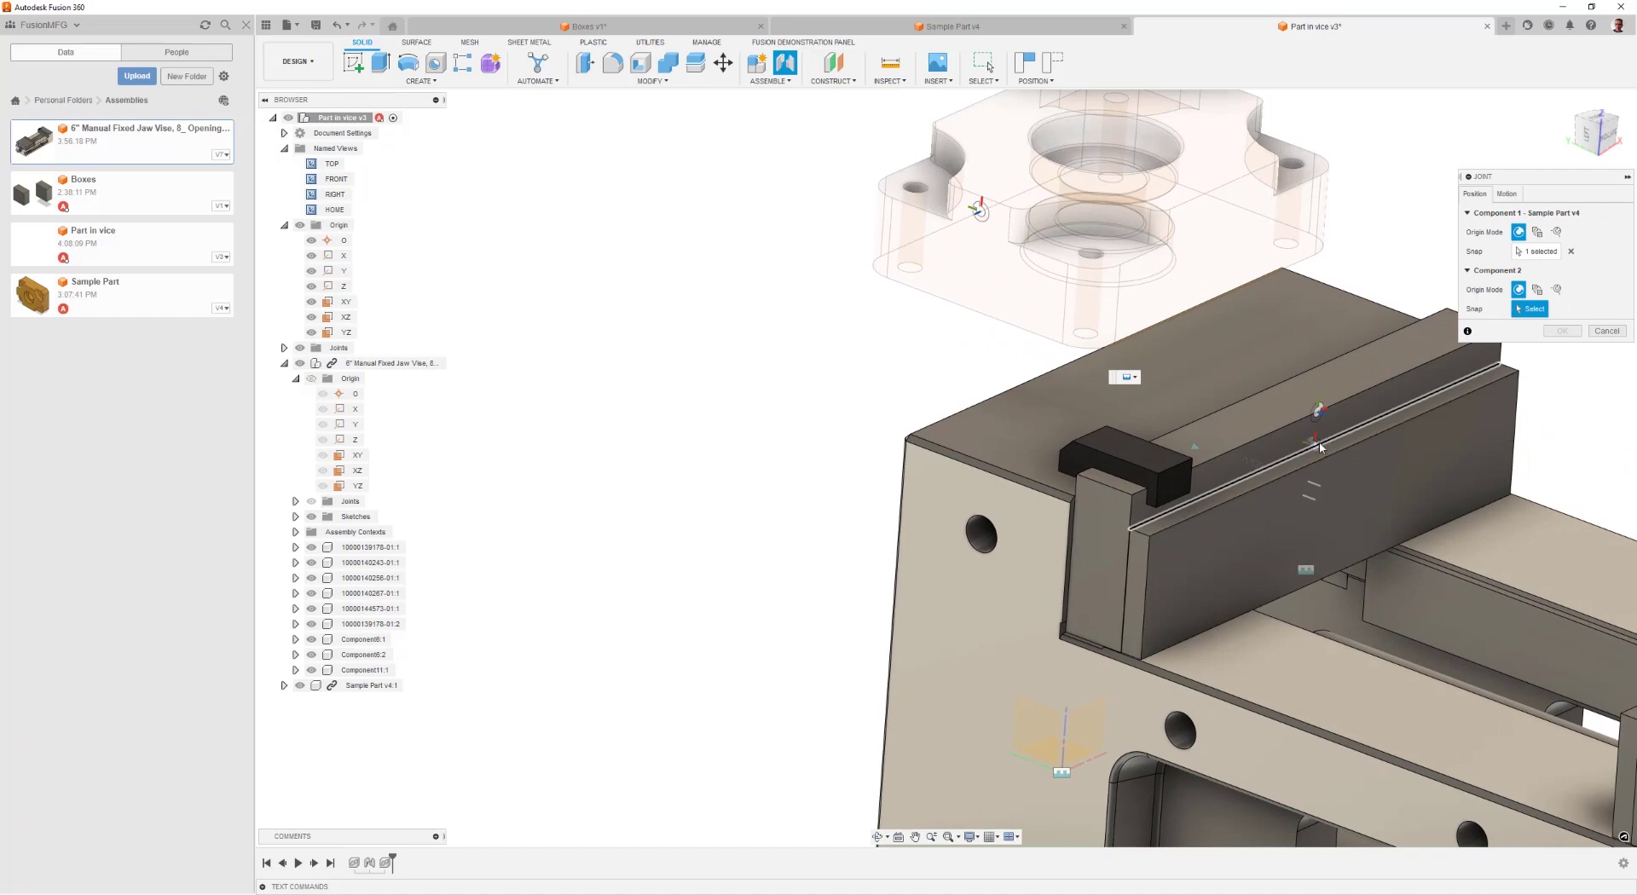
{"action": "left_click", "coordinate": [1318, 444]}
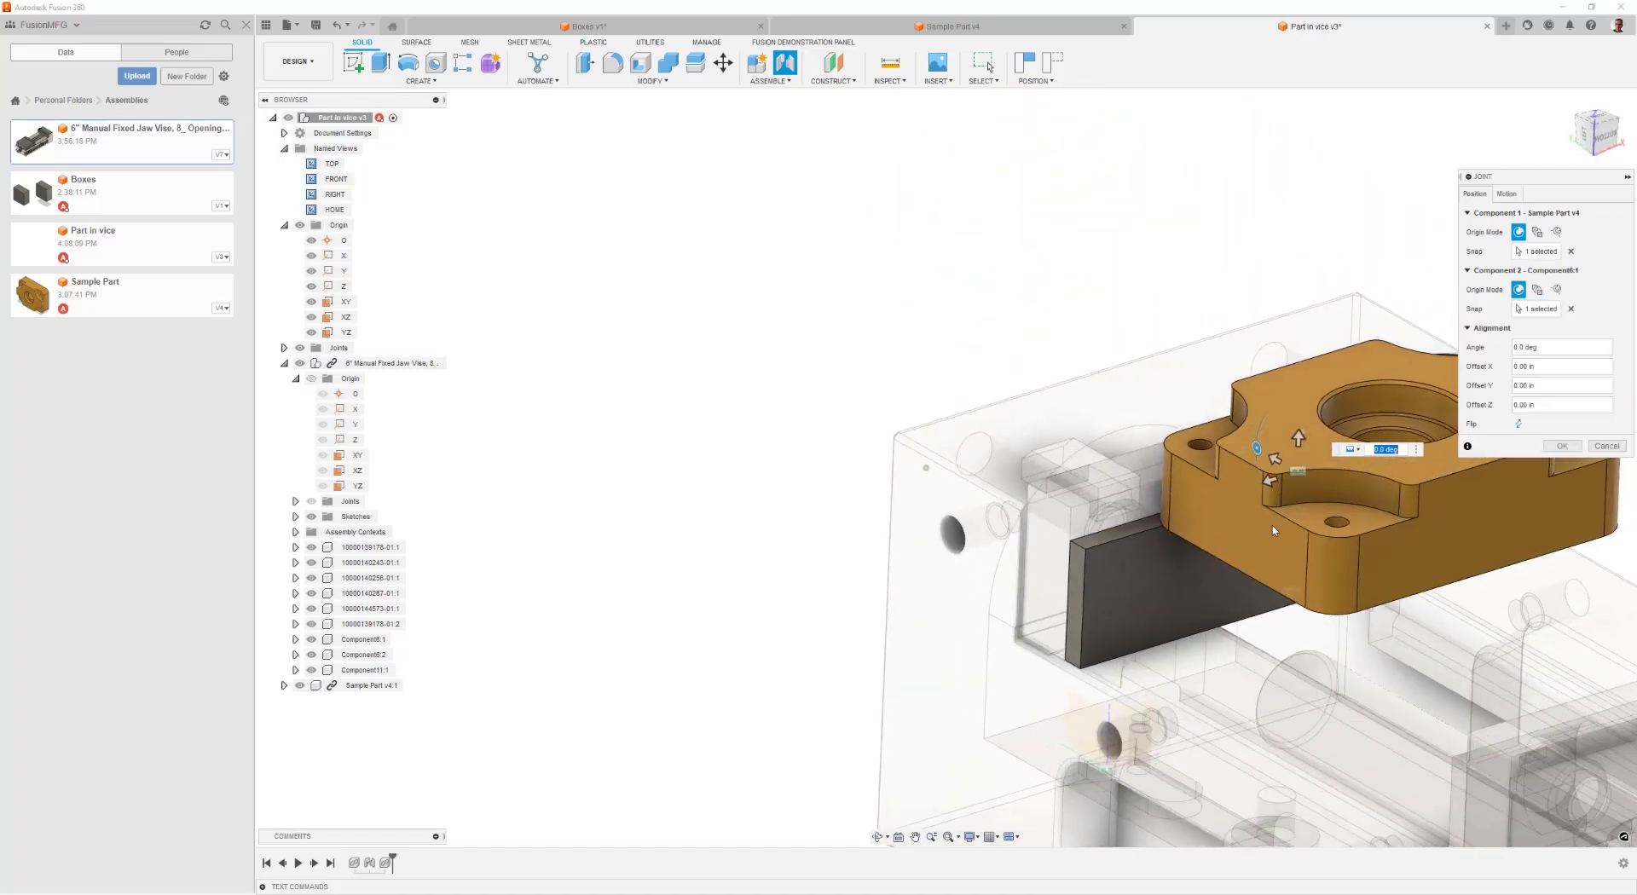
Offset the trial joint 0.10 in along Z, then discard it and start a fresh joint.
{"action": "left_click", "coordinate": [1603, 132]}
{"action": "left_click_drag", "start_coordinate": [1184, 354], "coordinate": [1133, 358]}
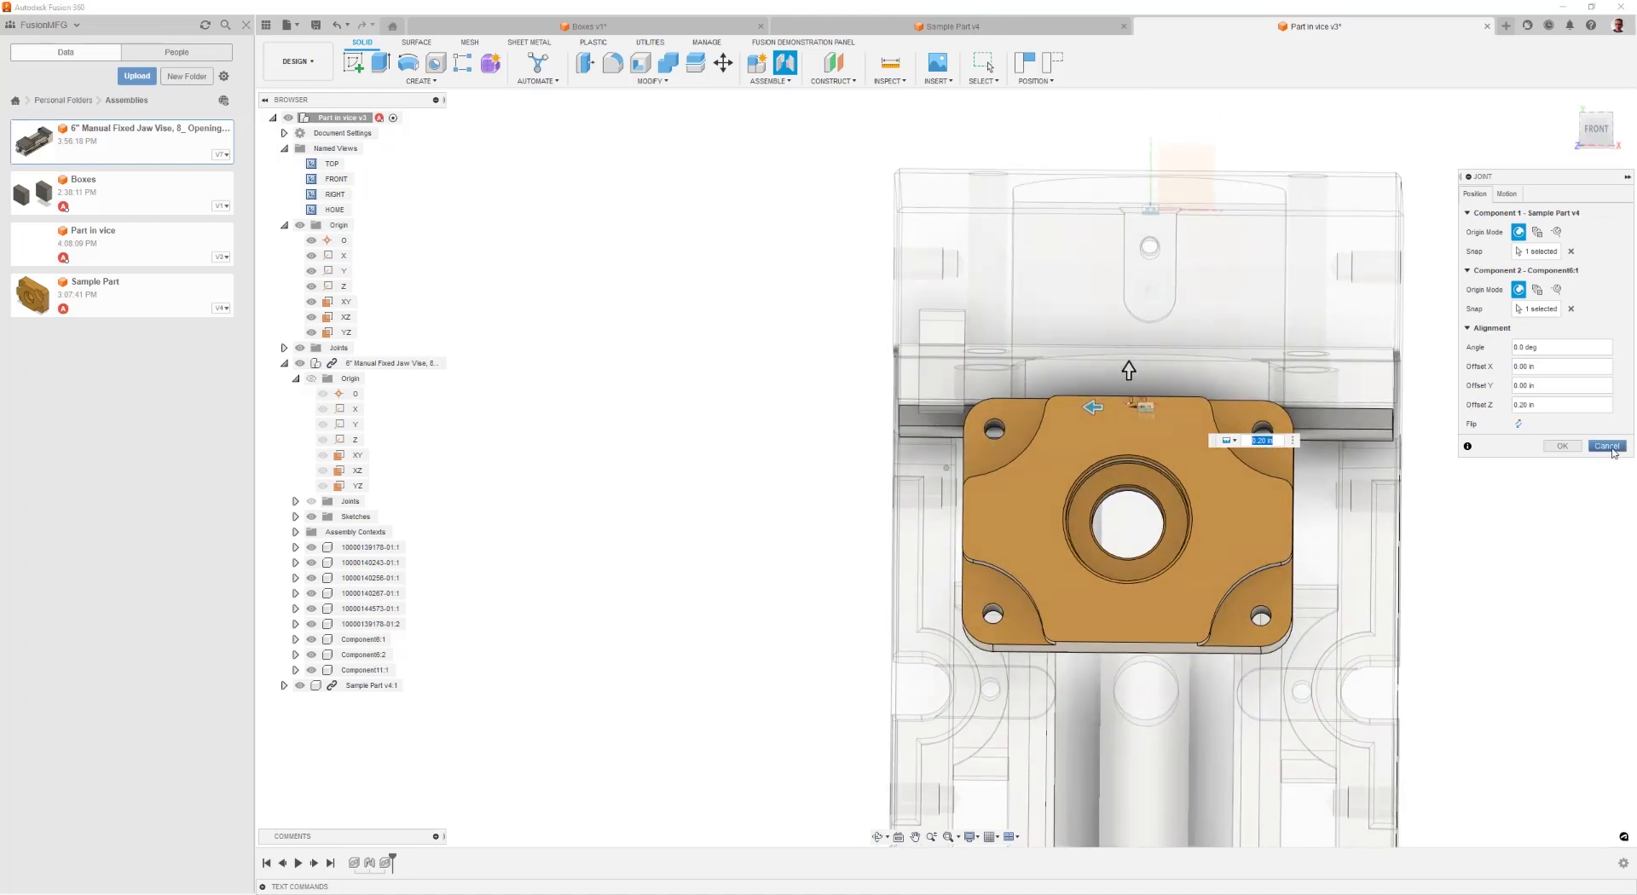
{"action": "key", "text": "Return"}
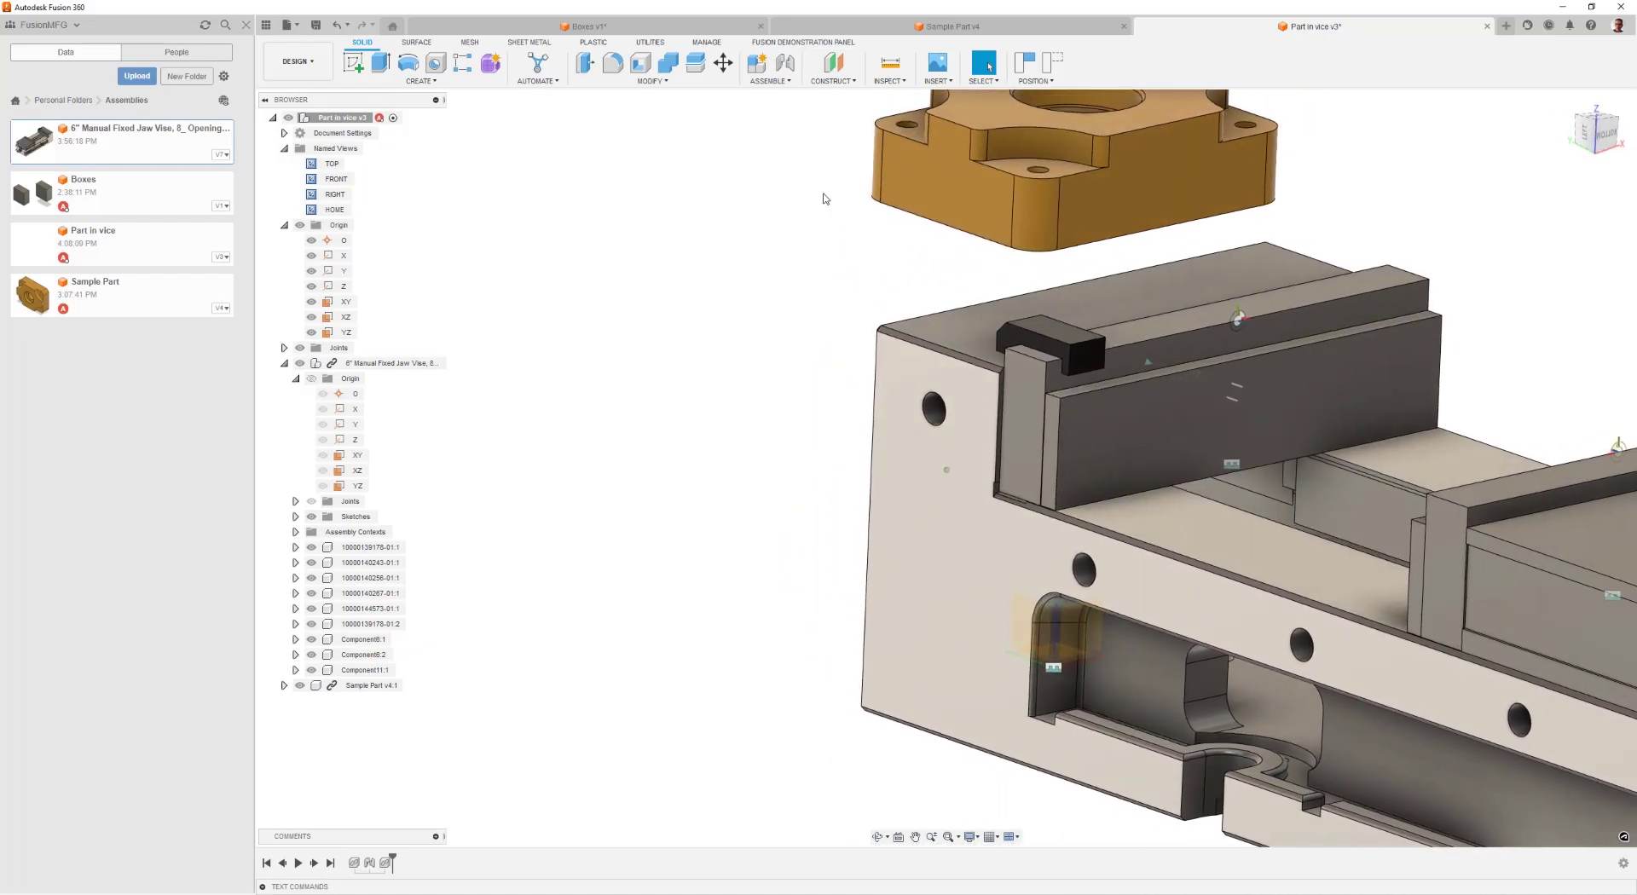
{"action": "left_click", "coordinate": [781, 75]}
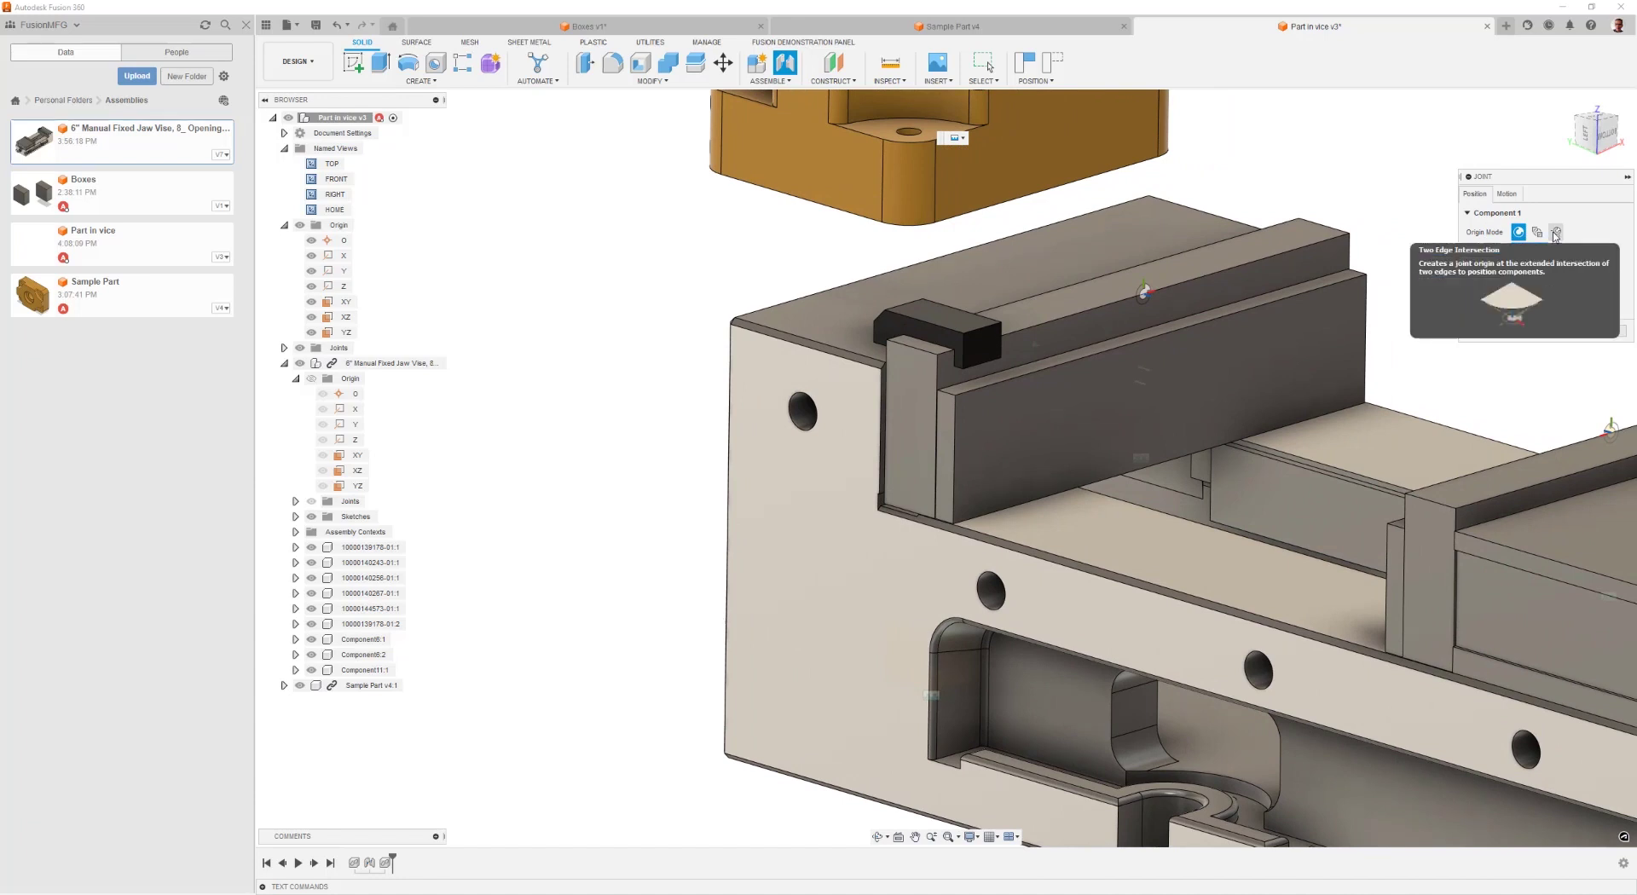
Set the part's joint origin to the Two Edge Intersection of its two bottom edges.
{"action": "left_click", "coordinate": [1554, 233]}
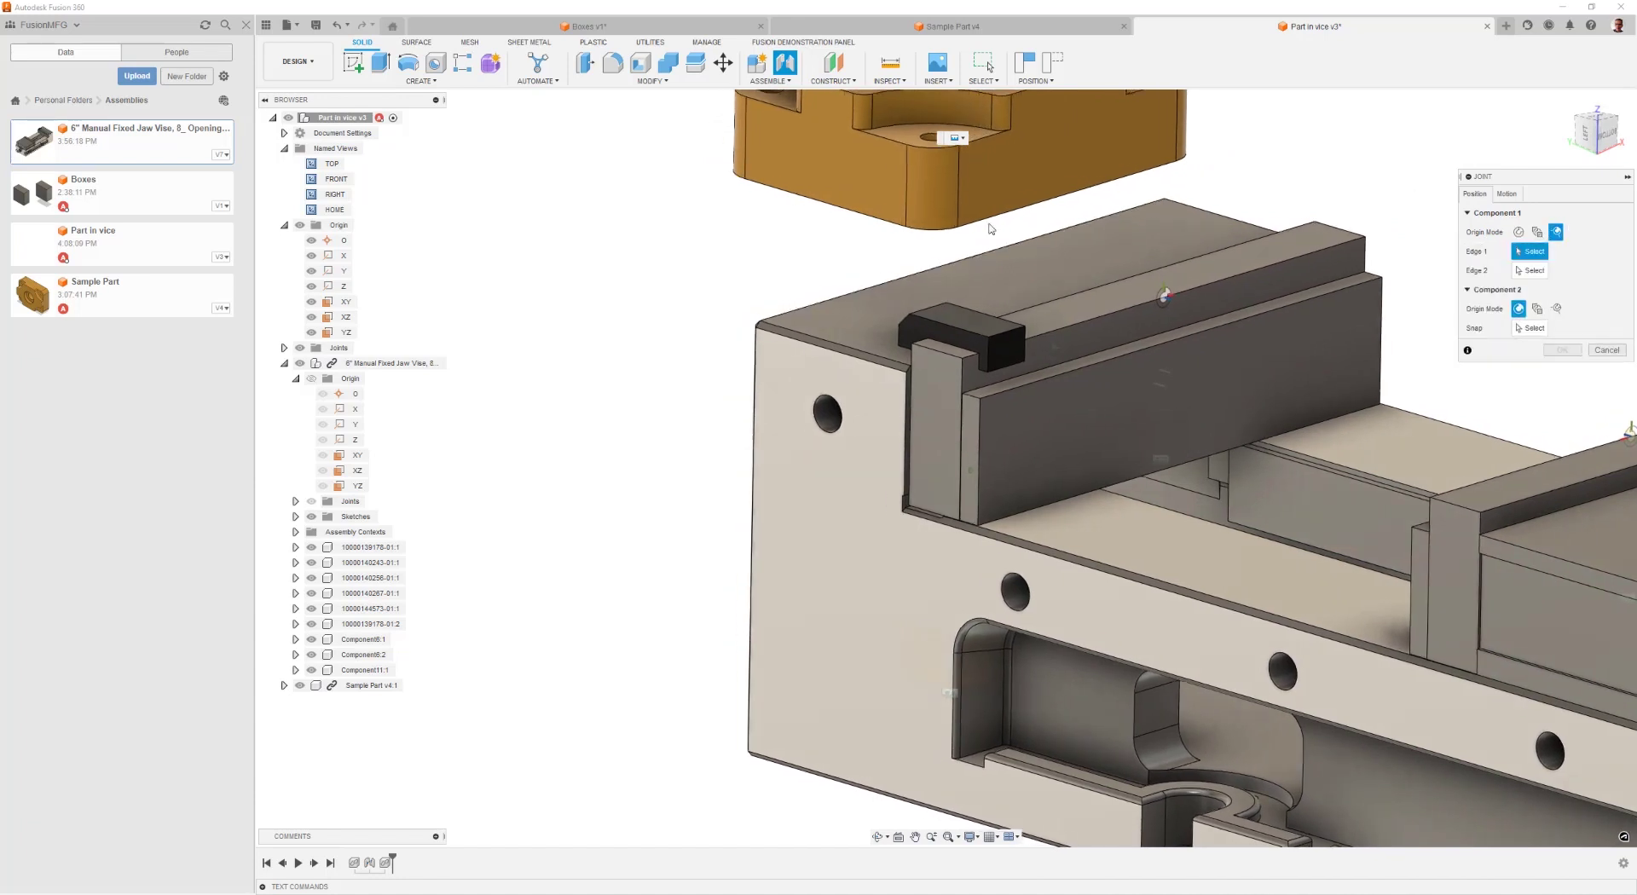
{"action": "left_click", "coordinate": [867, 217]}
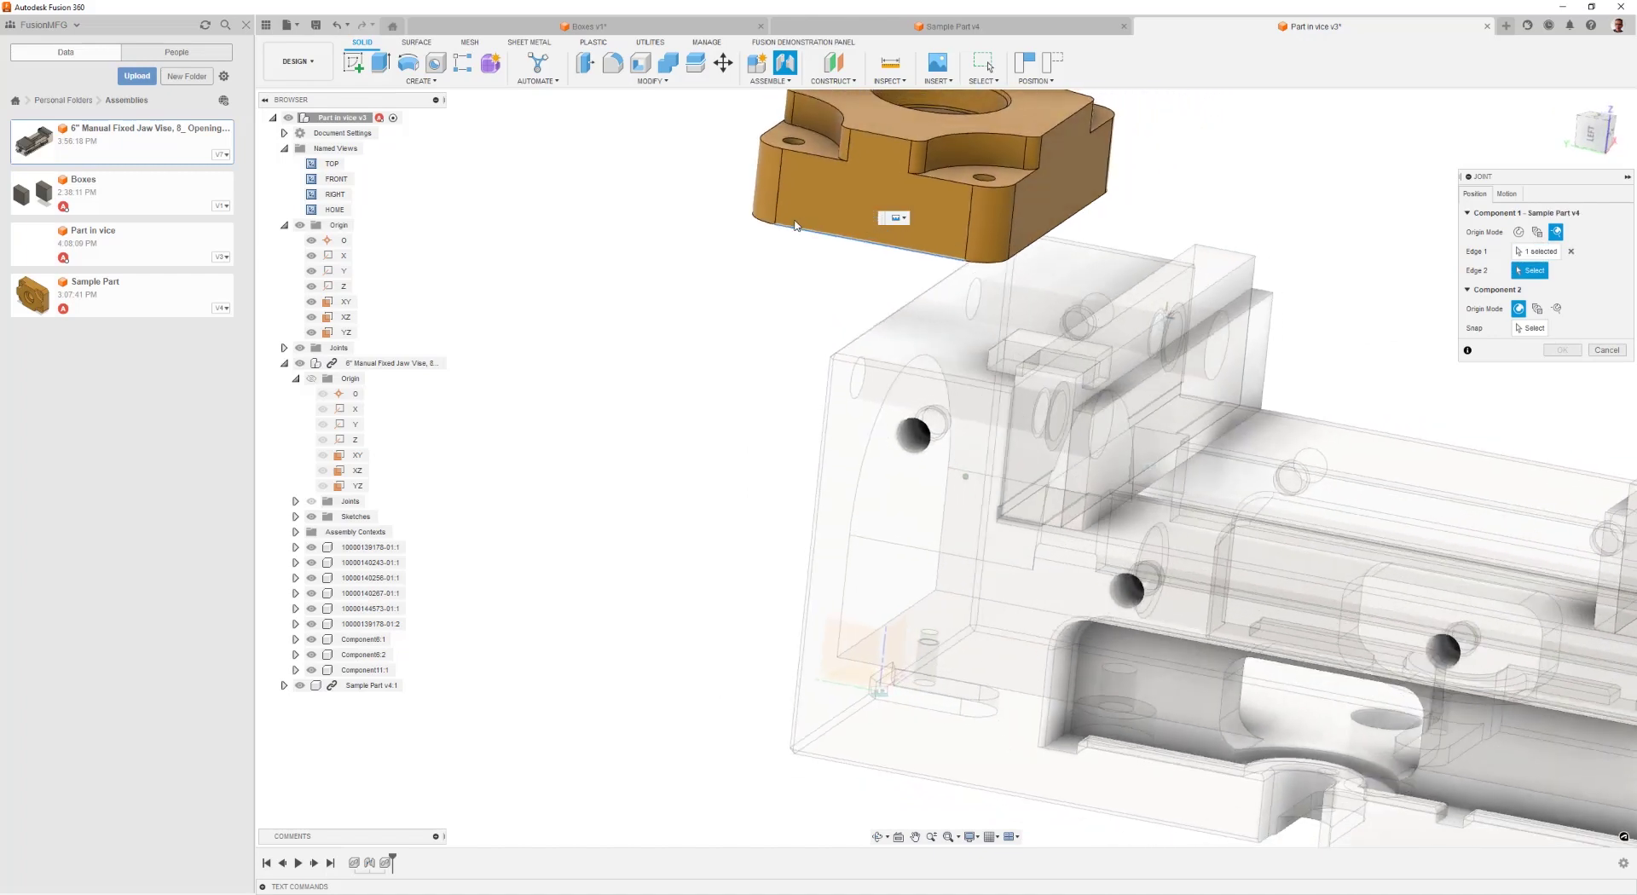
{"action": "left_click", "coordinate": [753, 252]}
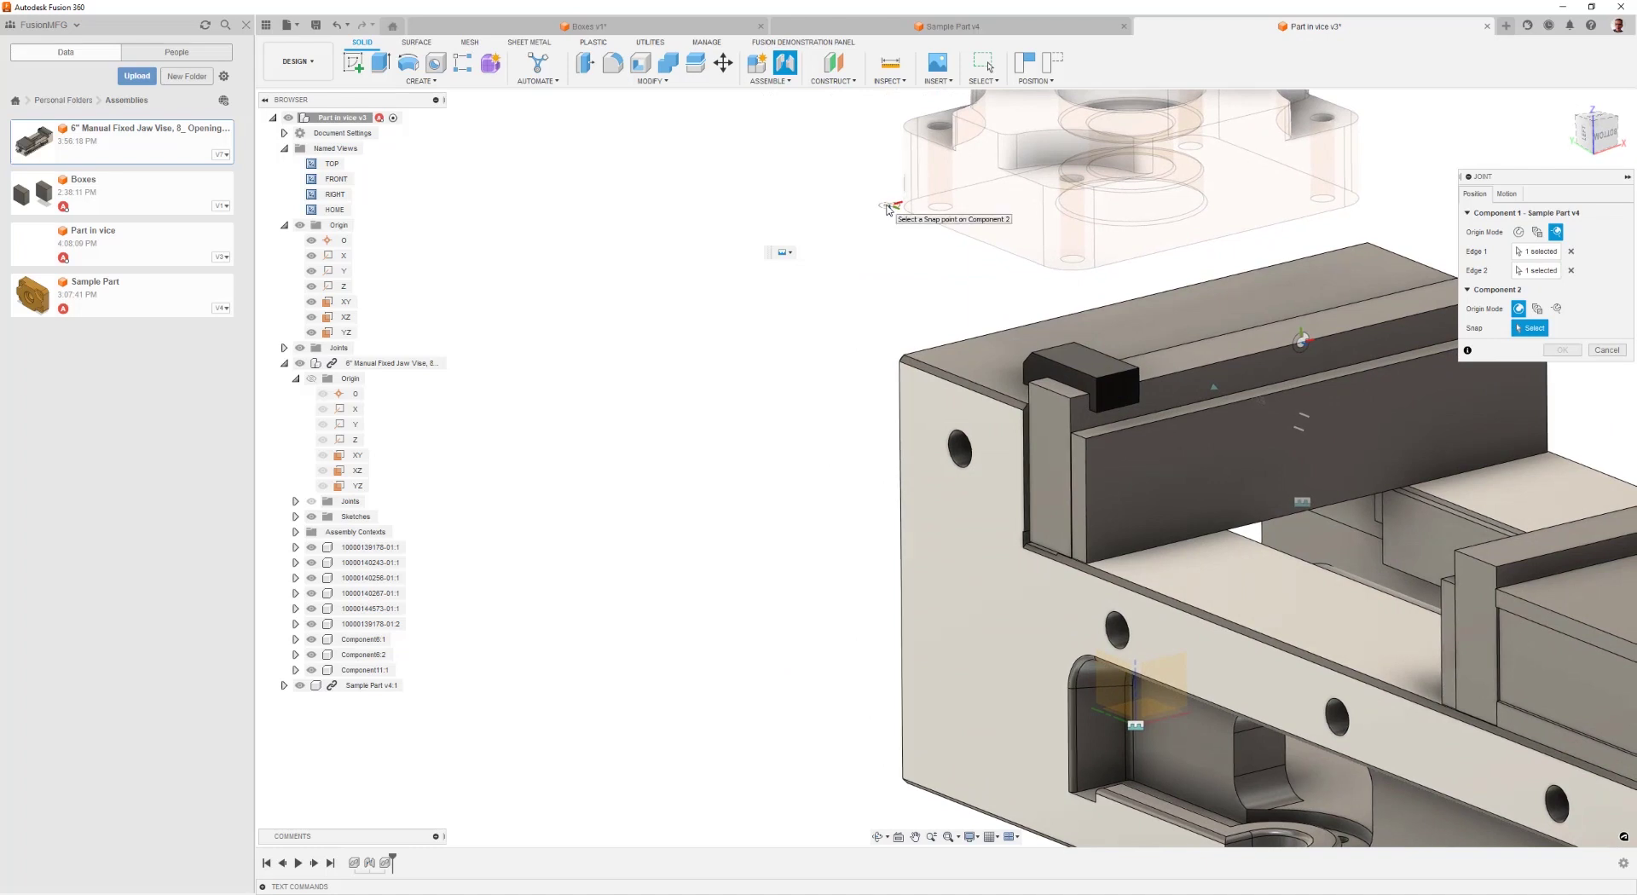
Pick the jaw plate's top edge on the vise for Component 2.
{"action": "scroll", "coordinate": [888, 211], "scroll_direction": "up", "scroll_amount": 3}
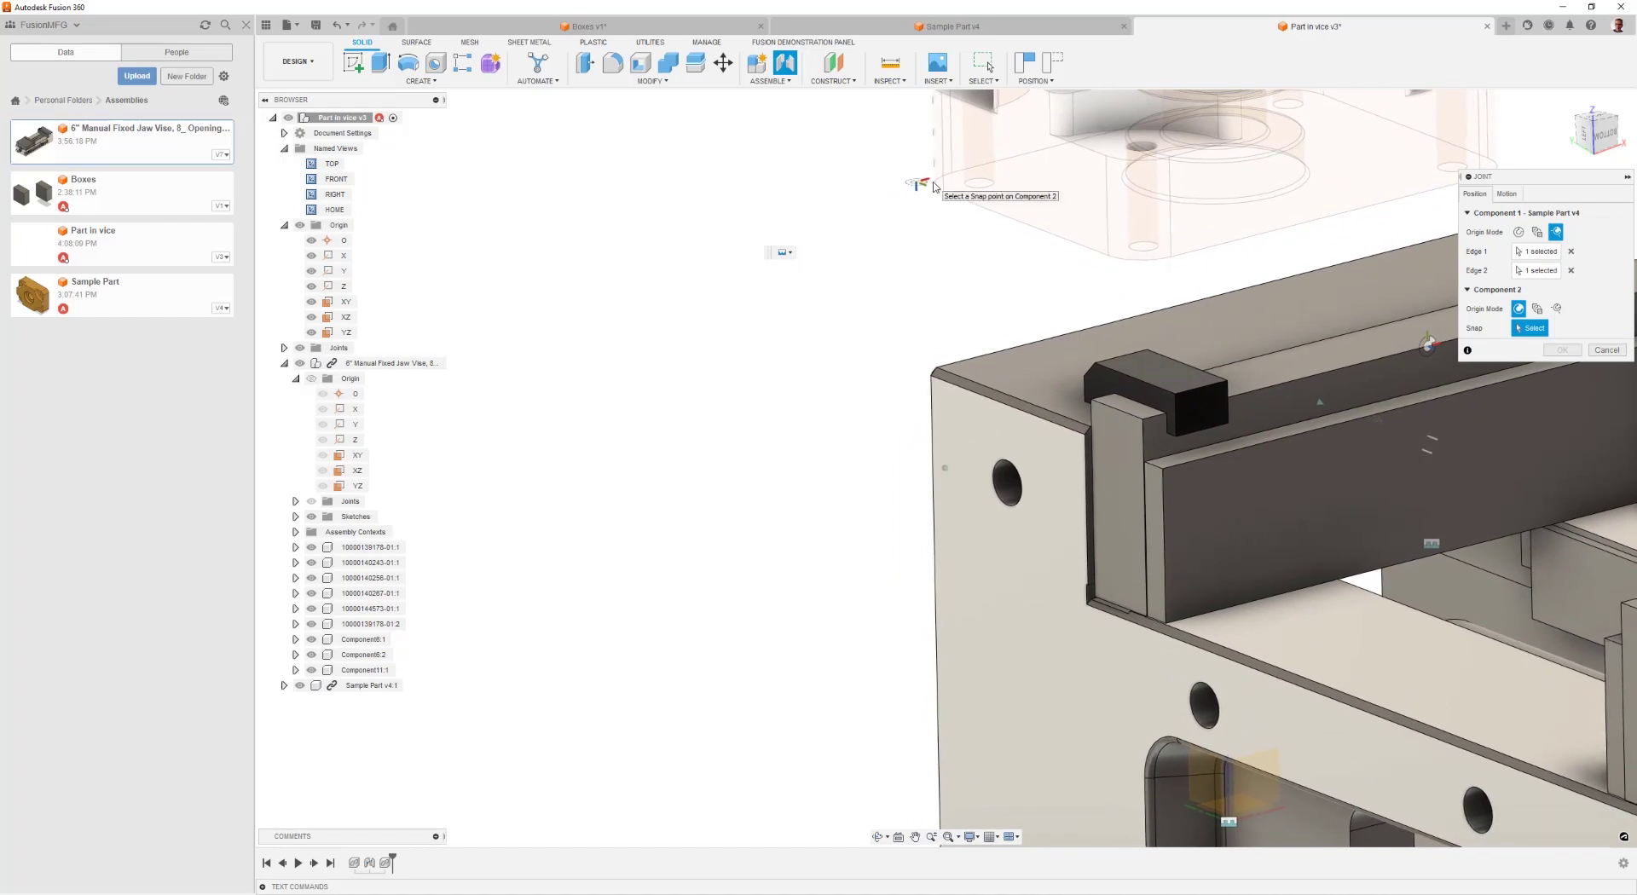
{"action": "scroll", "coordinate": [920, 213], "scroll_direction": "down", "scroll_amount": 2}
{"action": "middle_click_drag", "start_coordinate": [915, 228], "coordinate": [1168, 389], "text": "shift"}
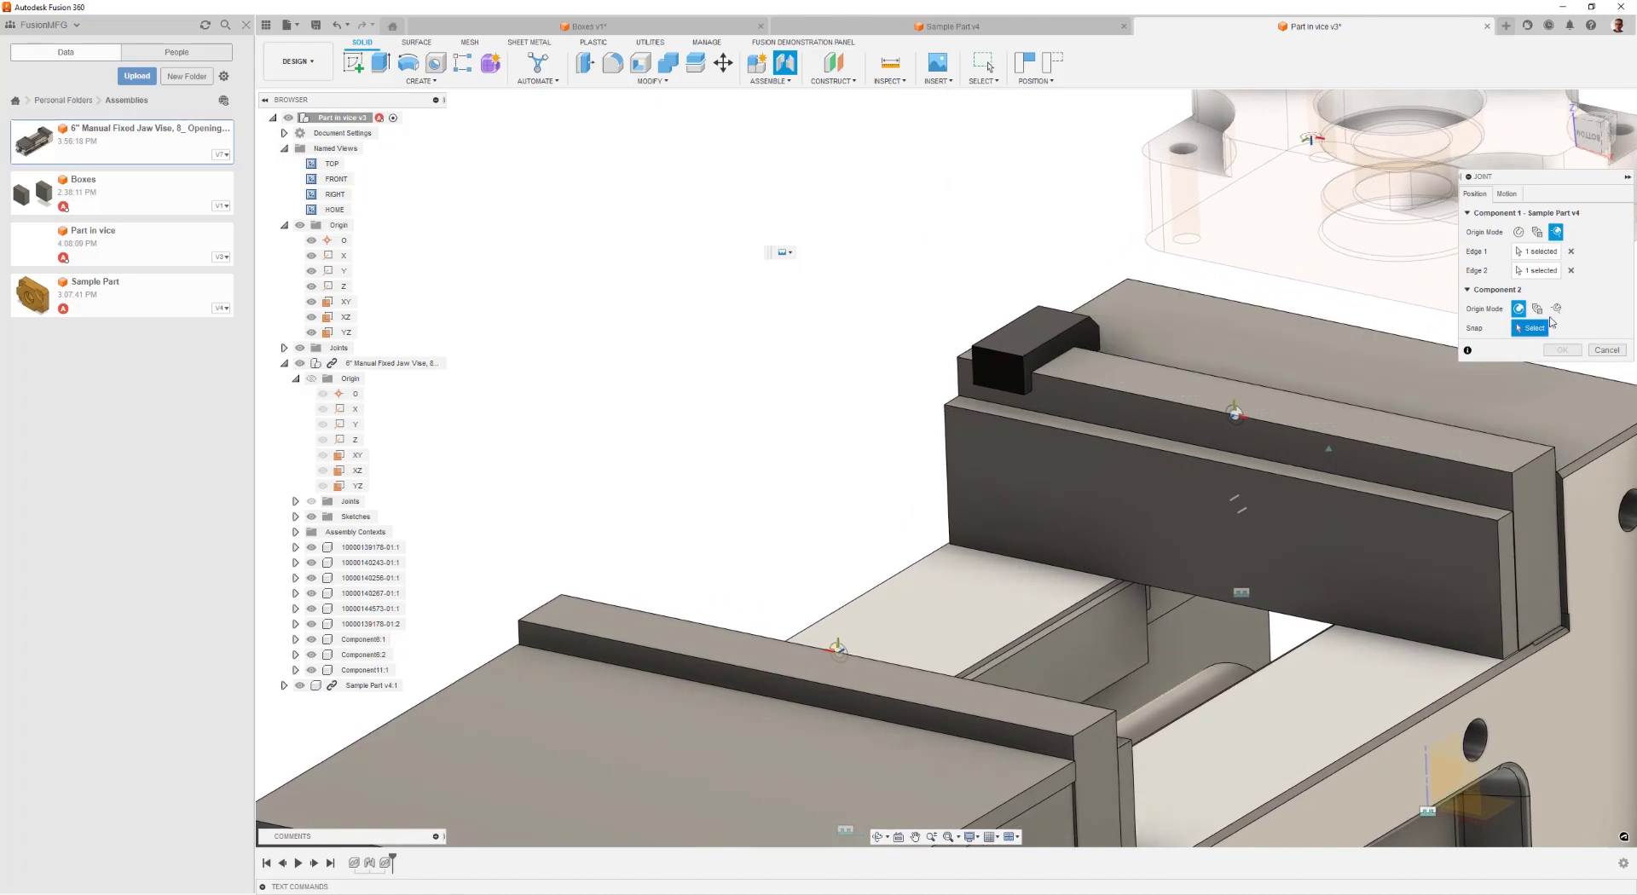
{"action": "scroll", "coordinate": [1108, 384], "scroll_direction": "up", "scroll_amount": 4}
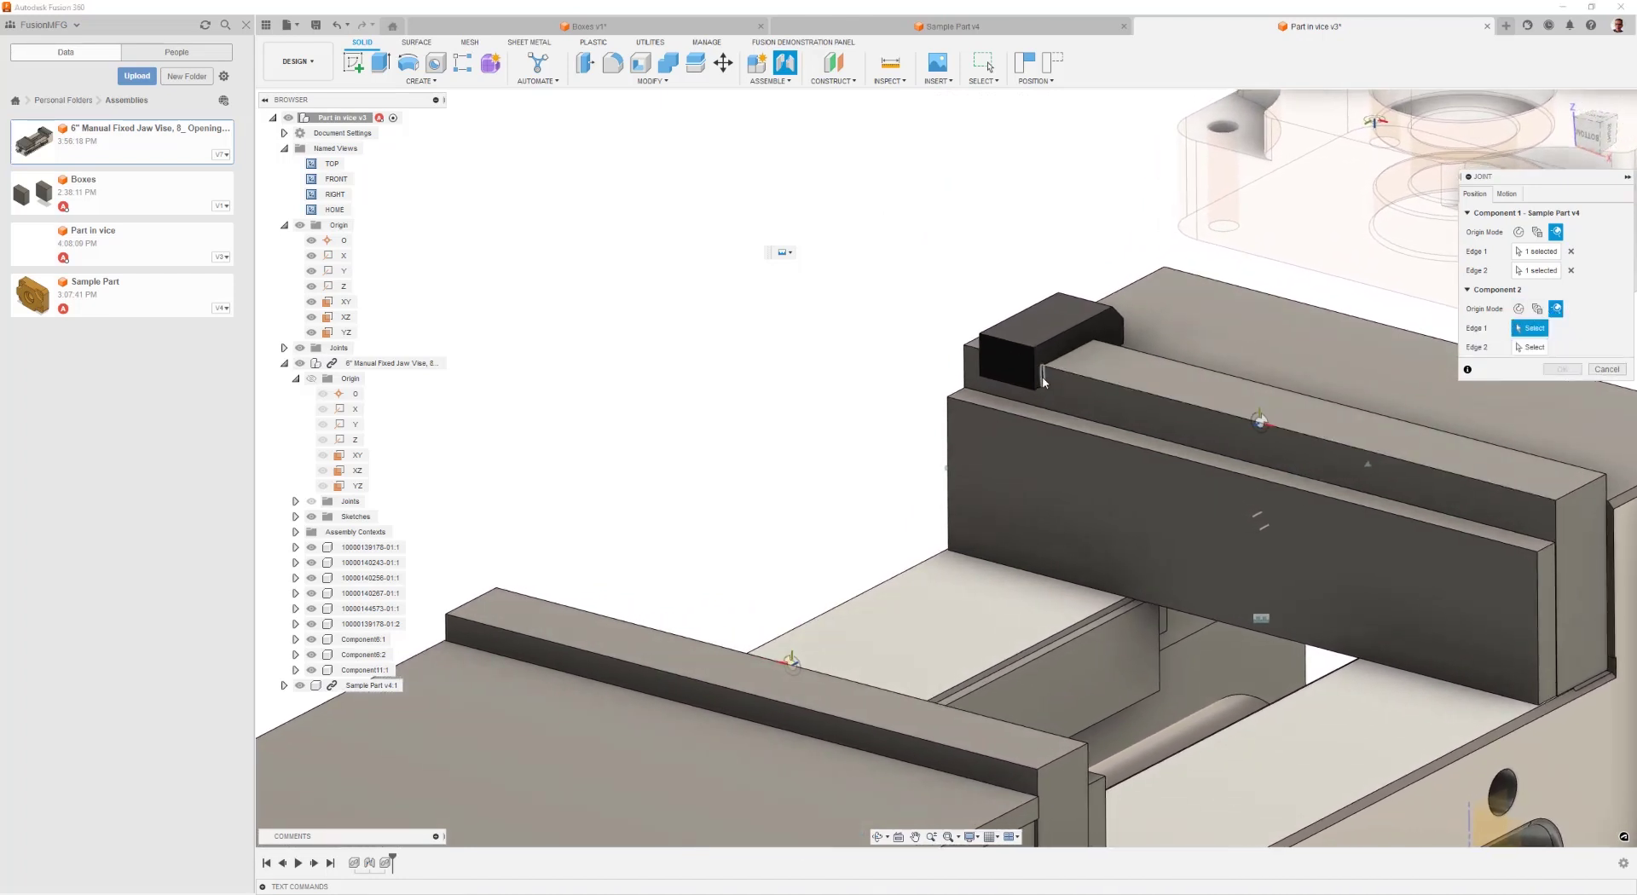
{"action": "left_click", "coordinate": [1062, 413]}
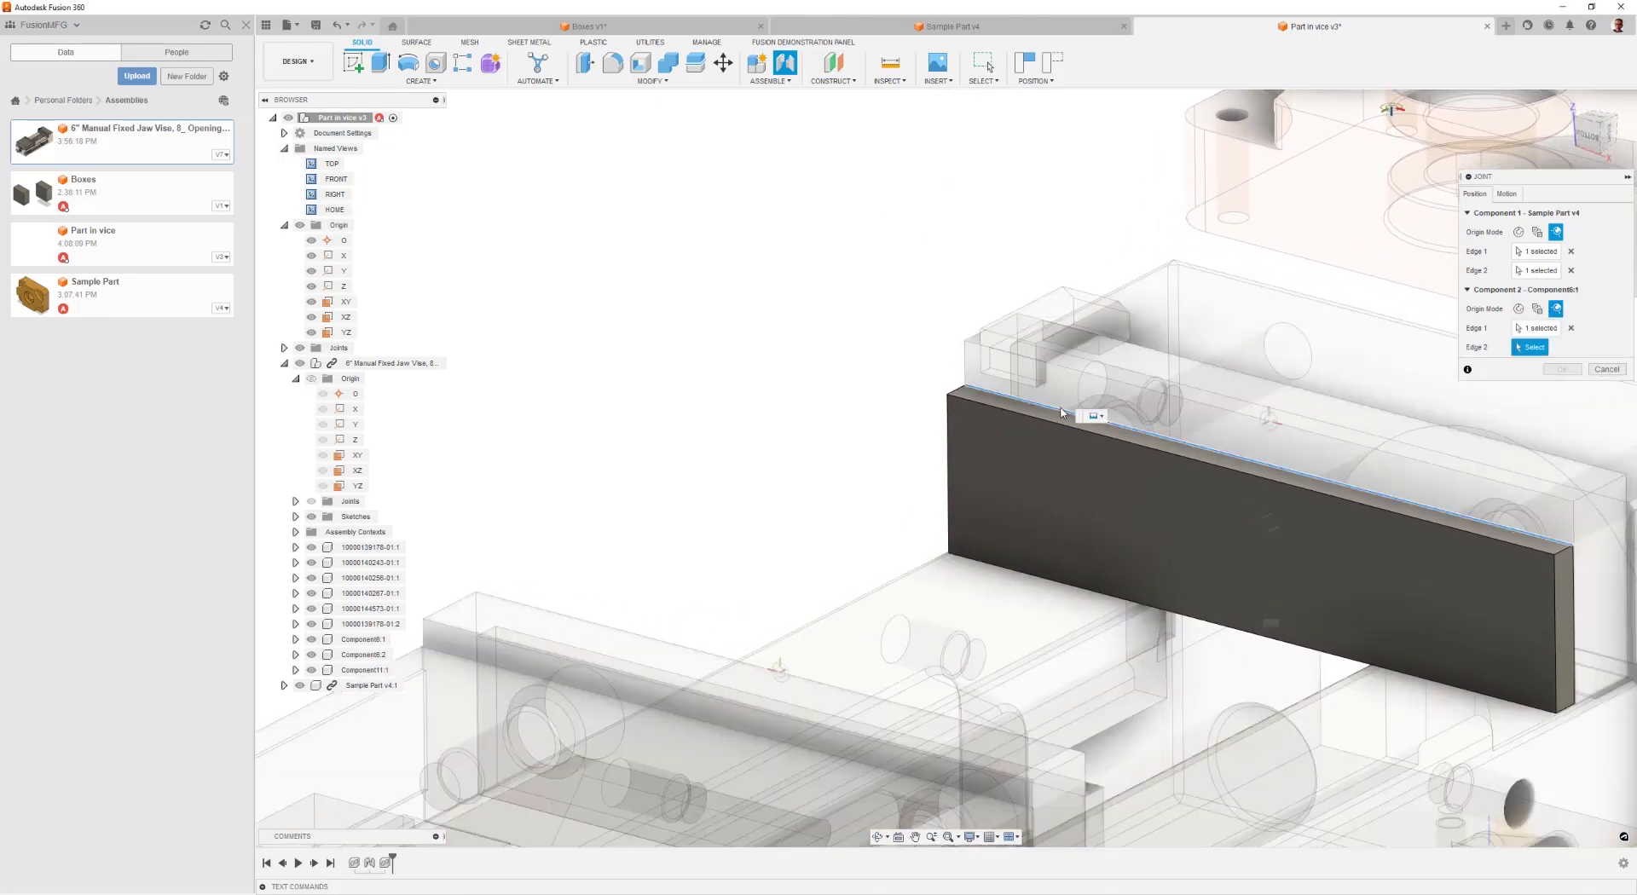
{"action": "scroll", "coordinate": [1048, 381], "scroll_direction": "up", "scroll_amount": 1}
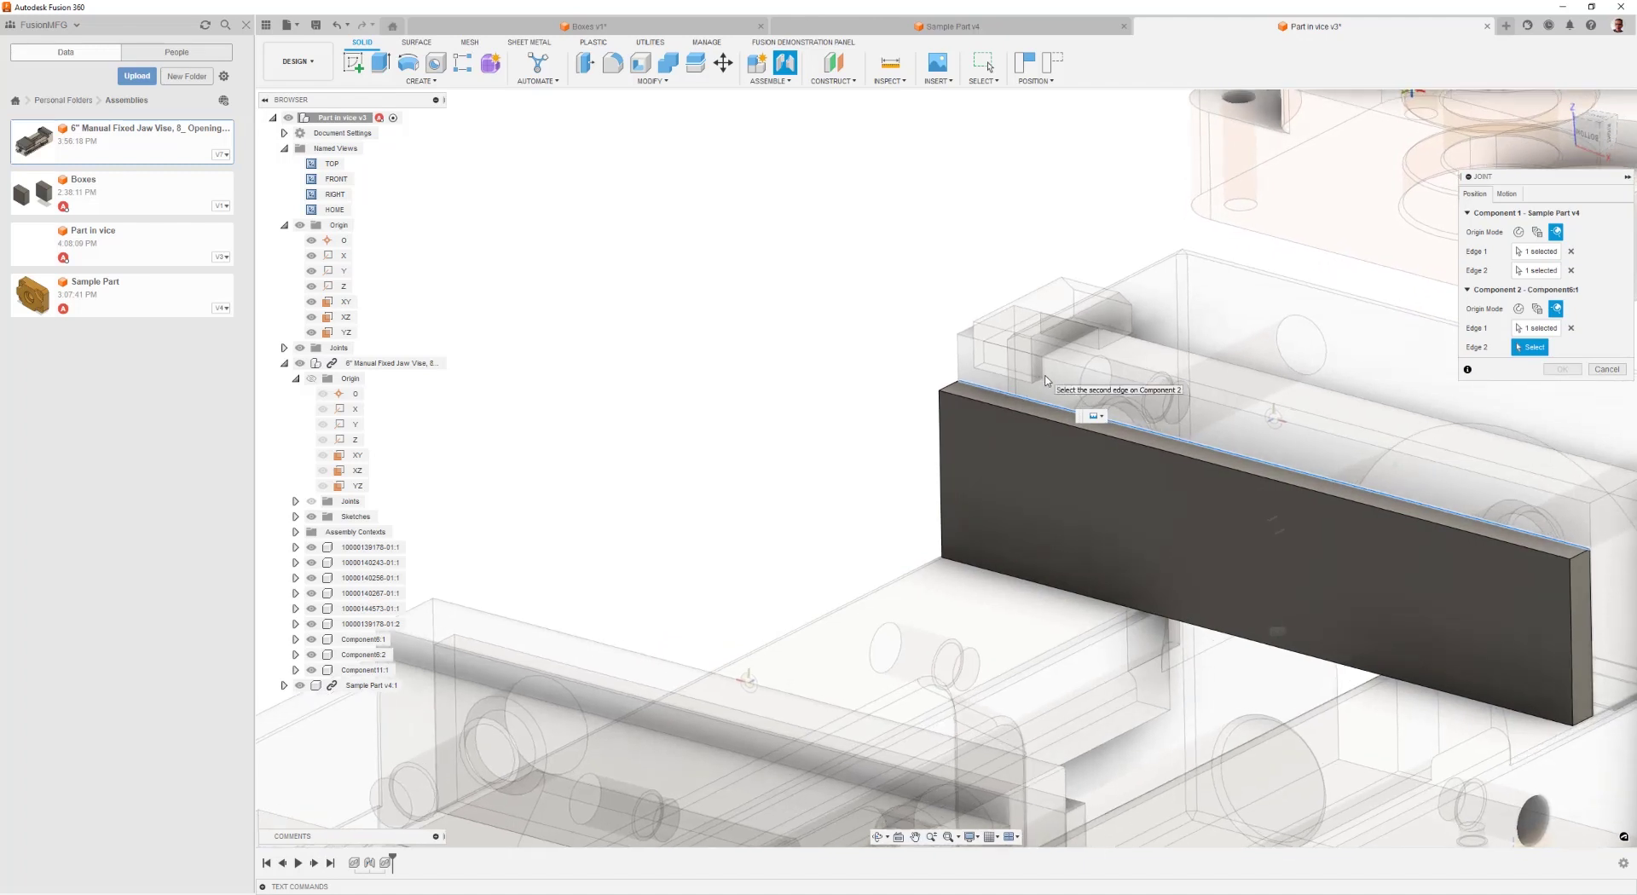
{"action": "scroll", "coordinate": [1048, 384], "scroll_direction": "down", "scroll_amount": 1}
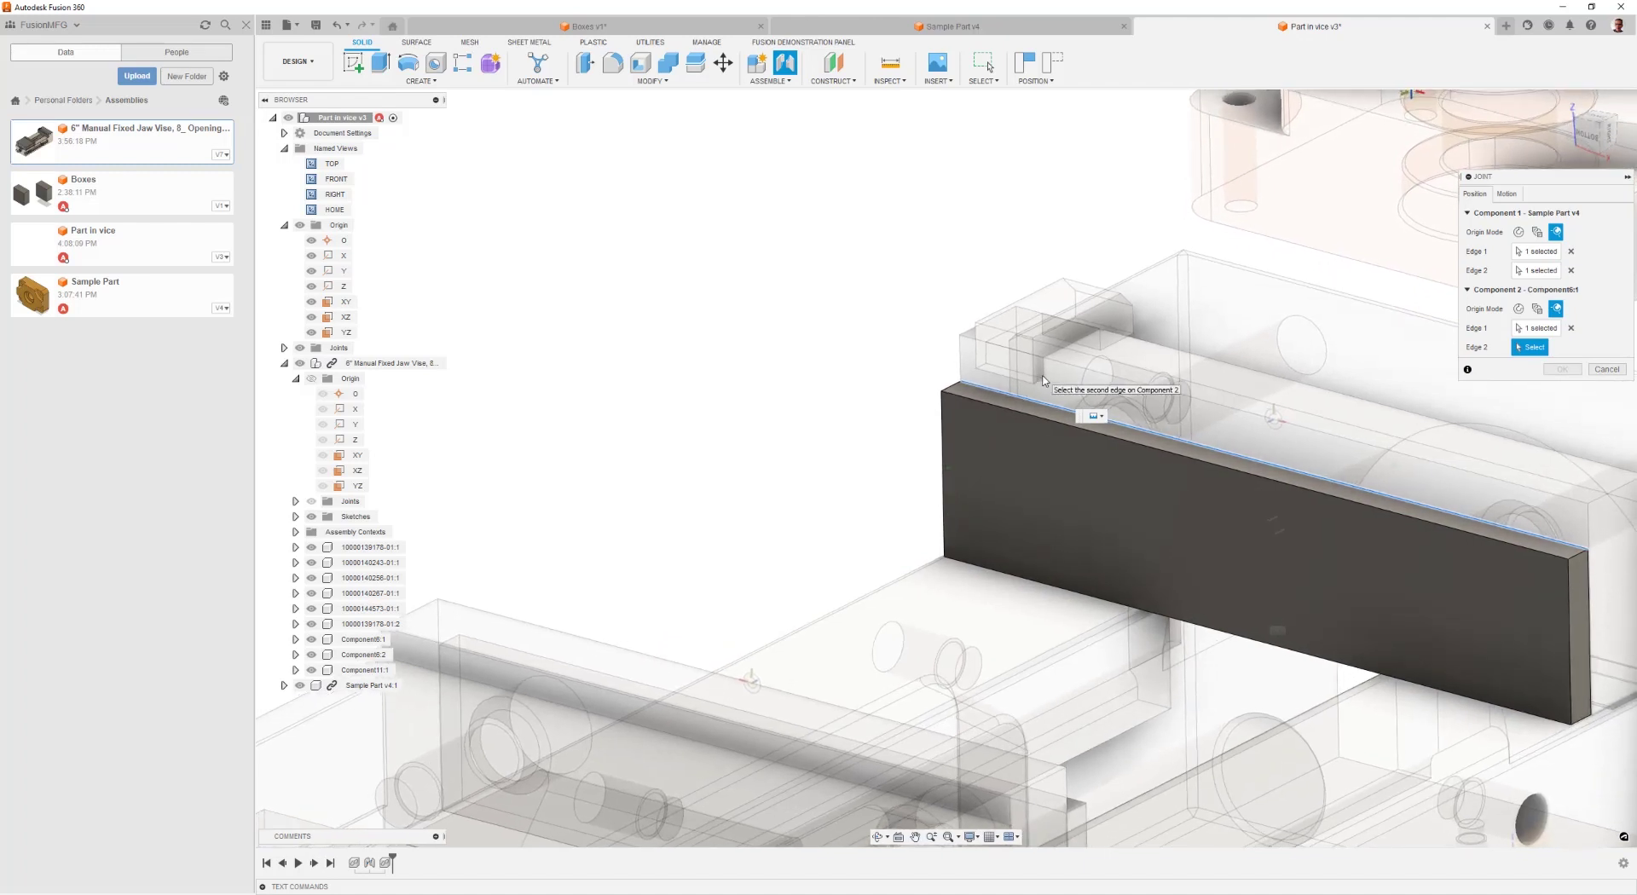
{"action": "scroll", "coordinate": [1047, 380], "scroll_direction": "down", "scroll_amount": 1}
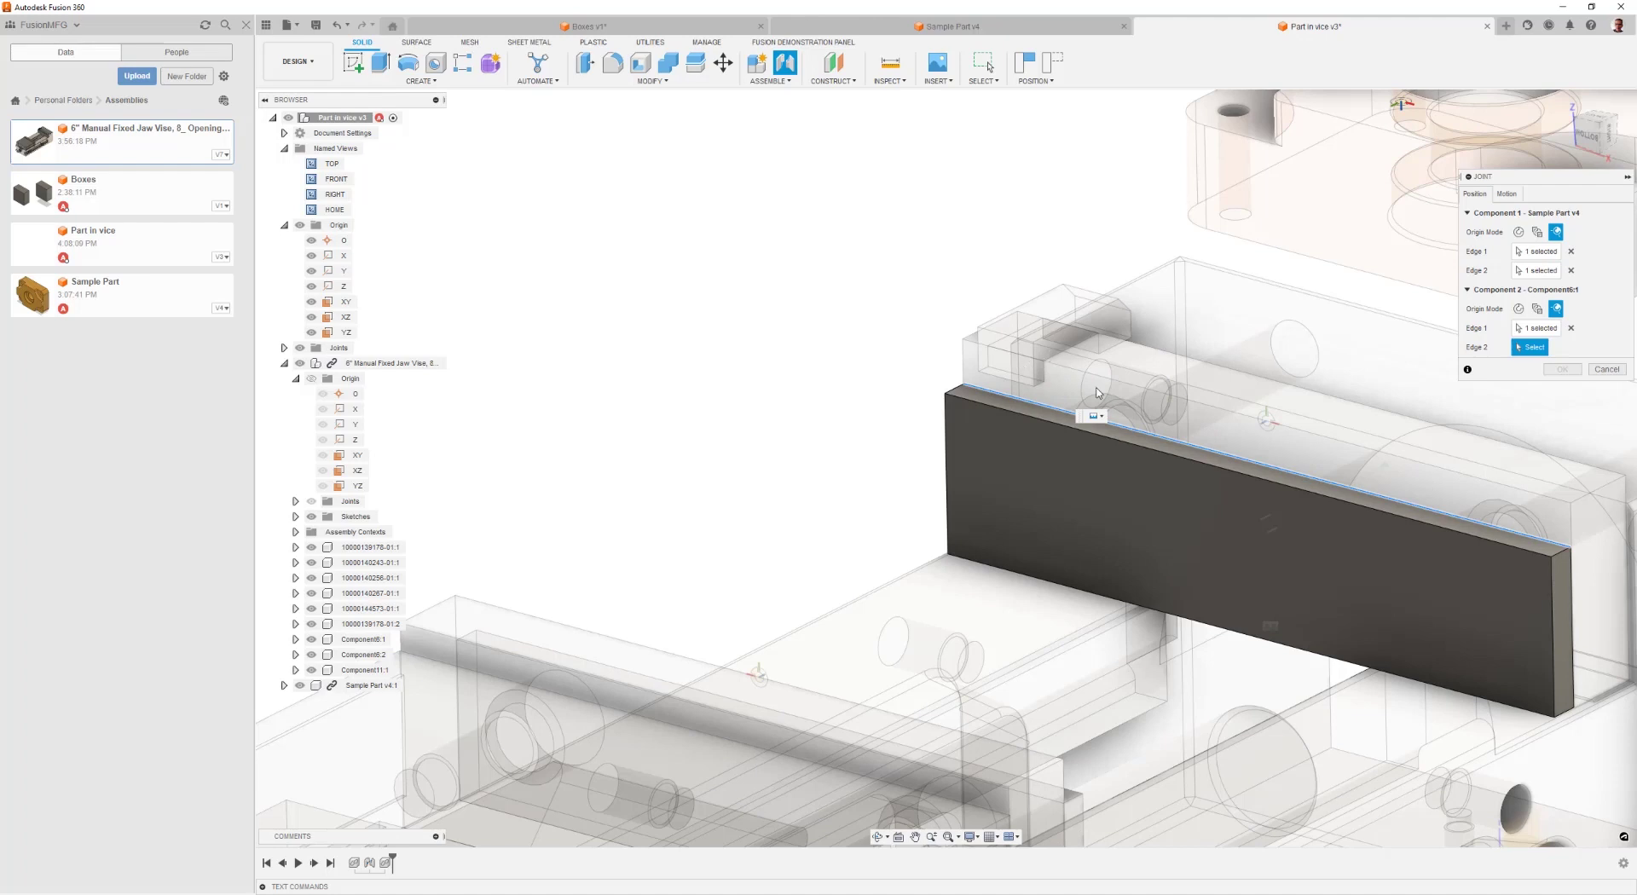
{"action": "scroll", "coordinate": [1066, 372], "scroll_direction": "down", "scroll_amount": 1}
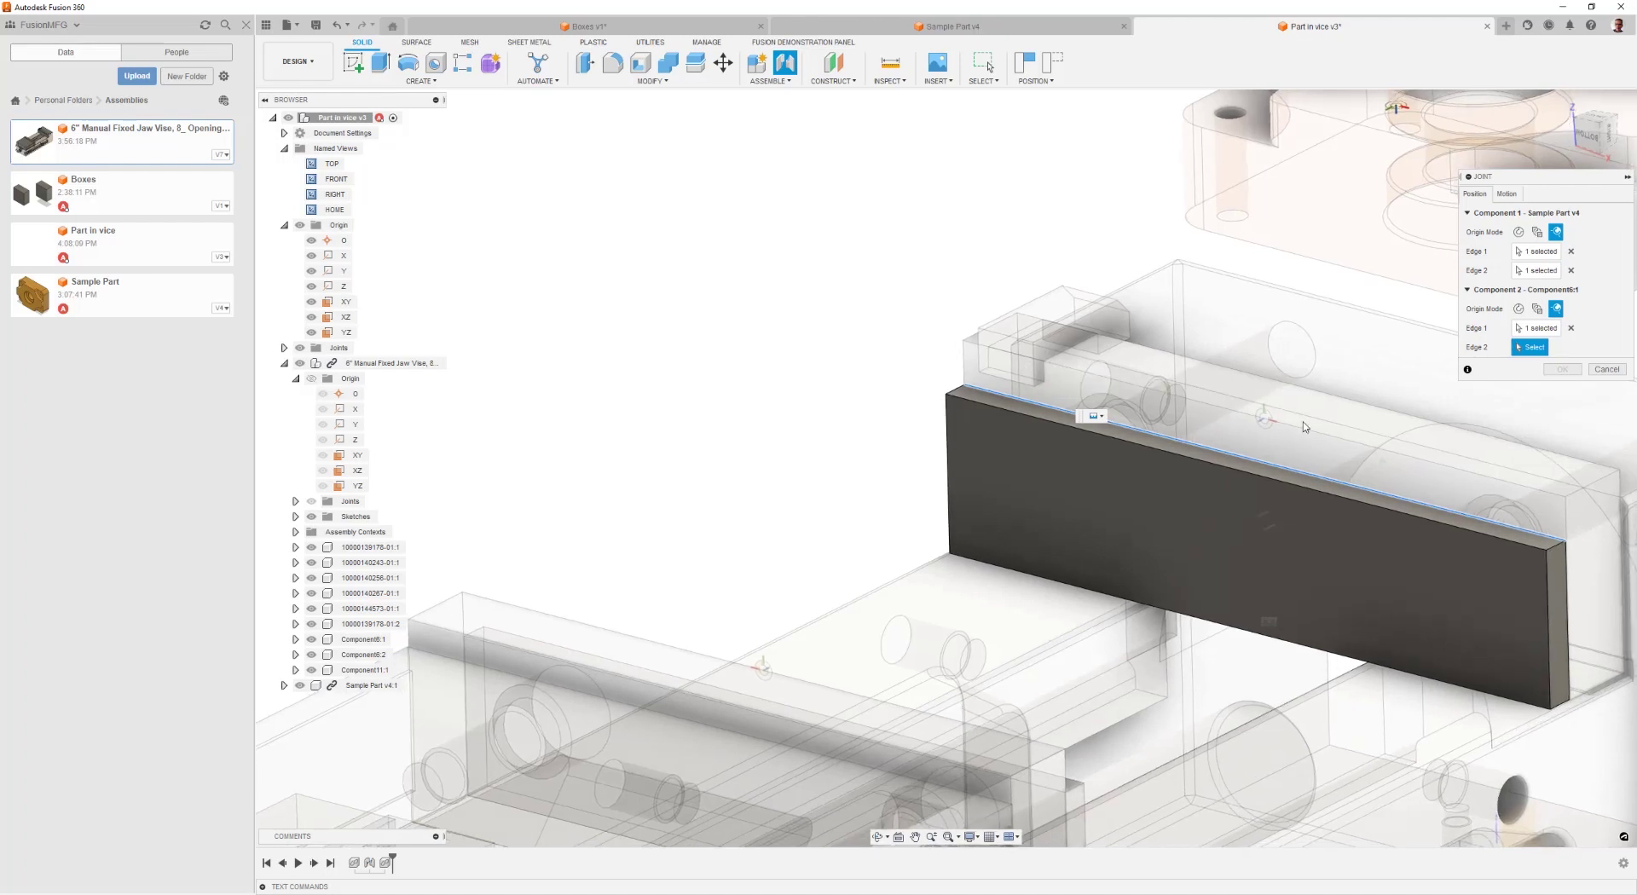
Cancel the unfinished joint and pin Point Through Three Planes to the toolbar.
{"action": "left_click", "coordinate": [1597, 370]}
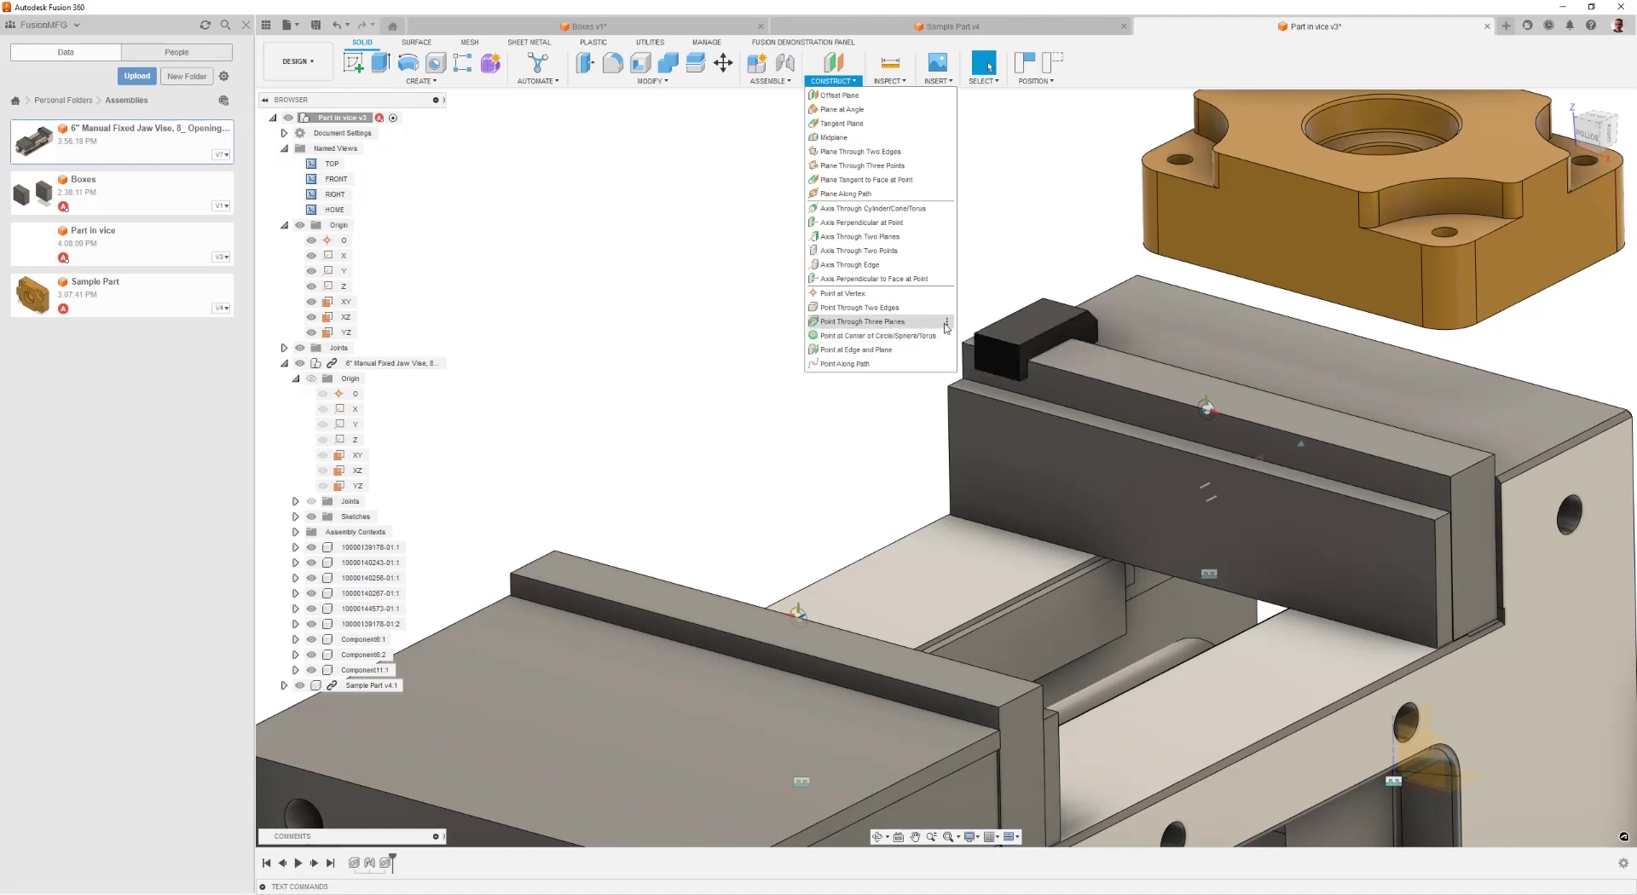
{"action": "left_click", "coordinate": [947, 322]}
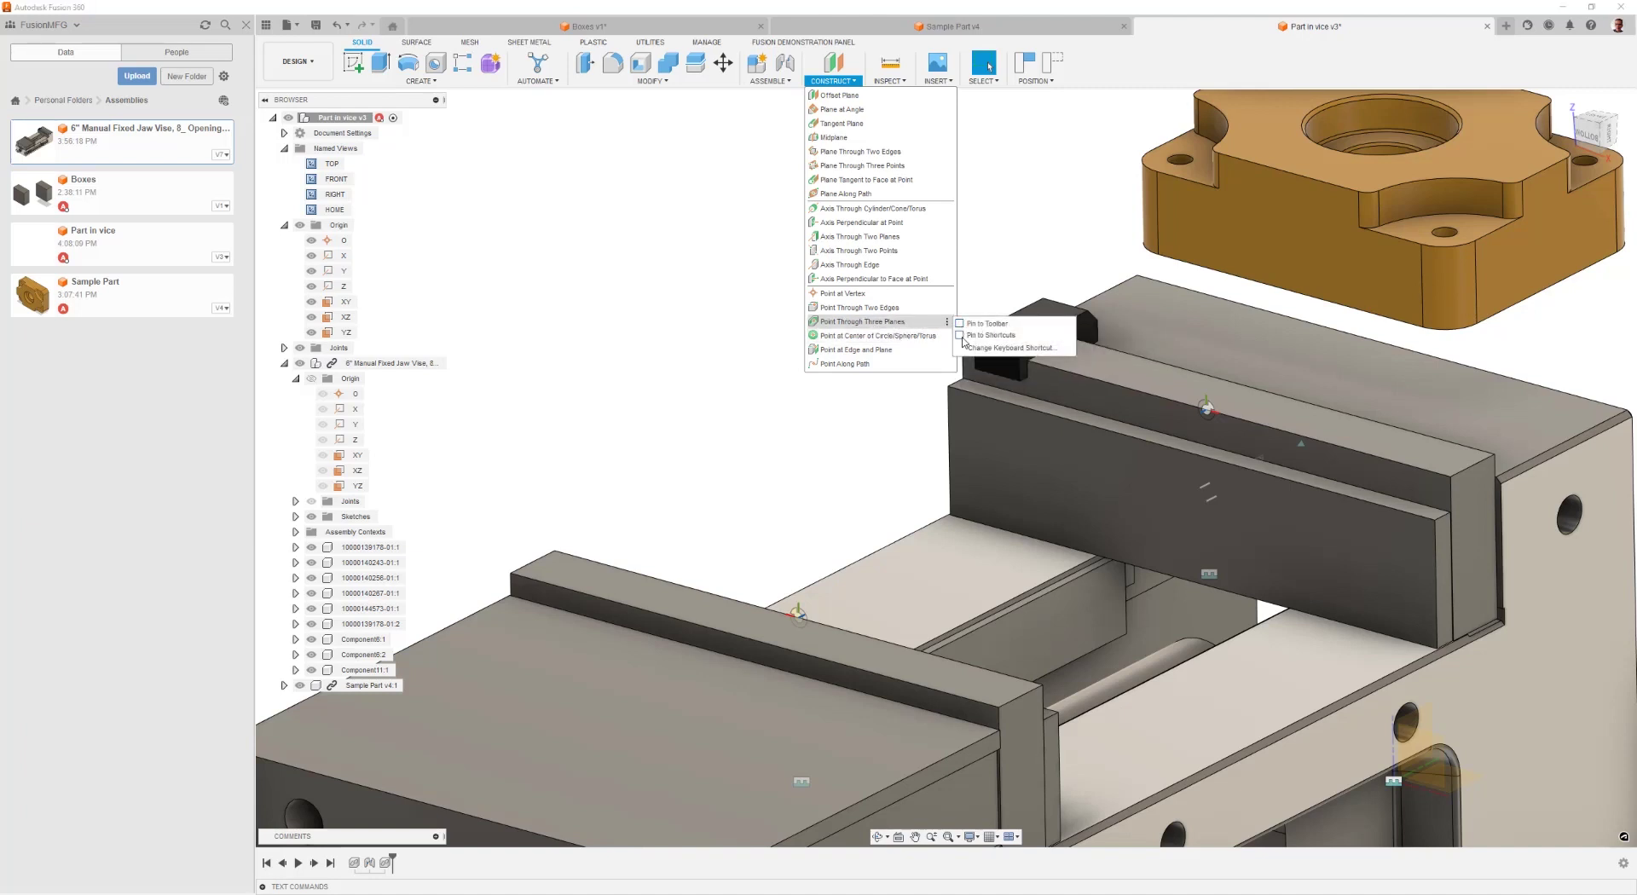
{"action": "left_click", "coordinate": [964, 324]}
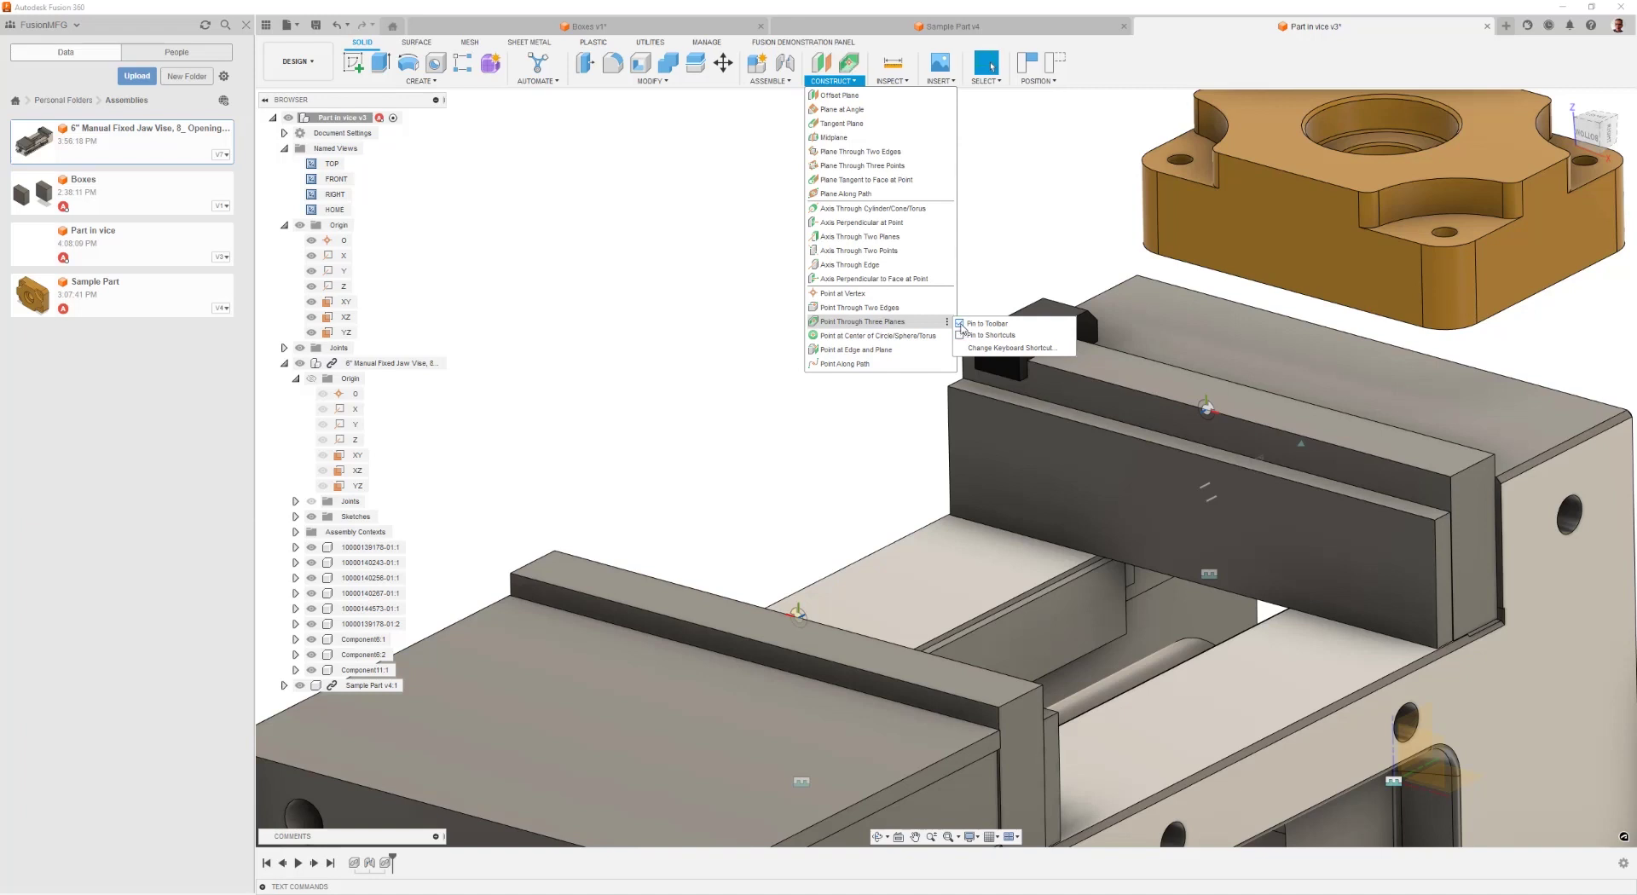
Start Point Through Three Planes and revert the moved jaw to its earlier position.
{"action": "middle_click_drag", "start_coordinate": [988, 180], "coordinate": [933, 199], "text": "shift"}
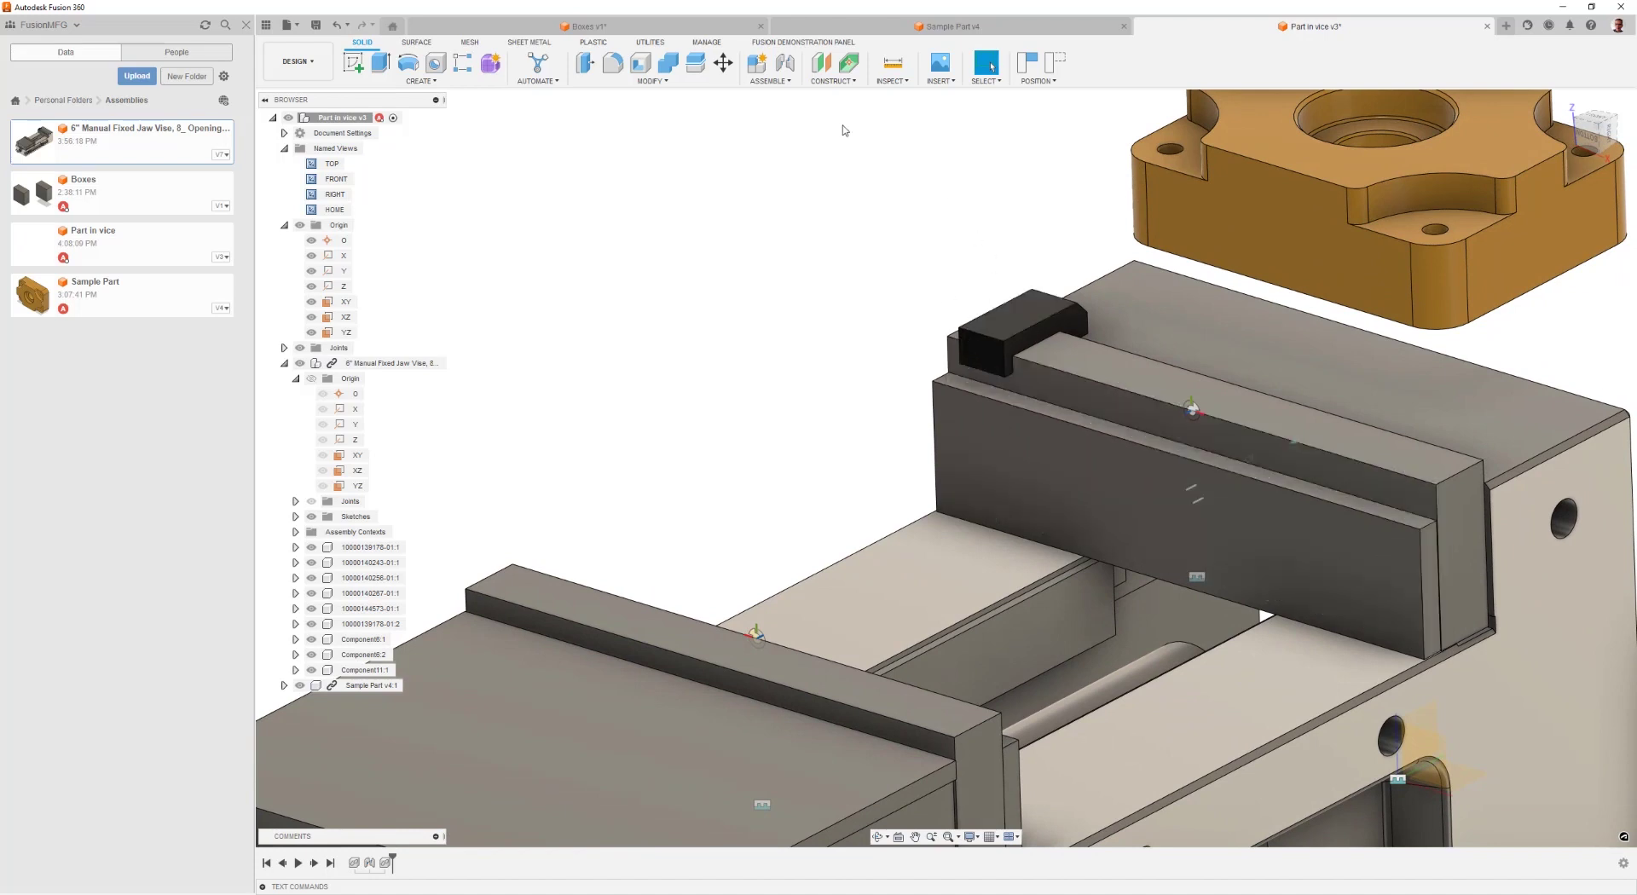
{"action": "left_click", "coordinate": [848, 67]}
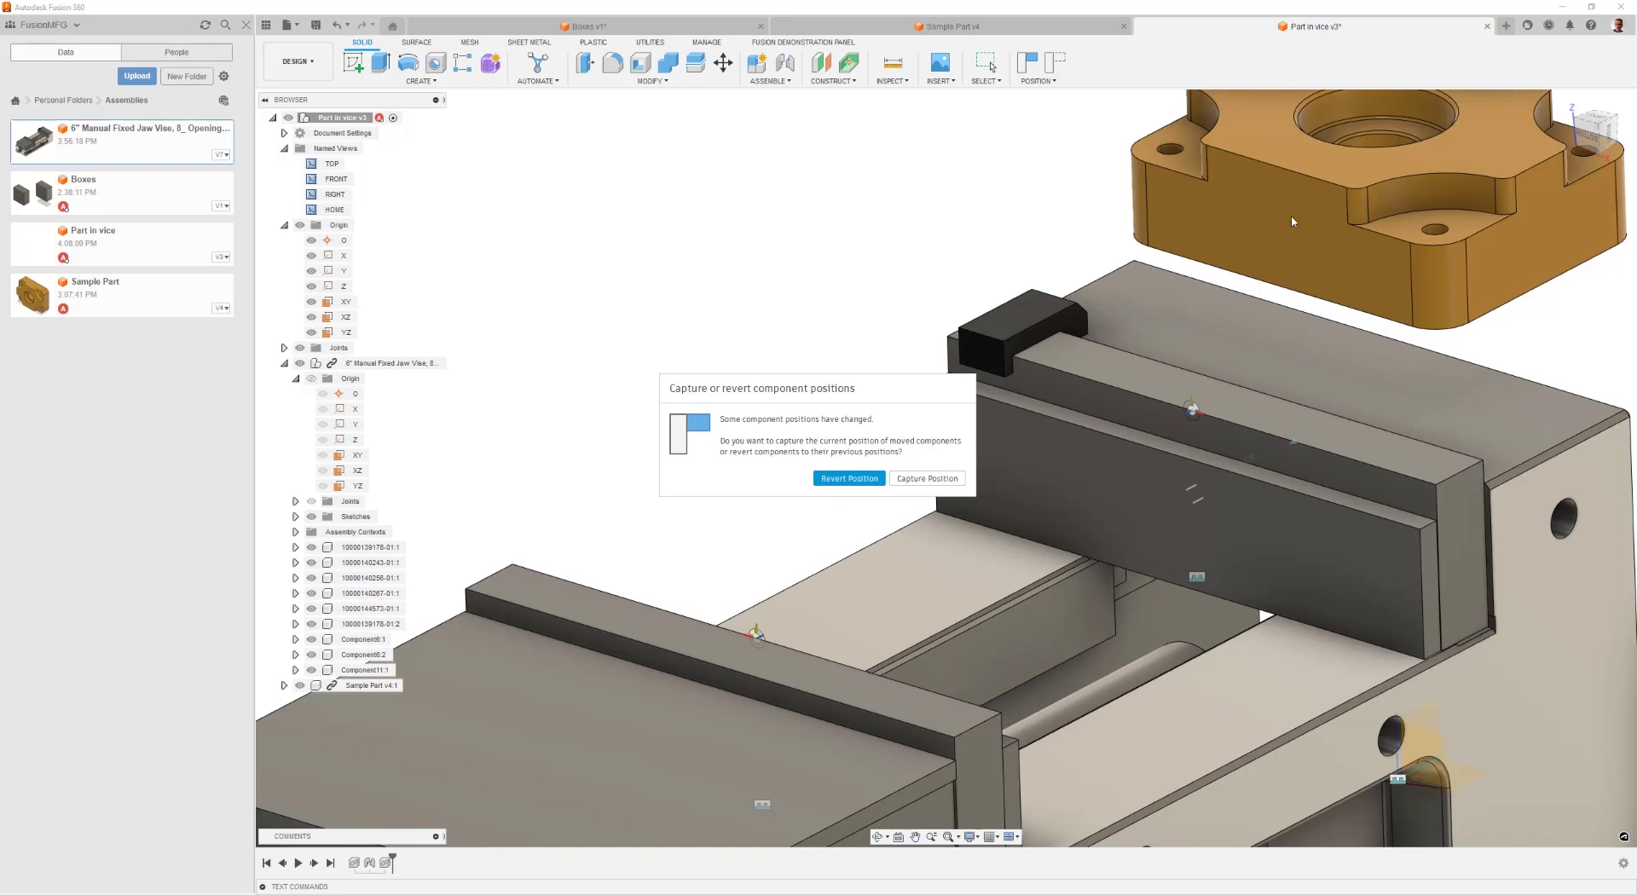
{"action": "left_click", "coordinate": [833, 479]}
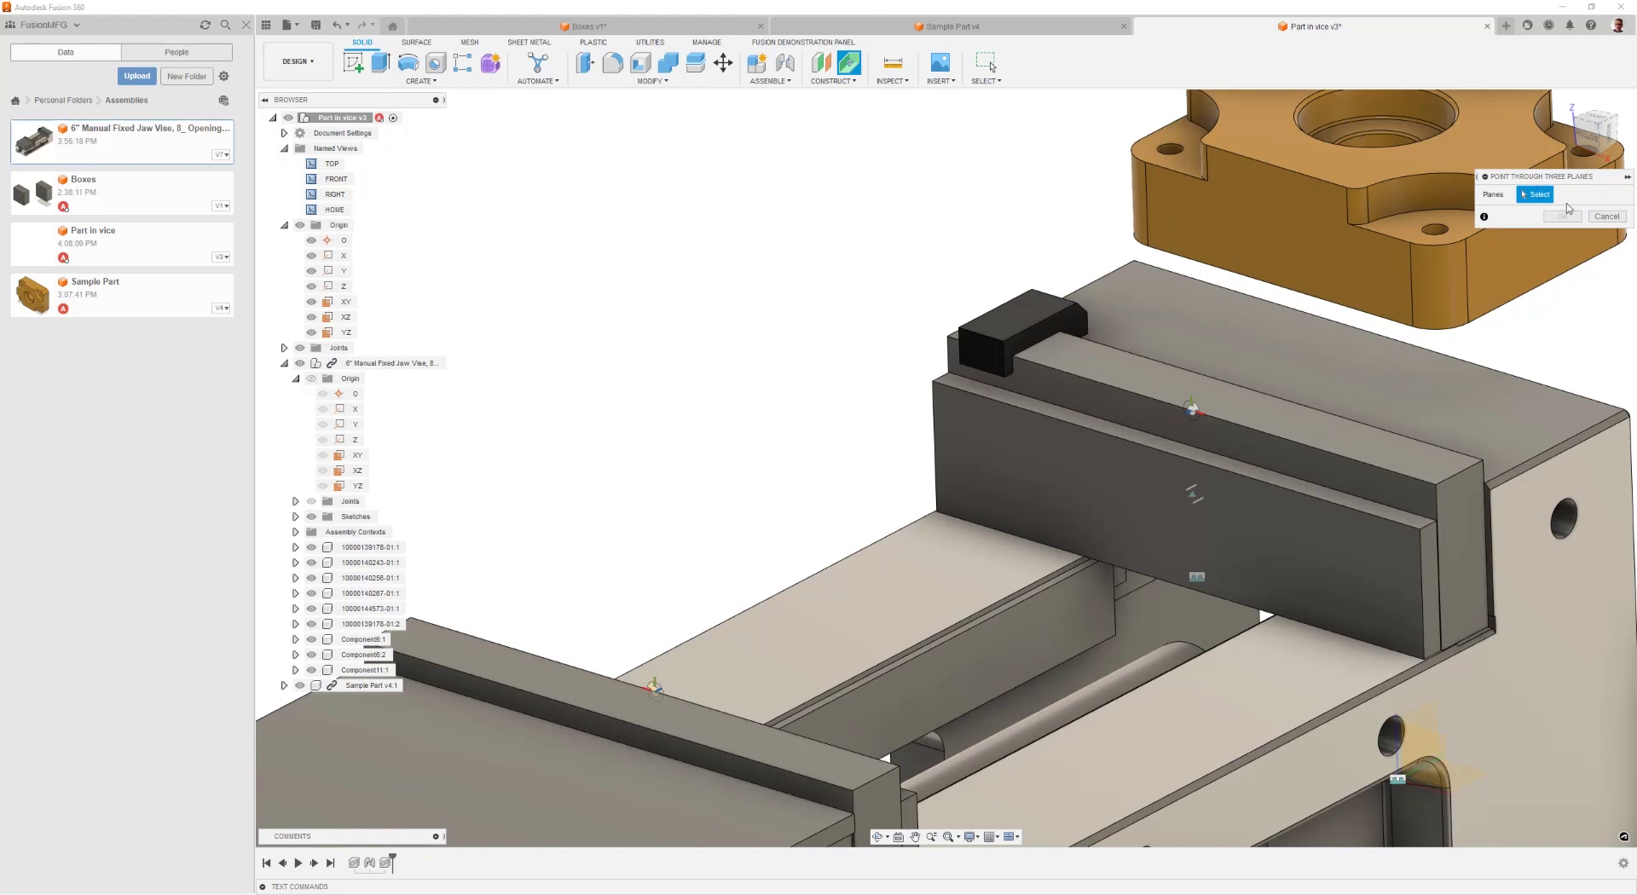
Create a construction point from the jaw's front face, narrow top strip and L-shaped end face.
{"action": "scroll", "coordinate": [1034, 386], "scroll_direction": "up", "scroll_amount": 4}
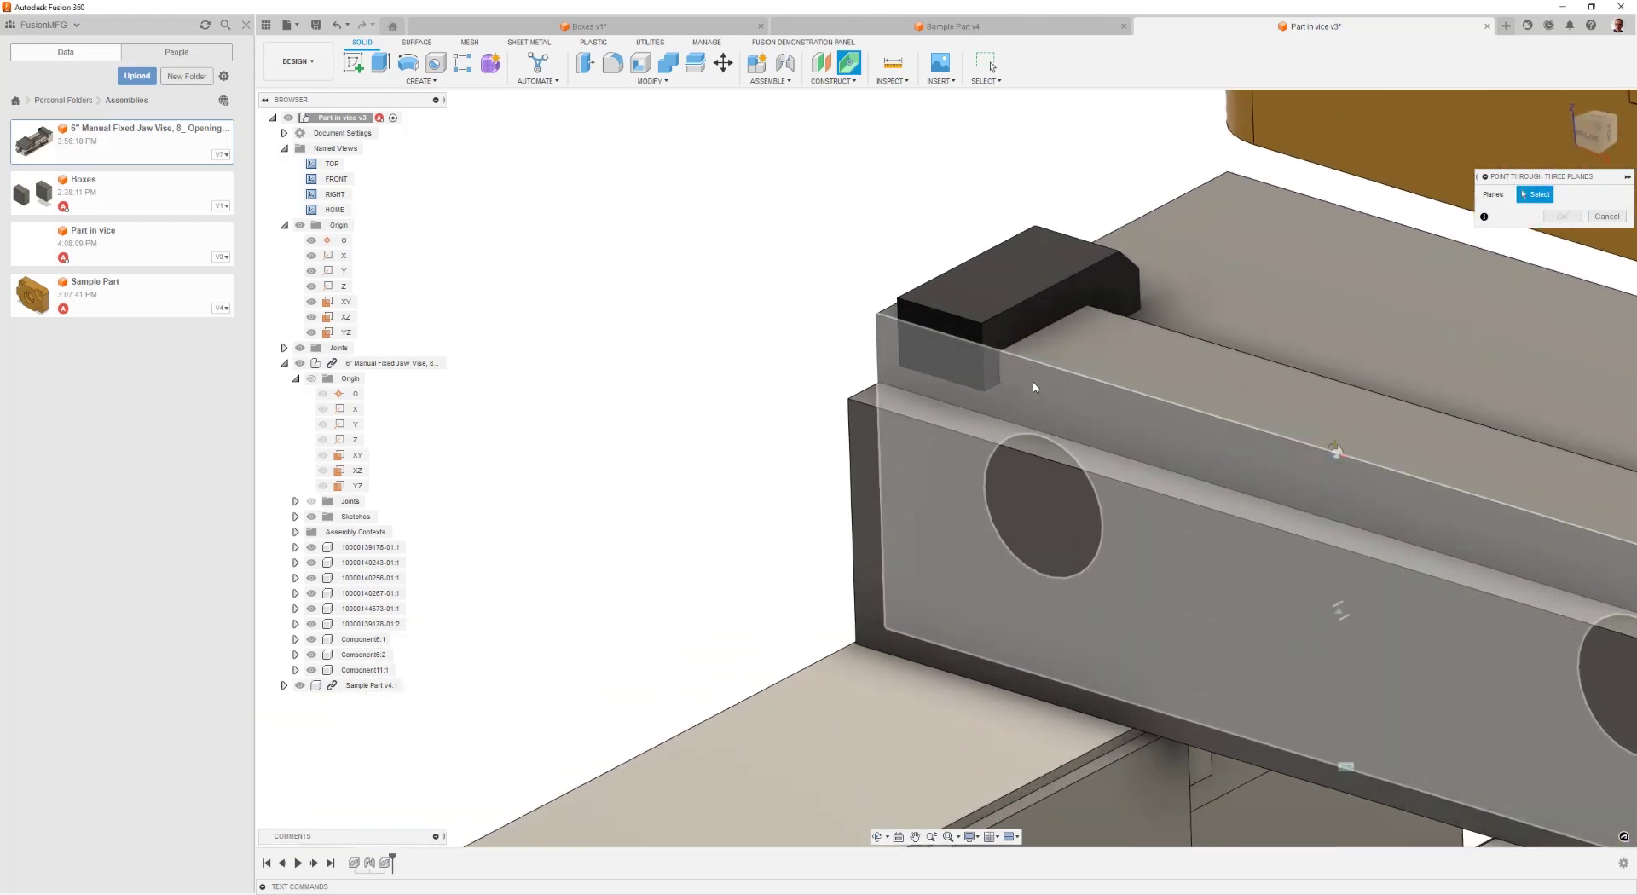
{"action": "left_click", "coordinate": [1028, 389]}
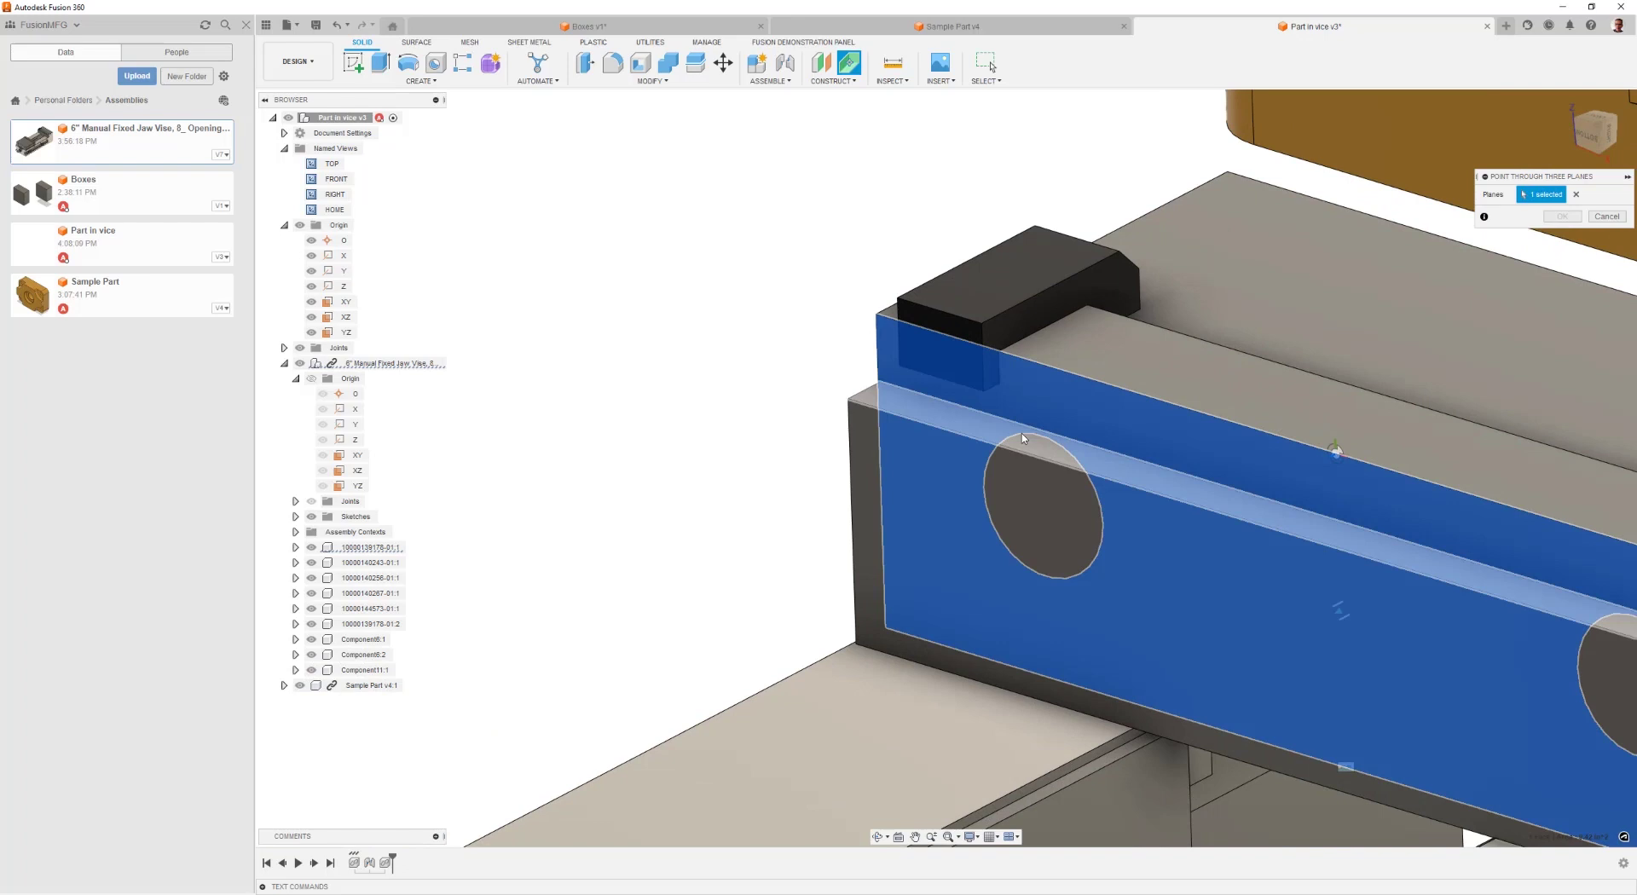
{"action": "left_click", "coordinate": [1035, 450]}
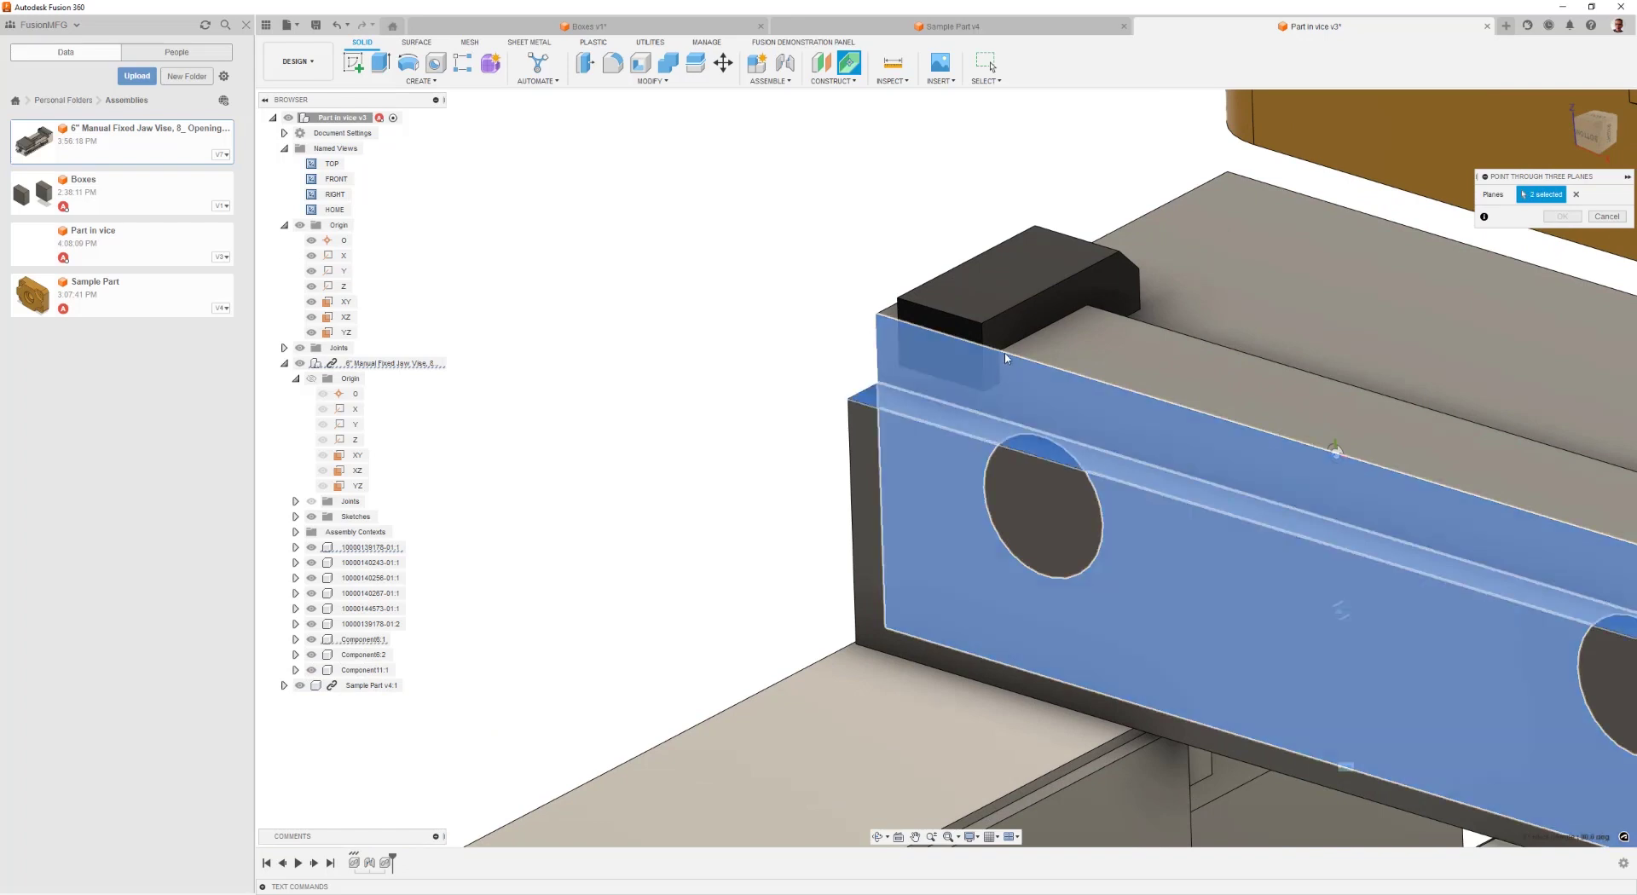
{"action": "left_click", "coordinate": [998, 341]}
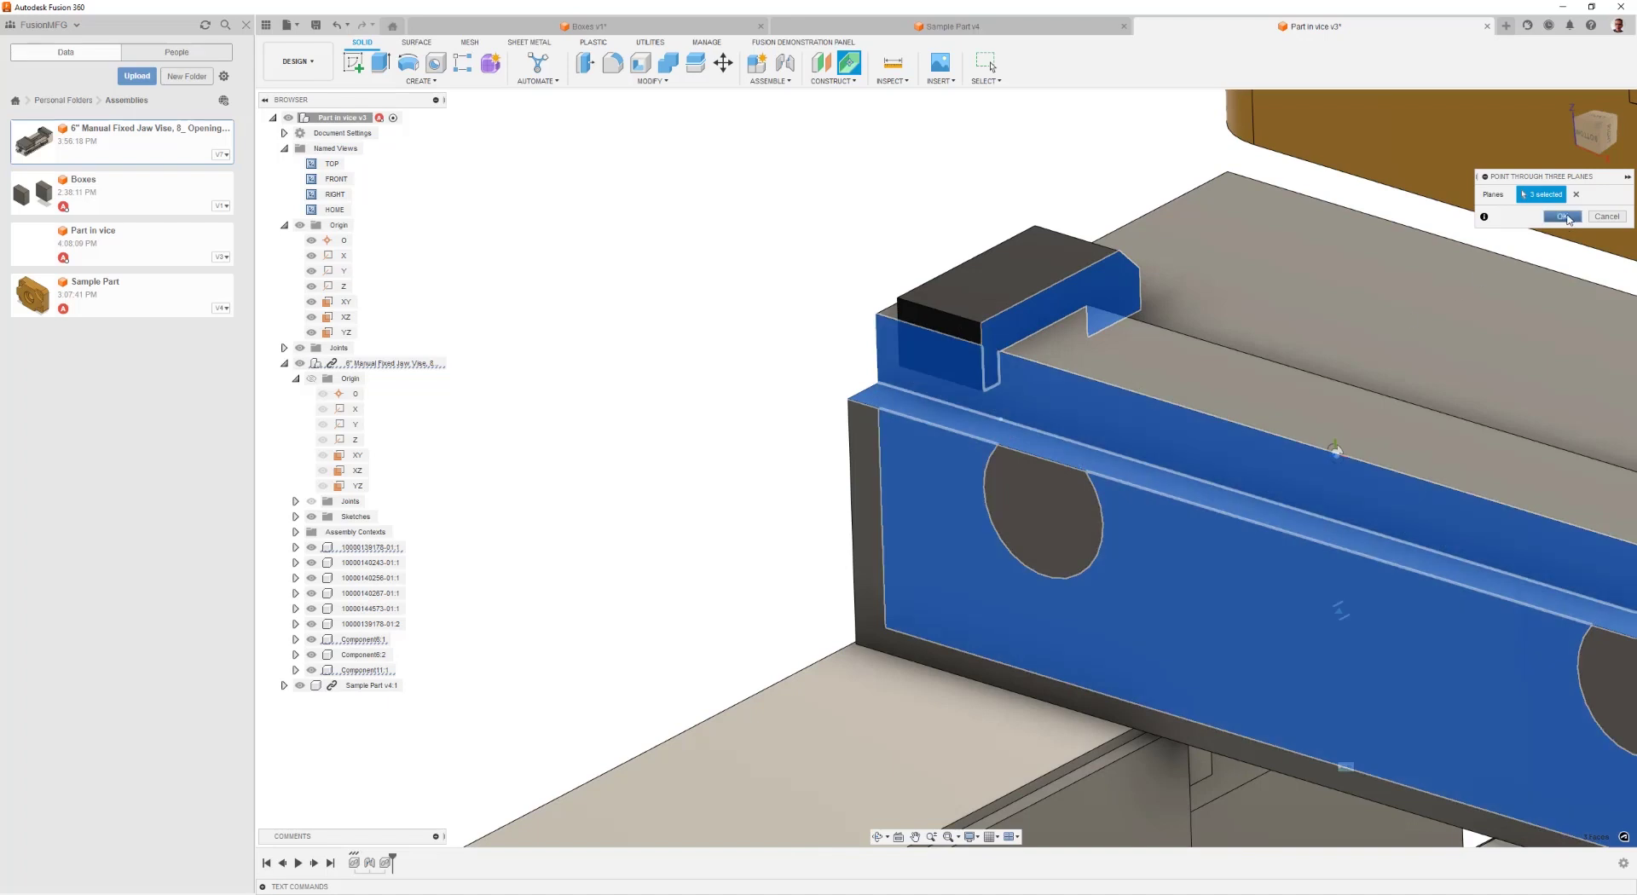
{"action": "left_click", "coordinate": [1565, 217]}
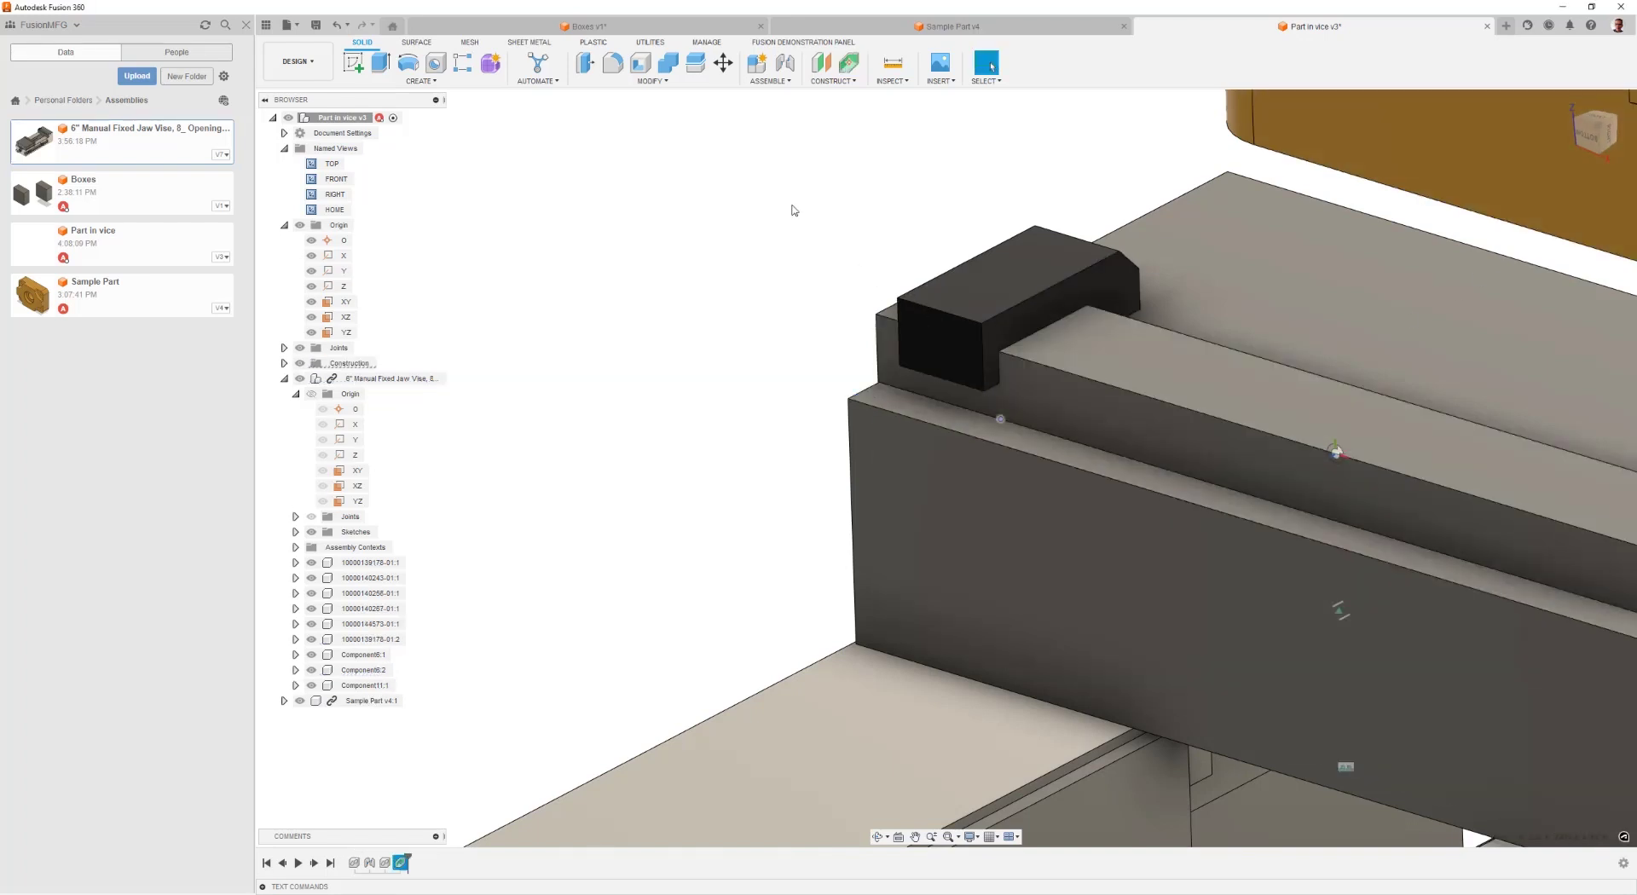
Joint the Sample Part, origin between two of its edges, to the construction point on the jaw.
{"action": "middle_click_drag", "start_coordinate": [793, 209], "coordinate": [904, 239], "text": "shift"}
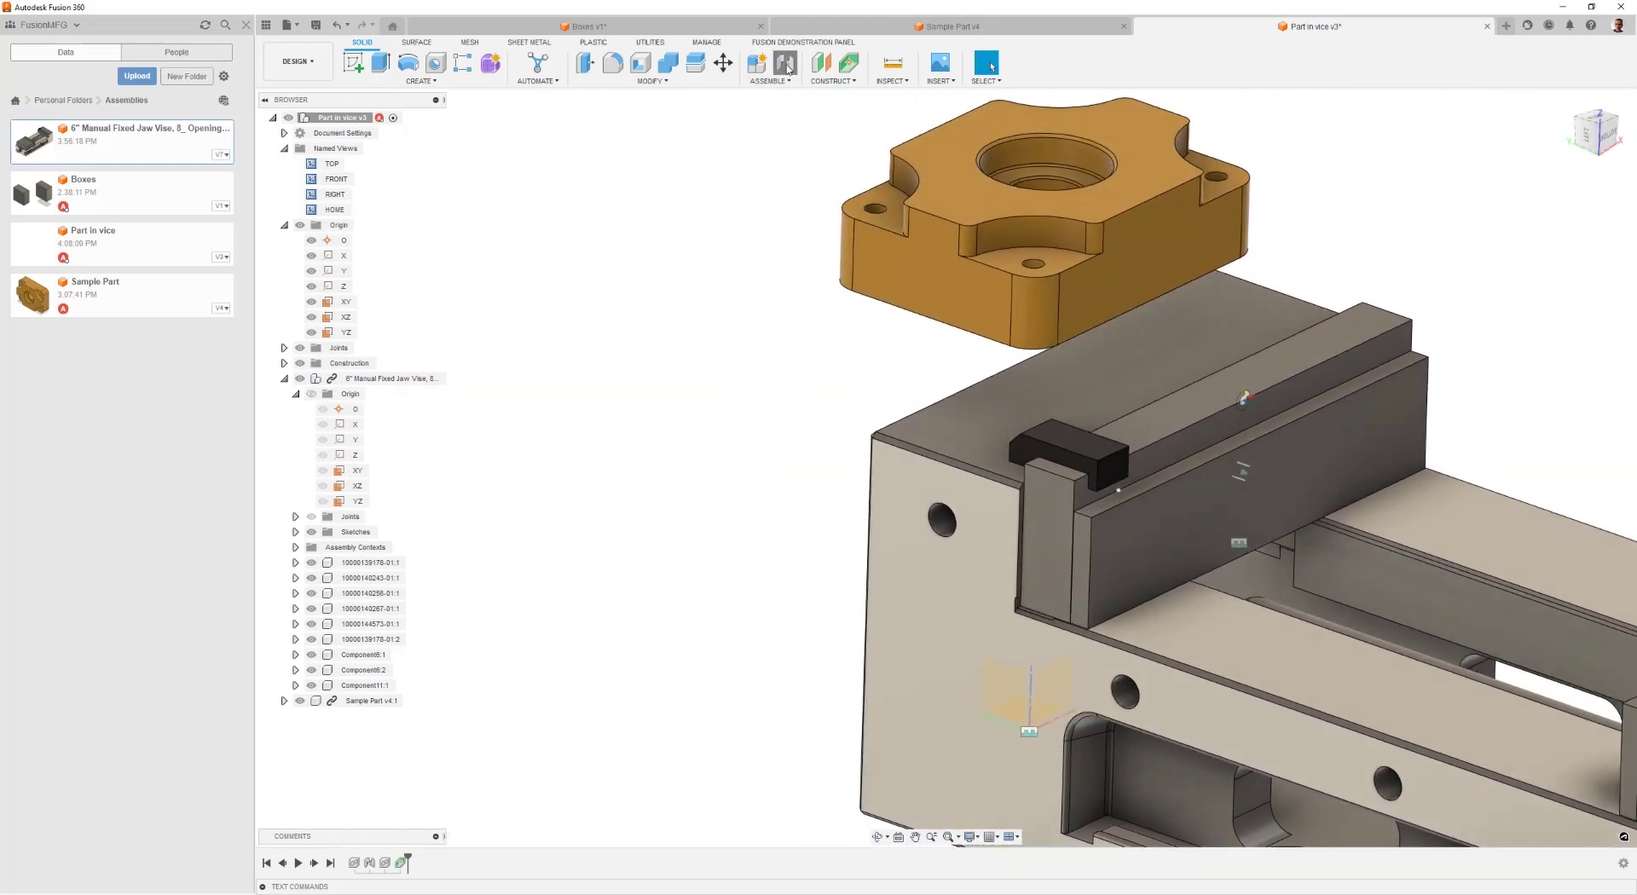
{"action": "left_click", "coordinate": [786, 64]}
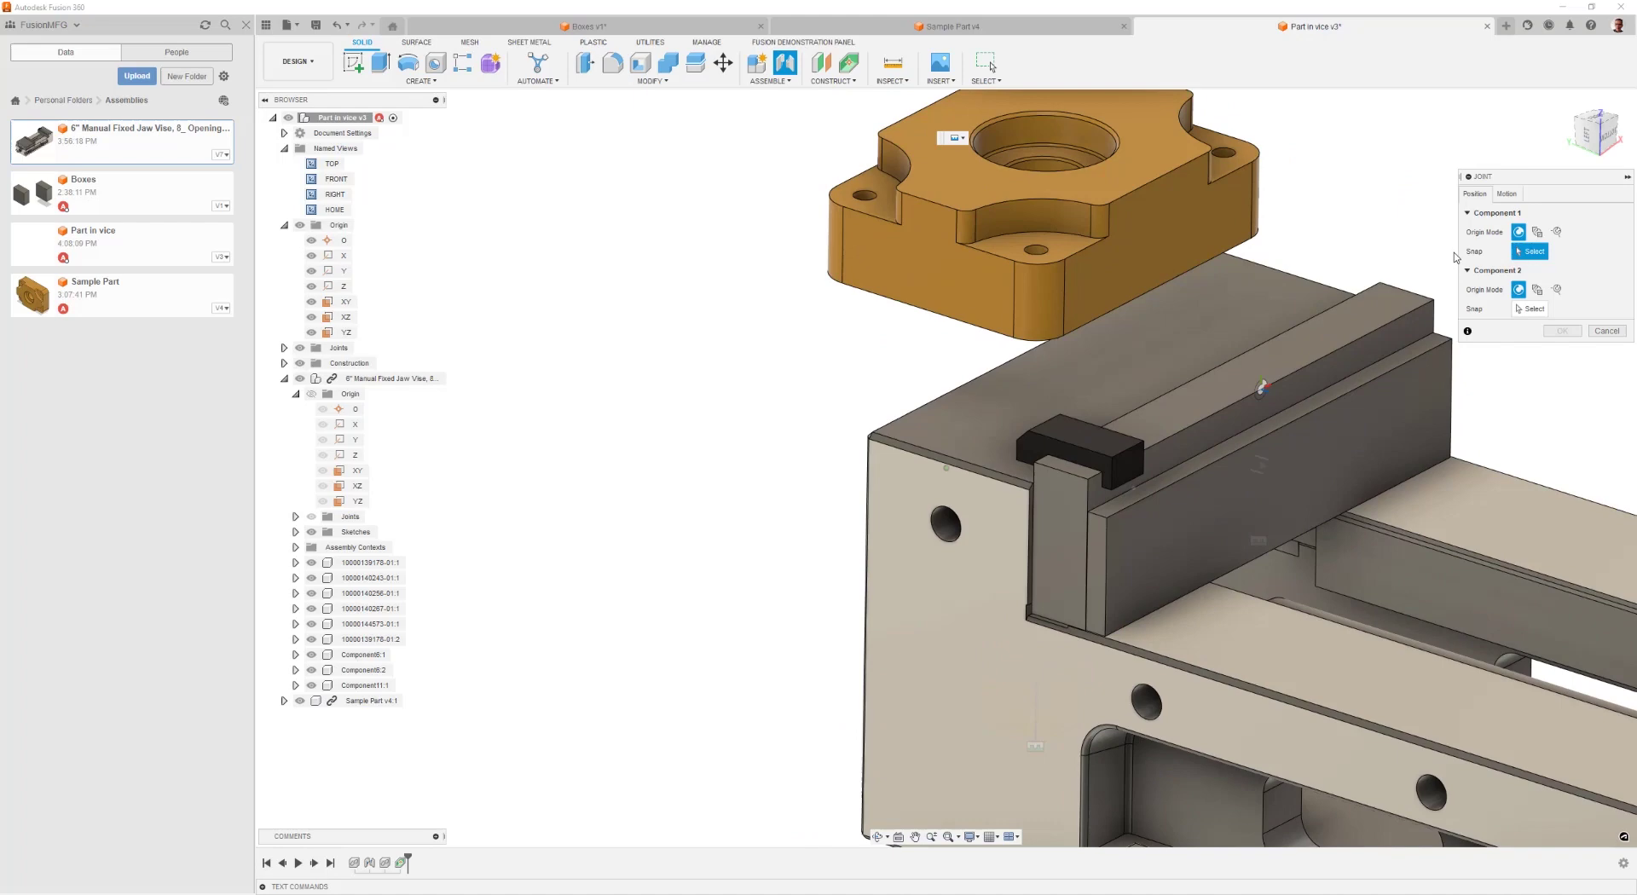
{"action": "left_click", "coordinate": [1556, 232]}
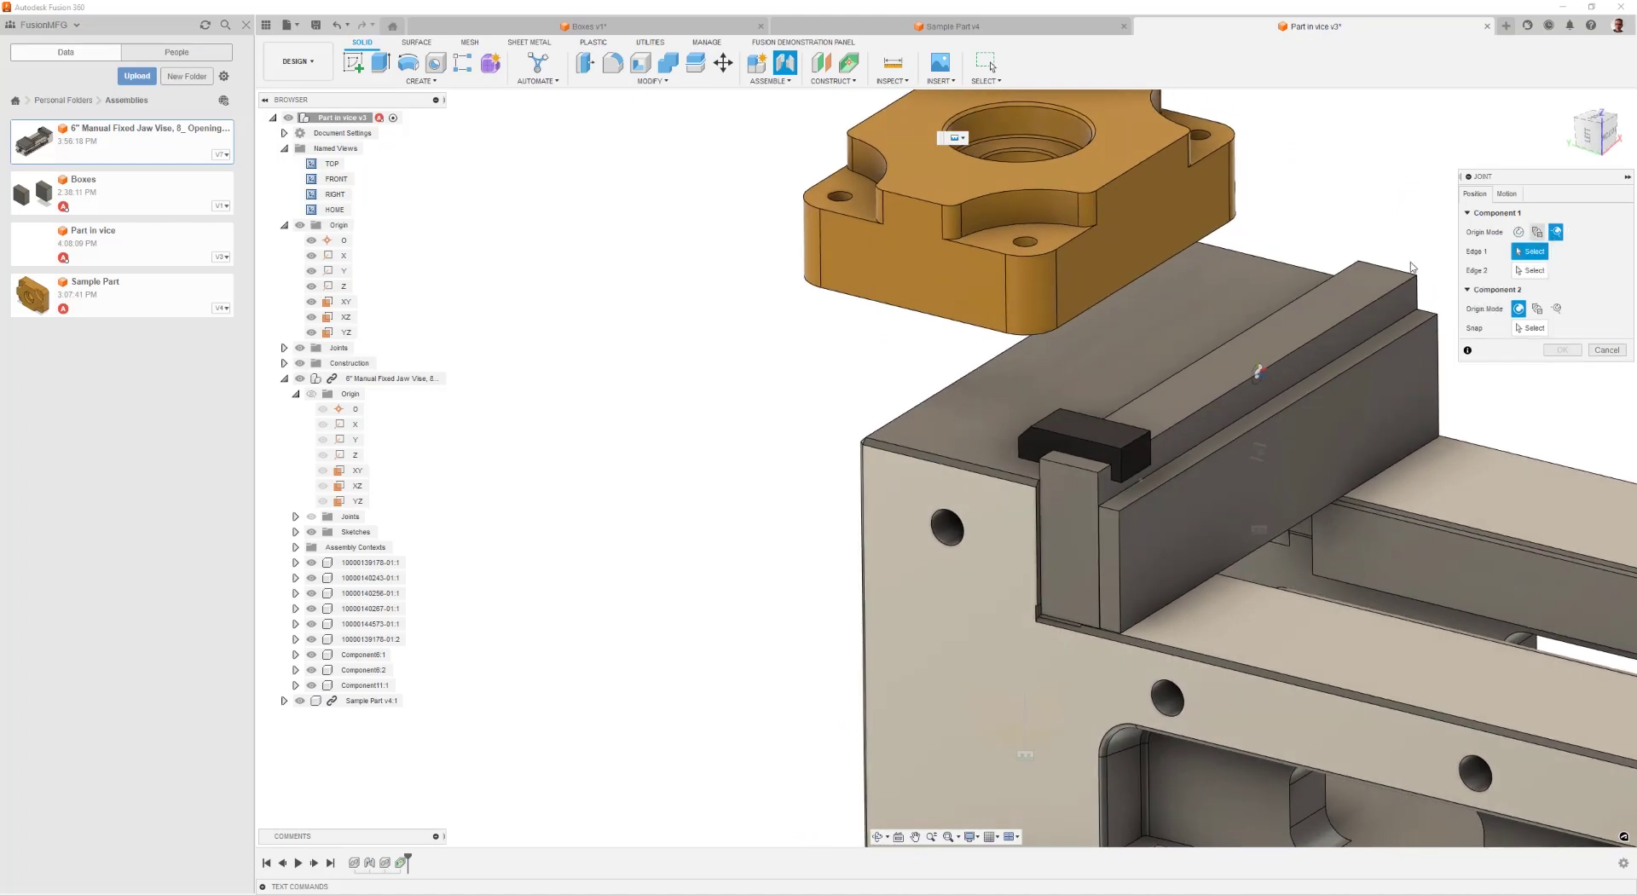
{"action": "left_click", "coordinate": [938, 310]}
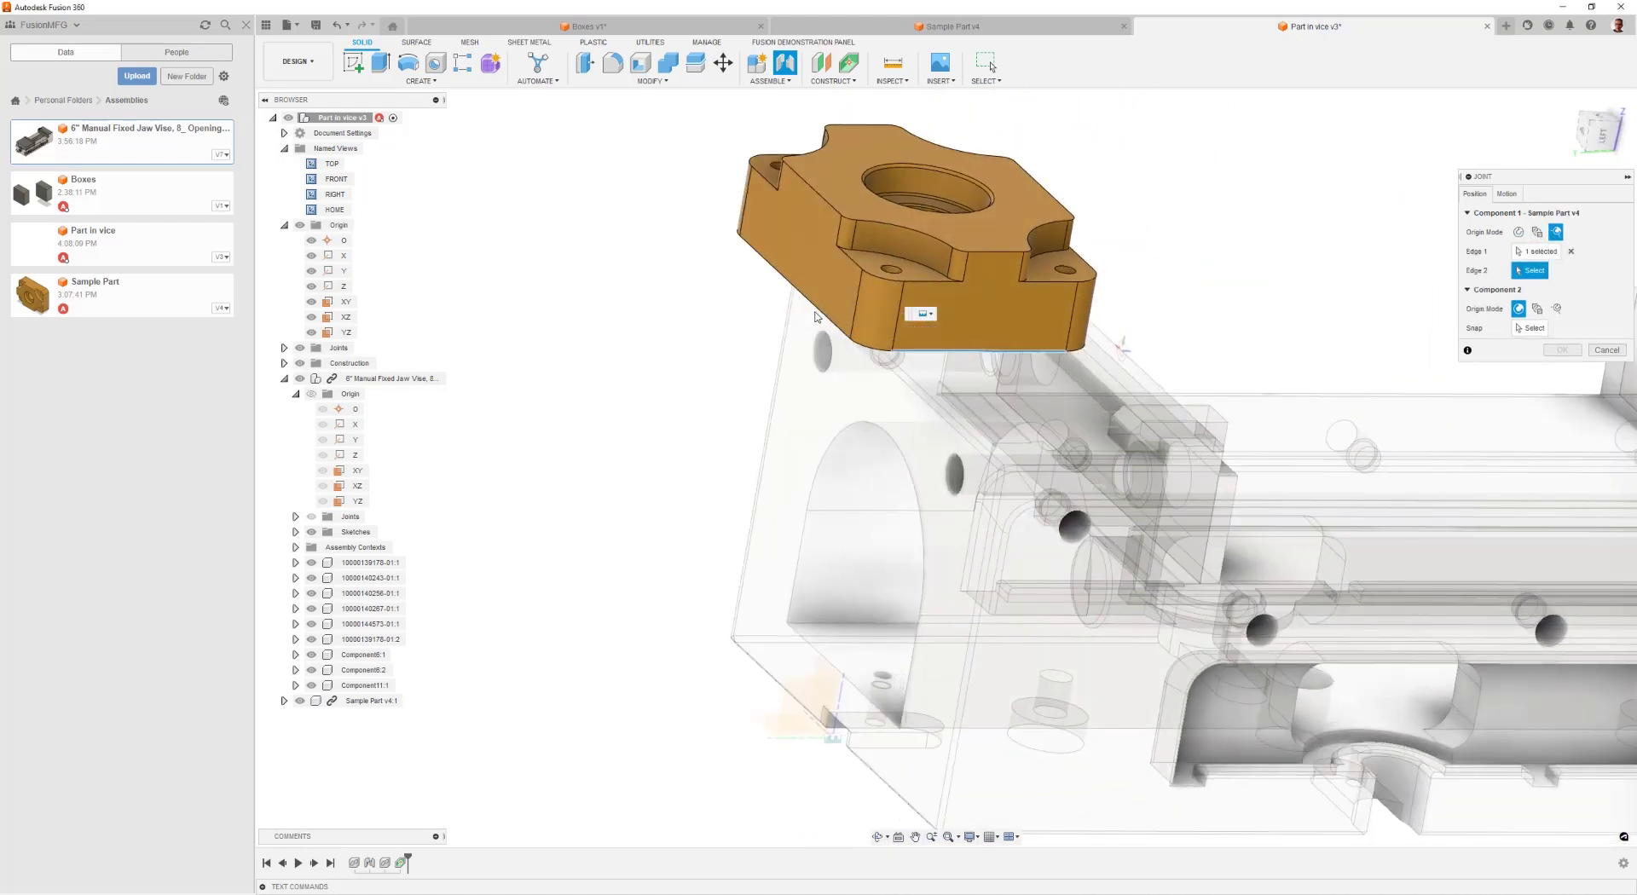
{"action": "left_click", "coordinate": [814, 317]}
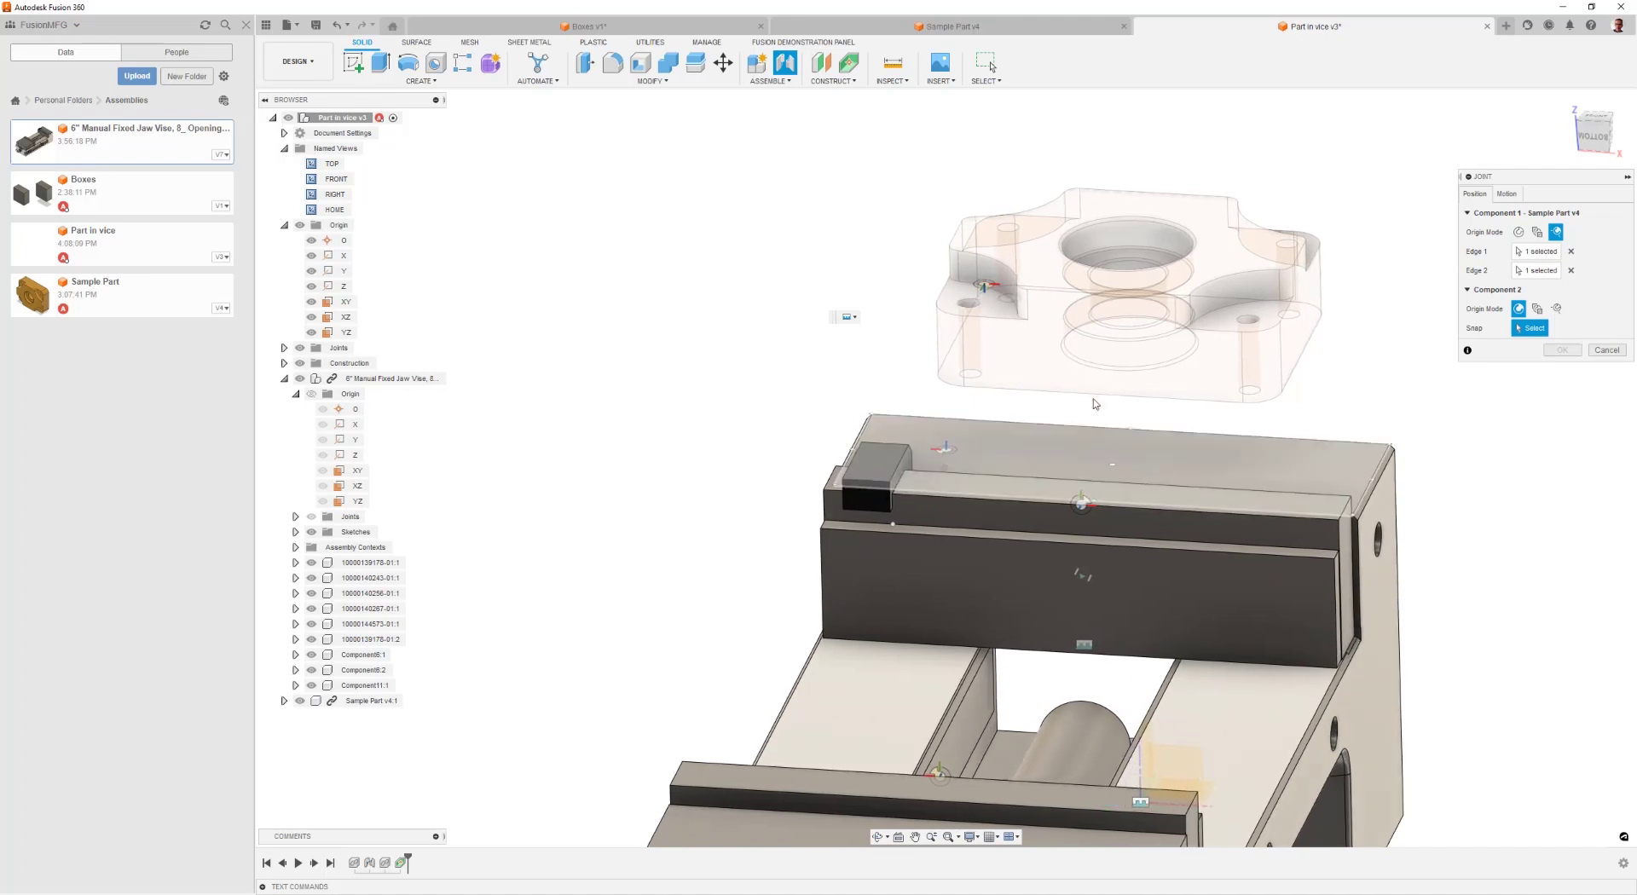
{"action": "left_click", "coordinate": [893, 526]}
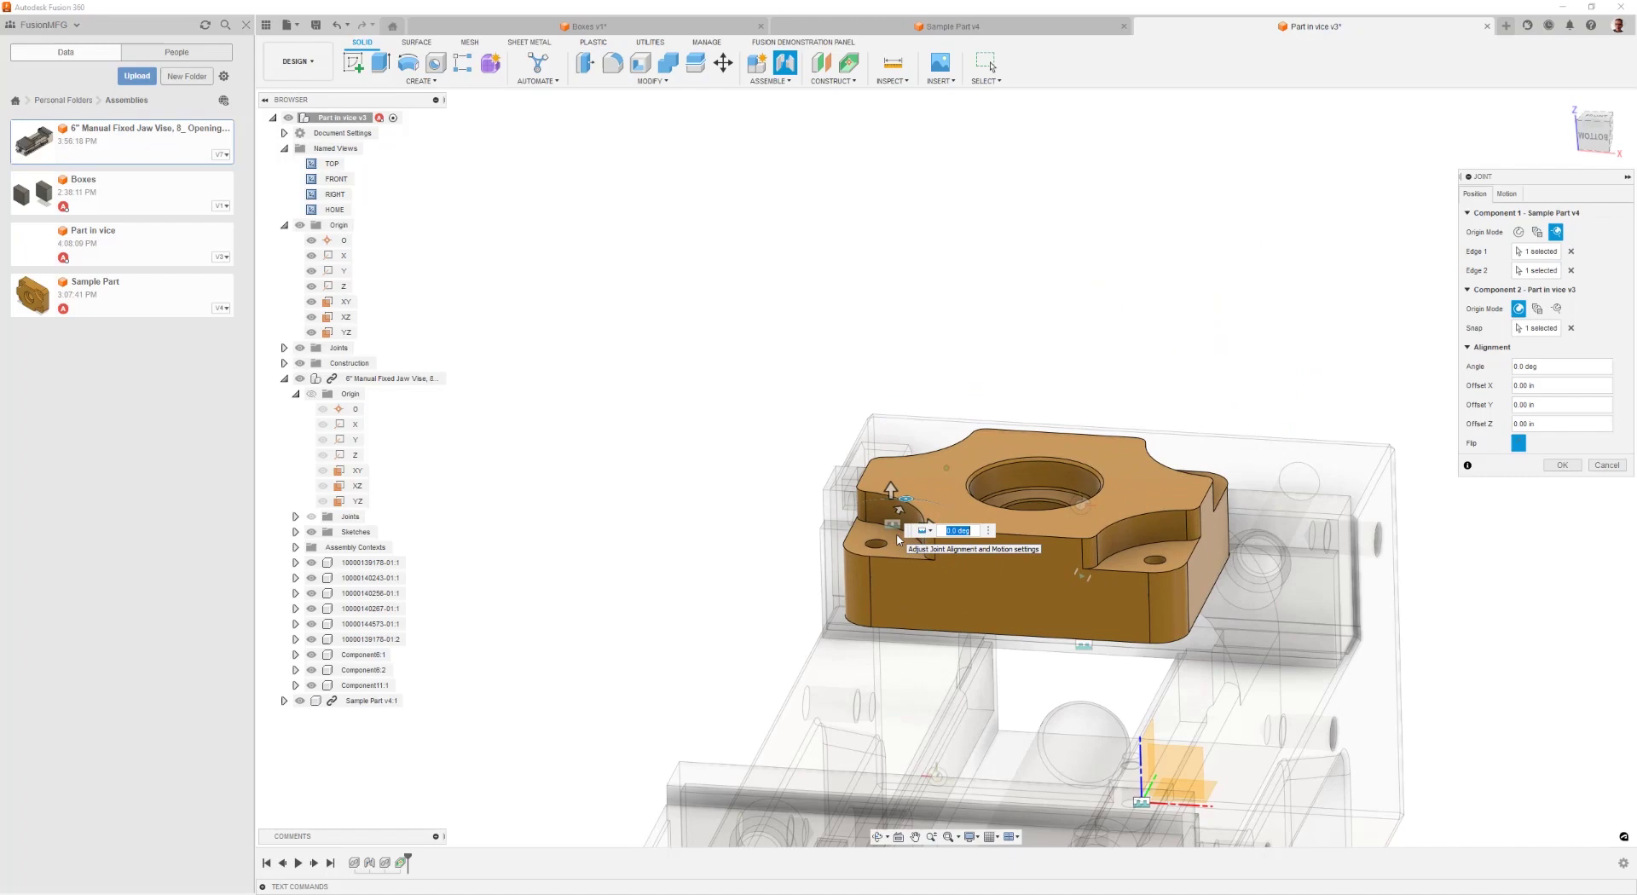
{"action": "left_click", "coordinate": [1560, 464]}
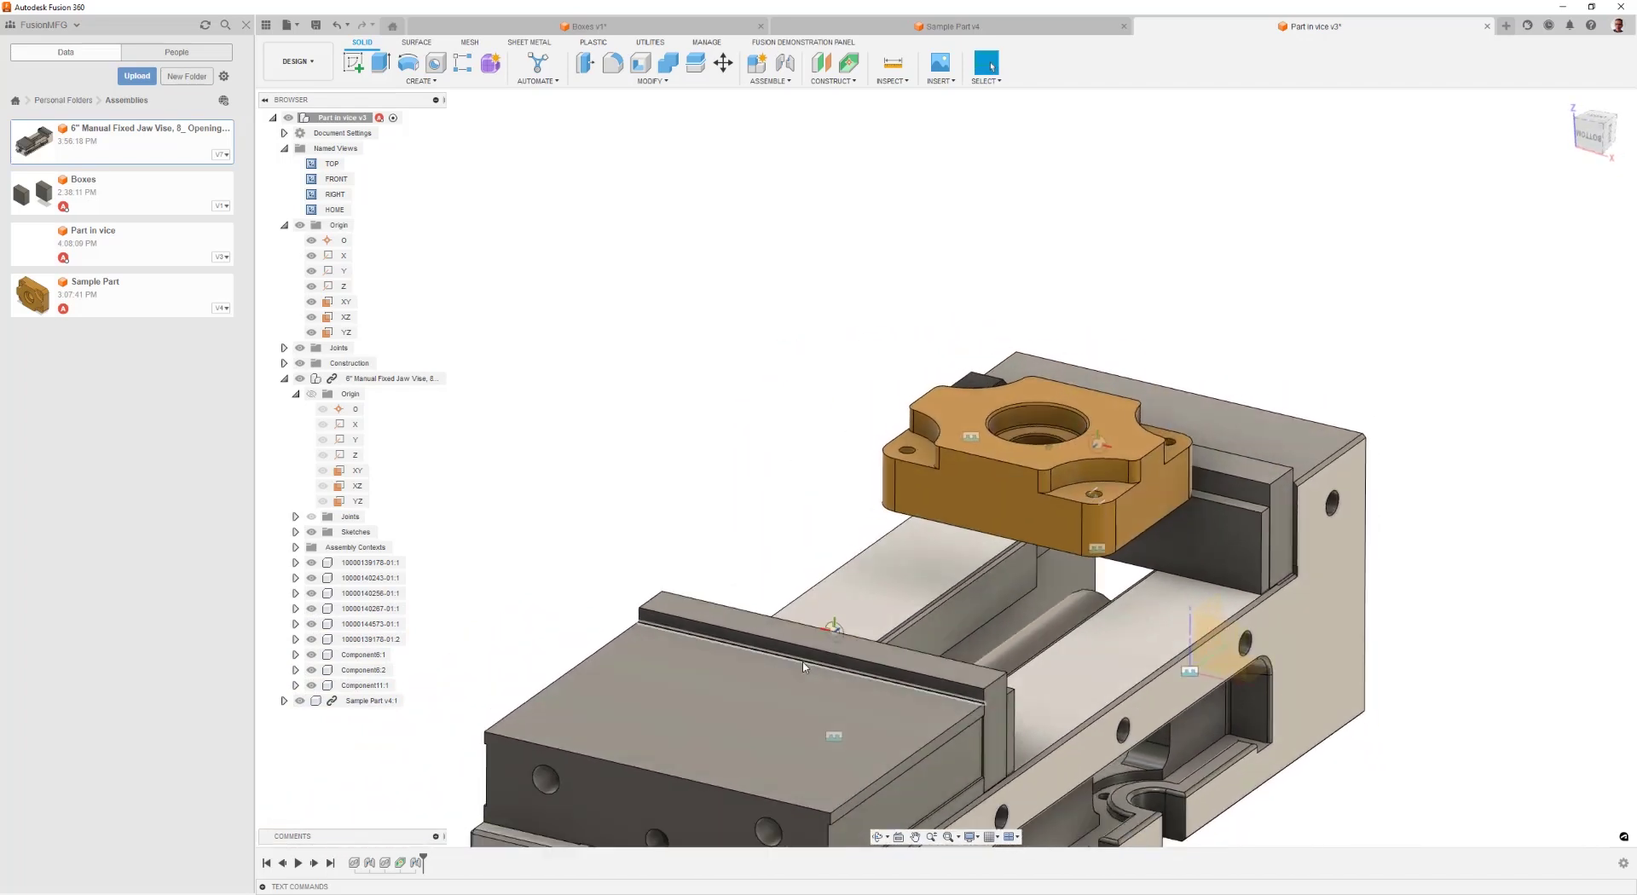
Slide the moving jaw toward the part and add a Planar joint linking the part face to the jaw plate.
{"action": "left_click_drag", "start_coordinate": [803, 666], "coordinate": [925, 595]}
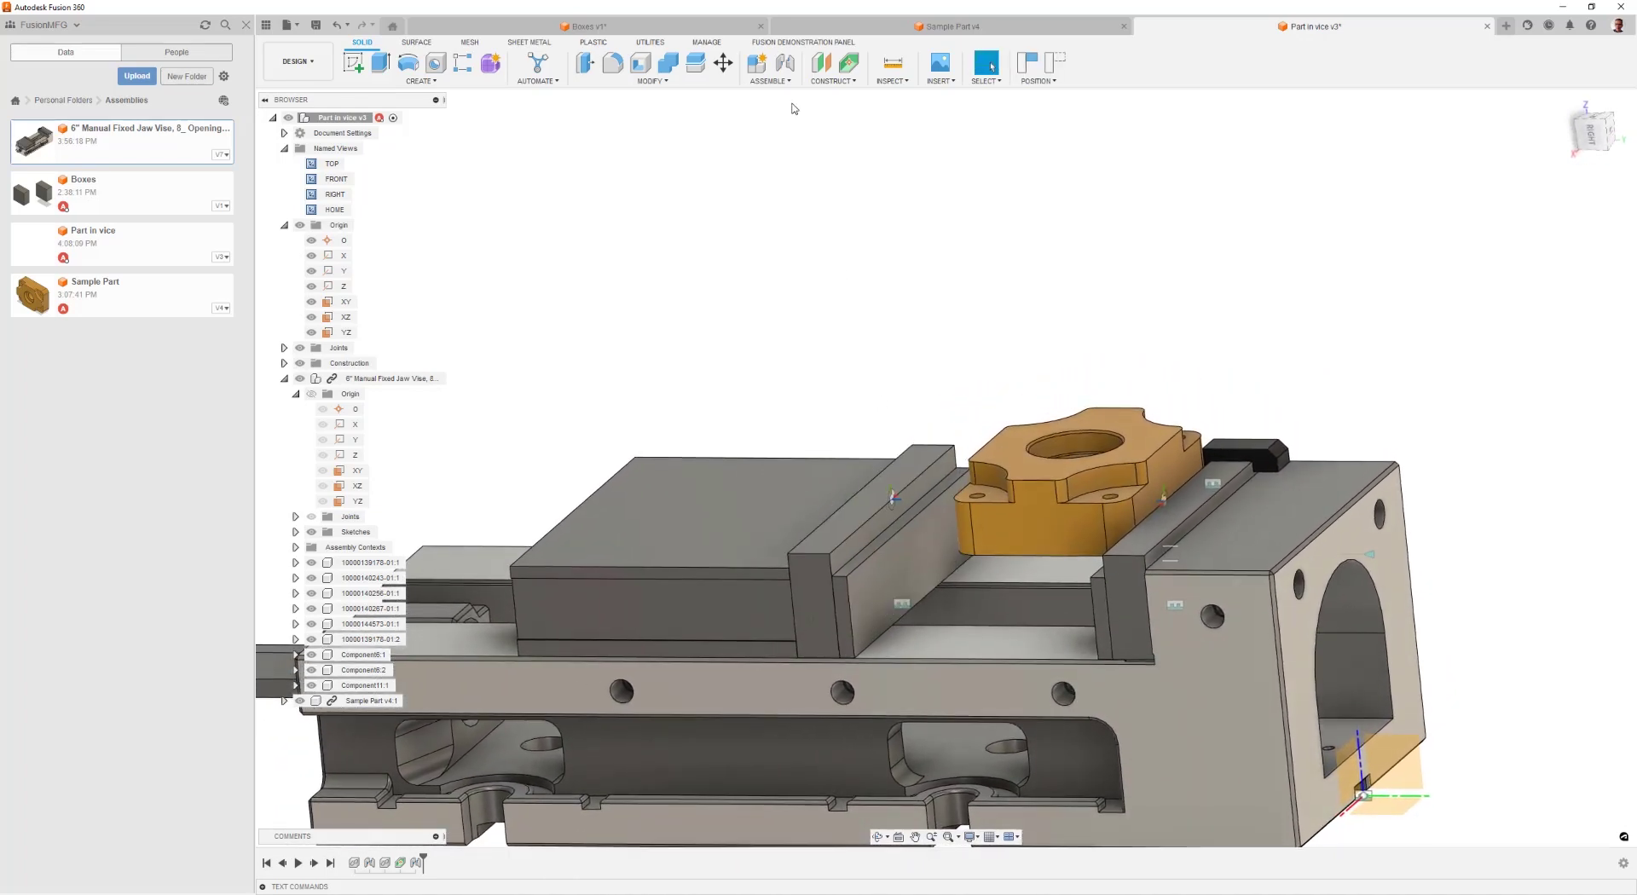
{"action": "left_click", "coordinate": [785, 65]}
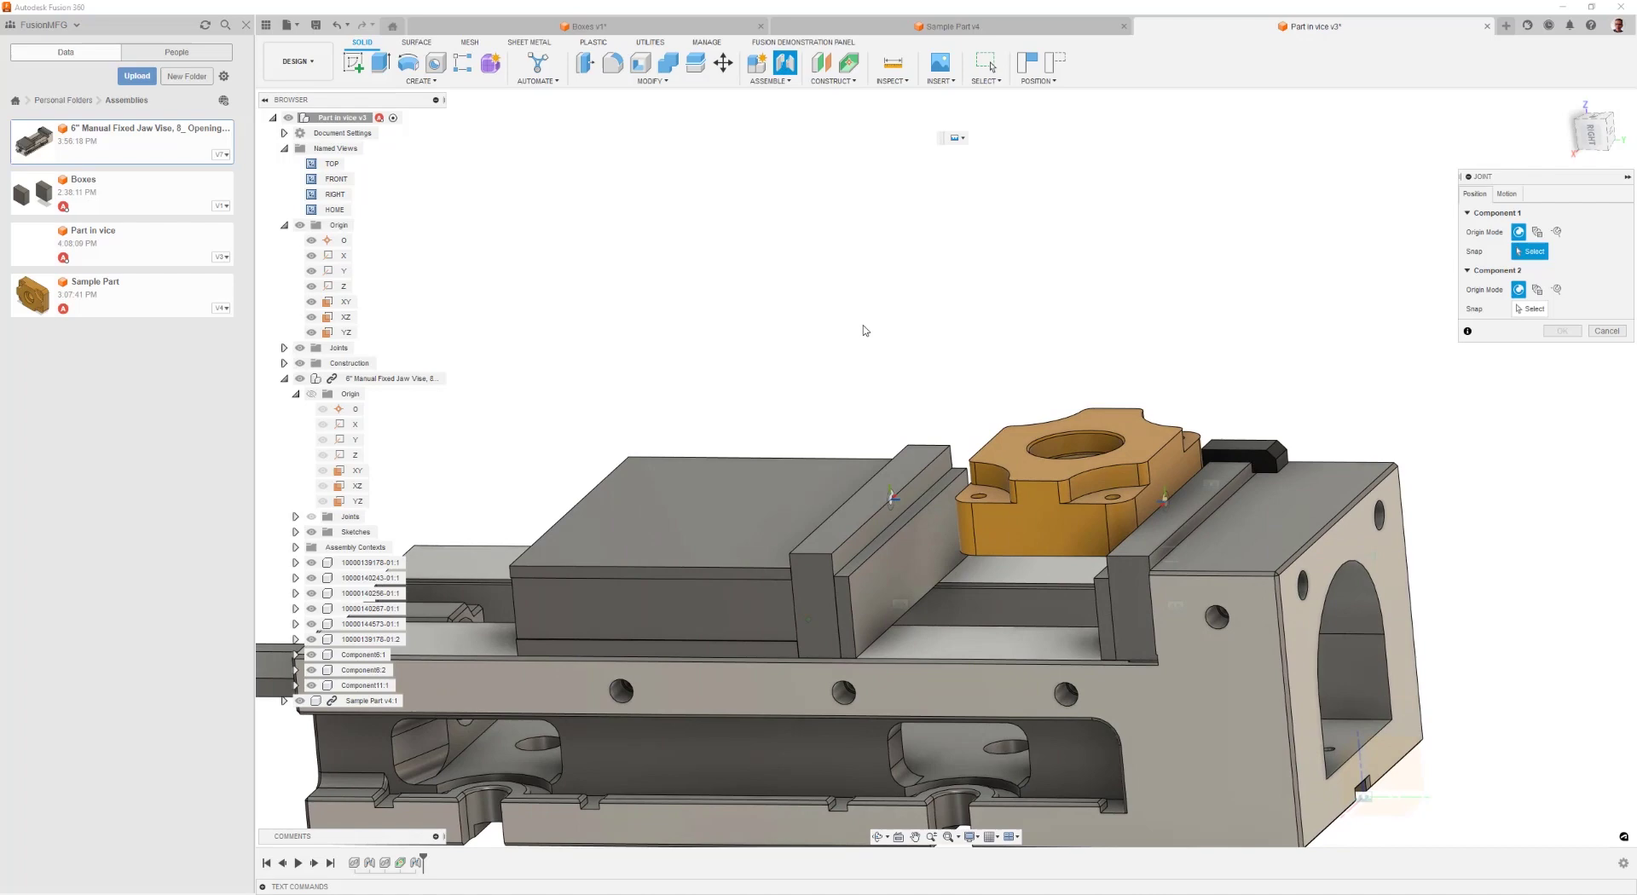
{"action": "left_click", "coordinate": [1001, 485]}
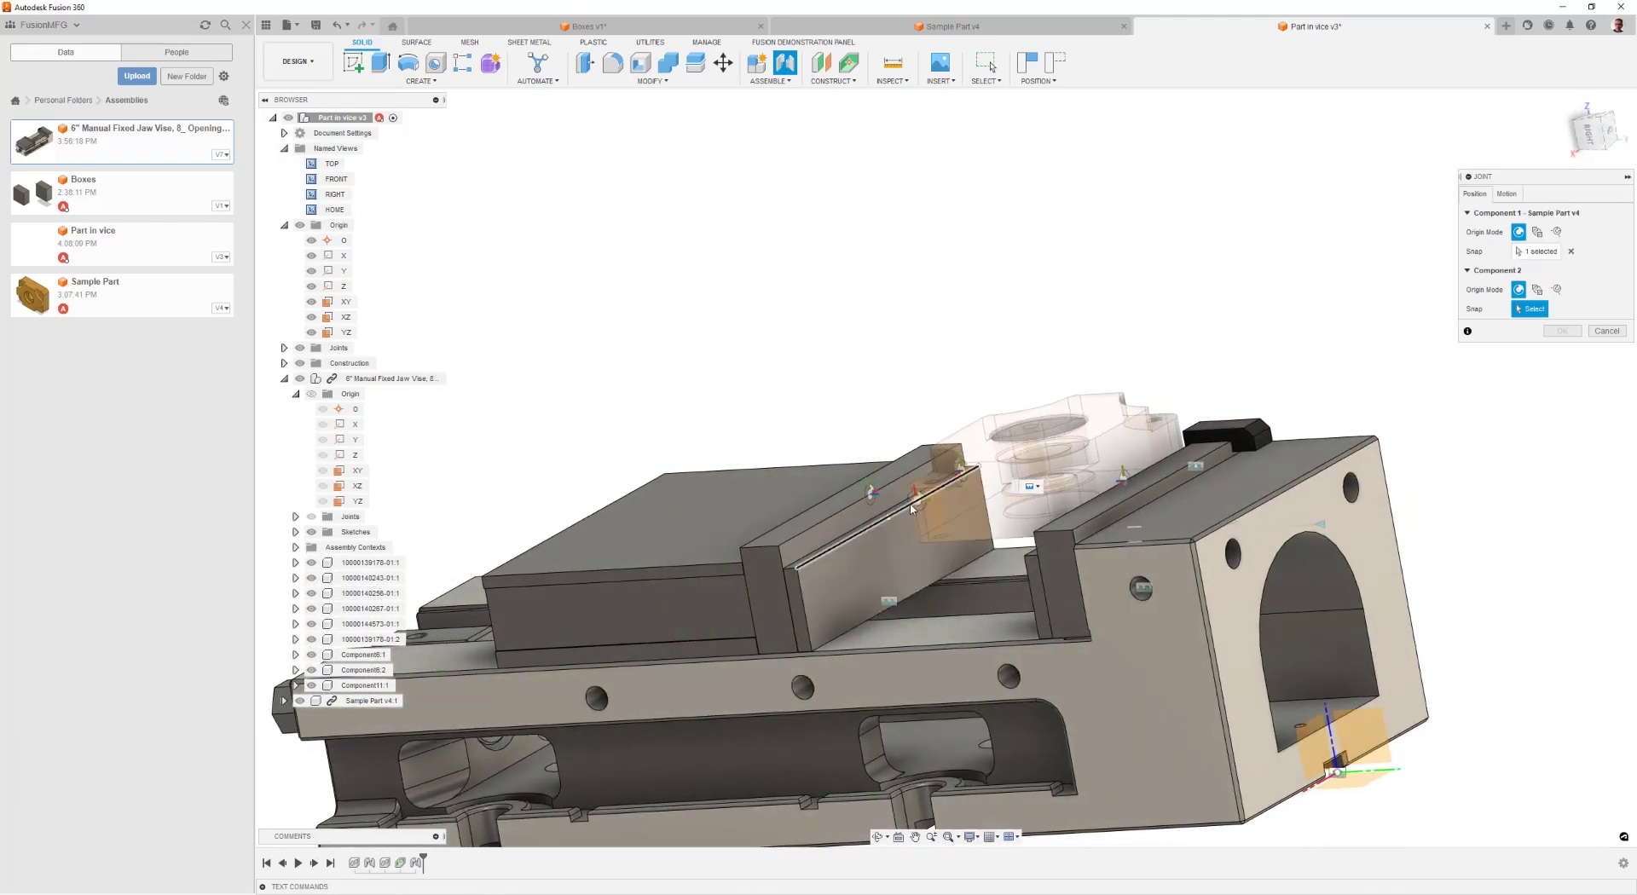
{"action": "left_click", "coordinate": [875, 503]}
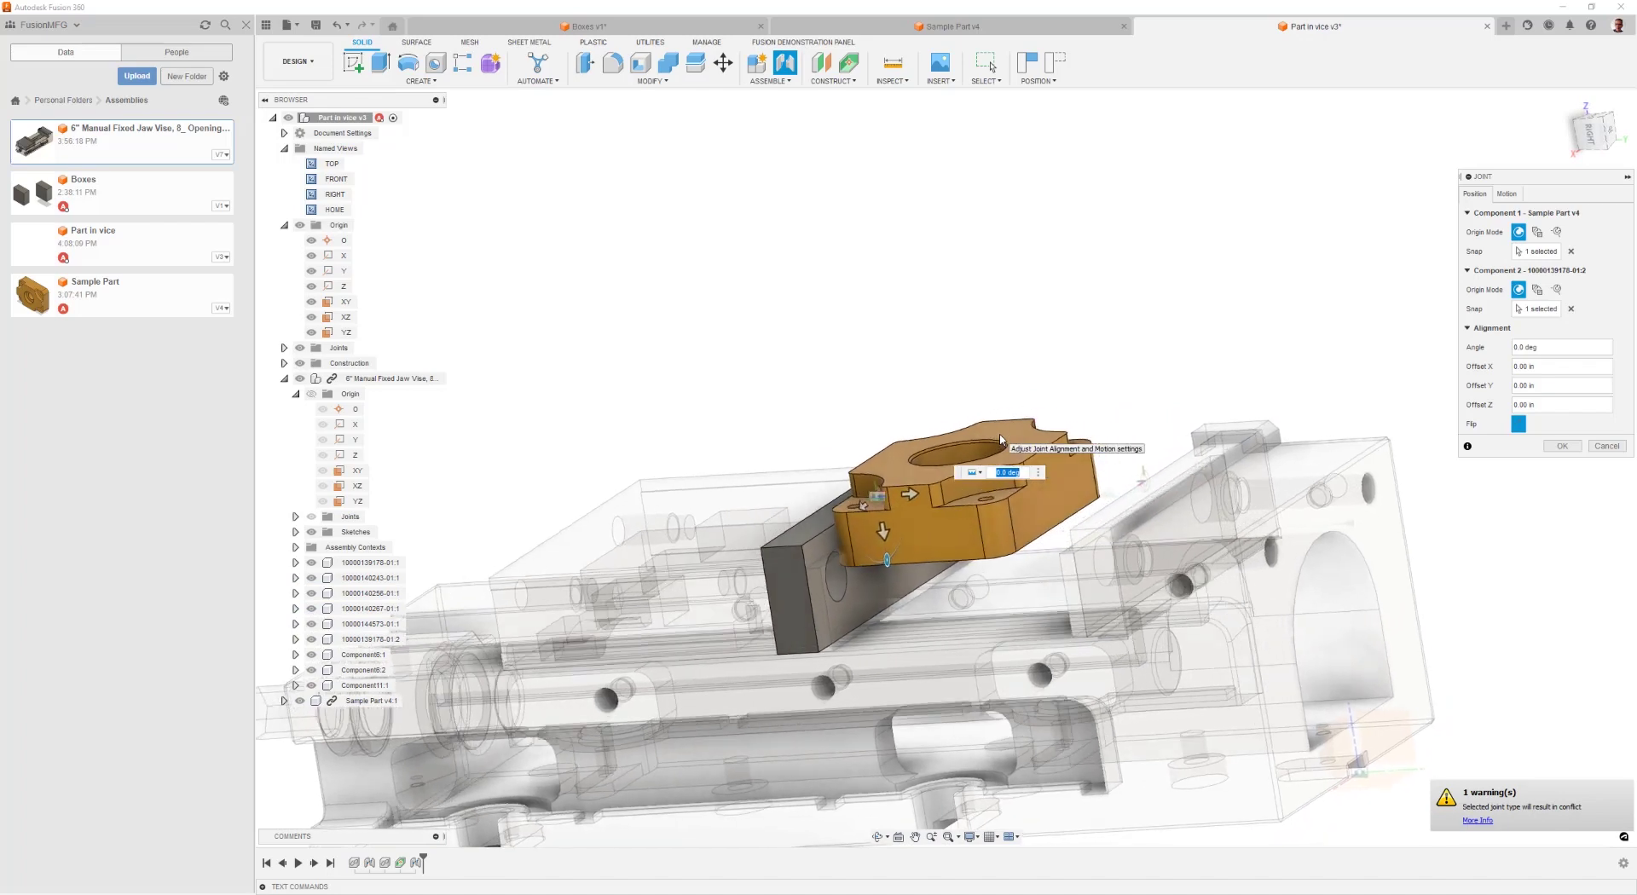
{"action": "left_click", "coordinate": [1507, 196]}
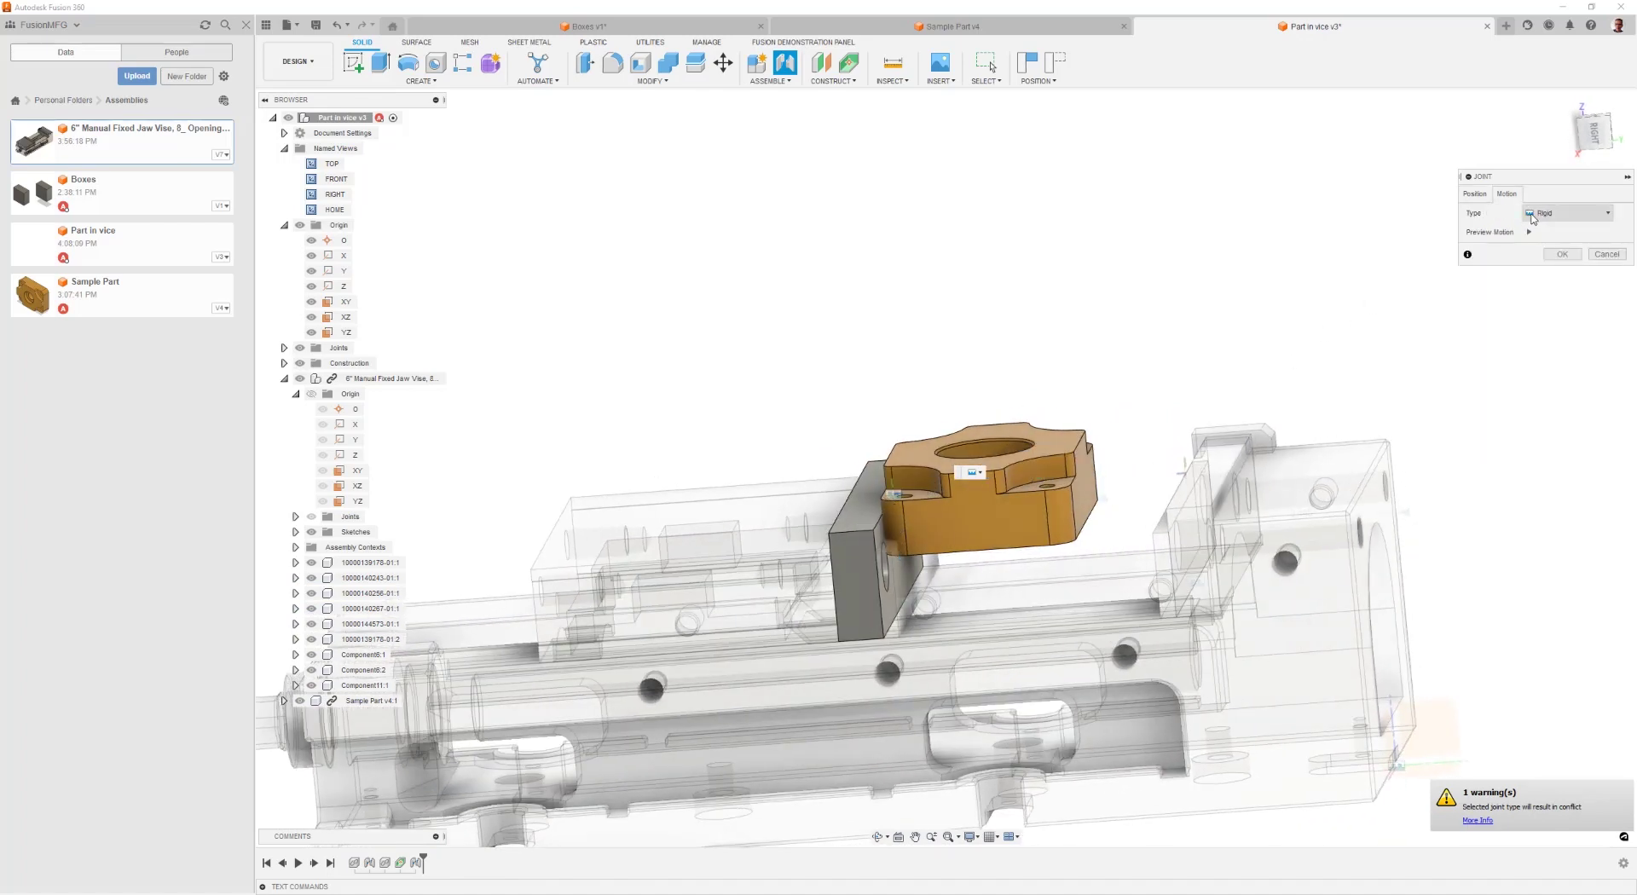
{"action": "left_click", "coordinate": [1537, 215]}
{"action": "left_click", "coordinate": [1547, 300]}
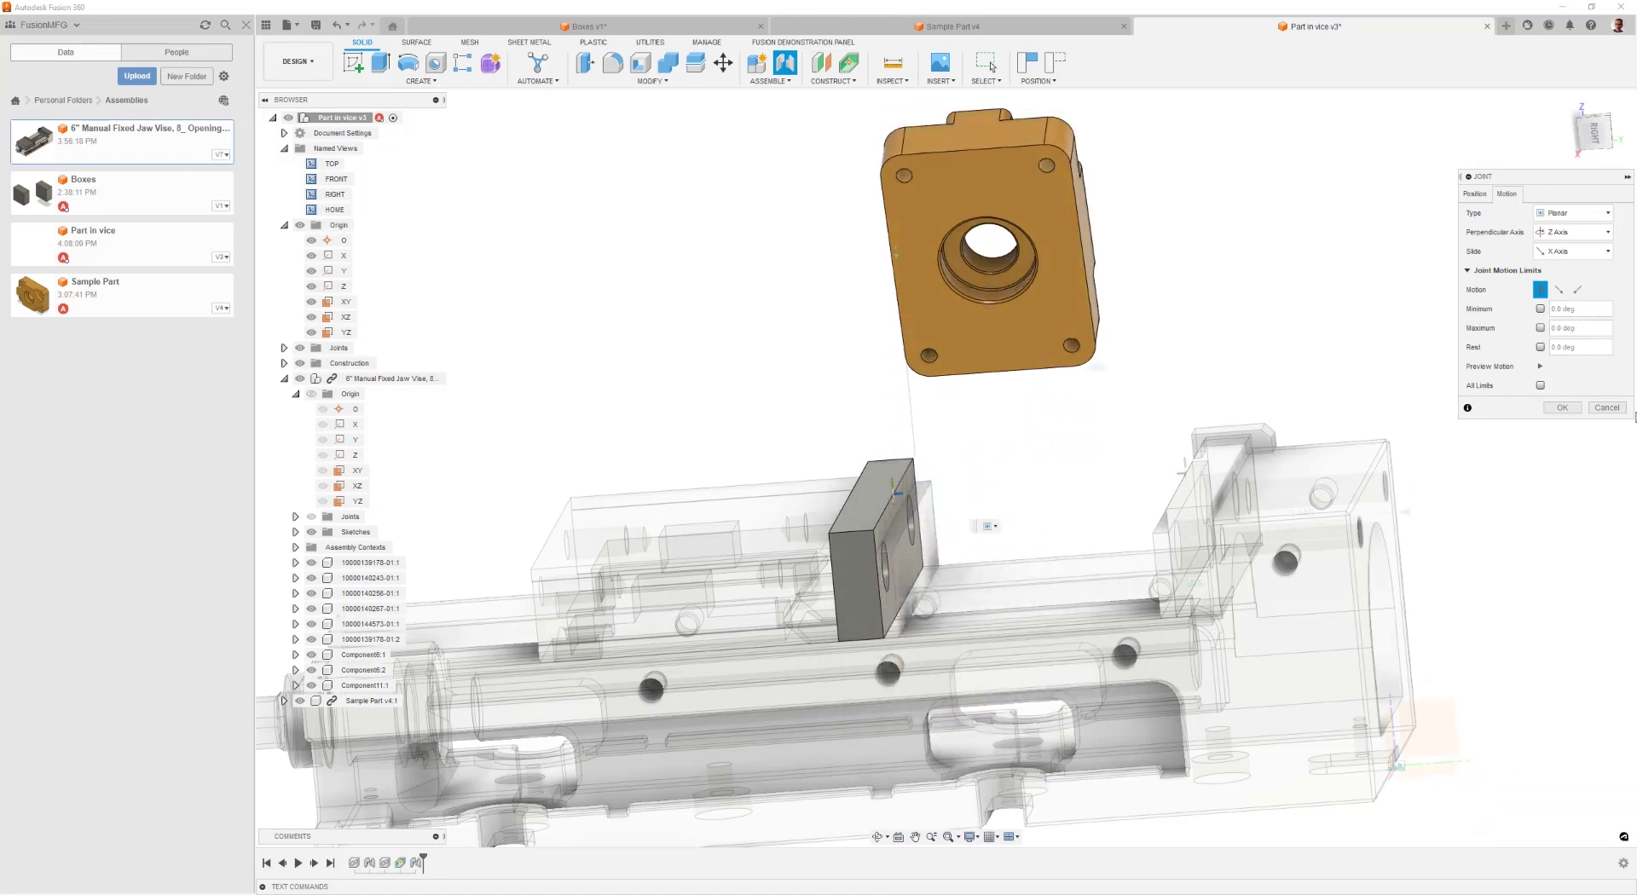
{"action": "left_click", "coordinate": [1564, 408]}
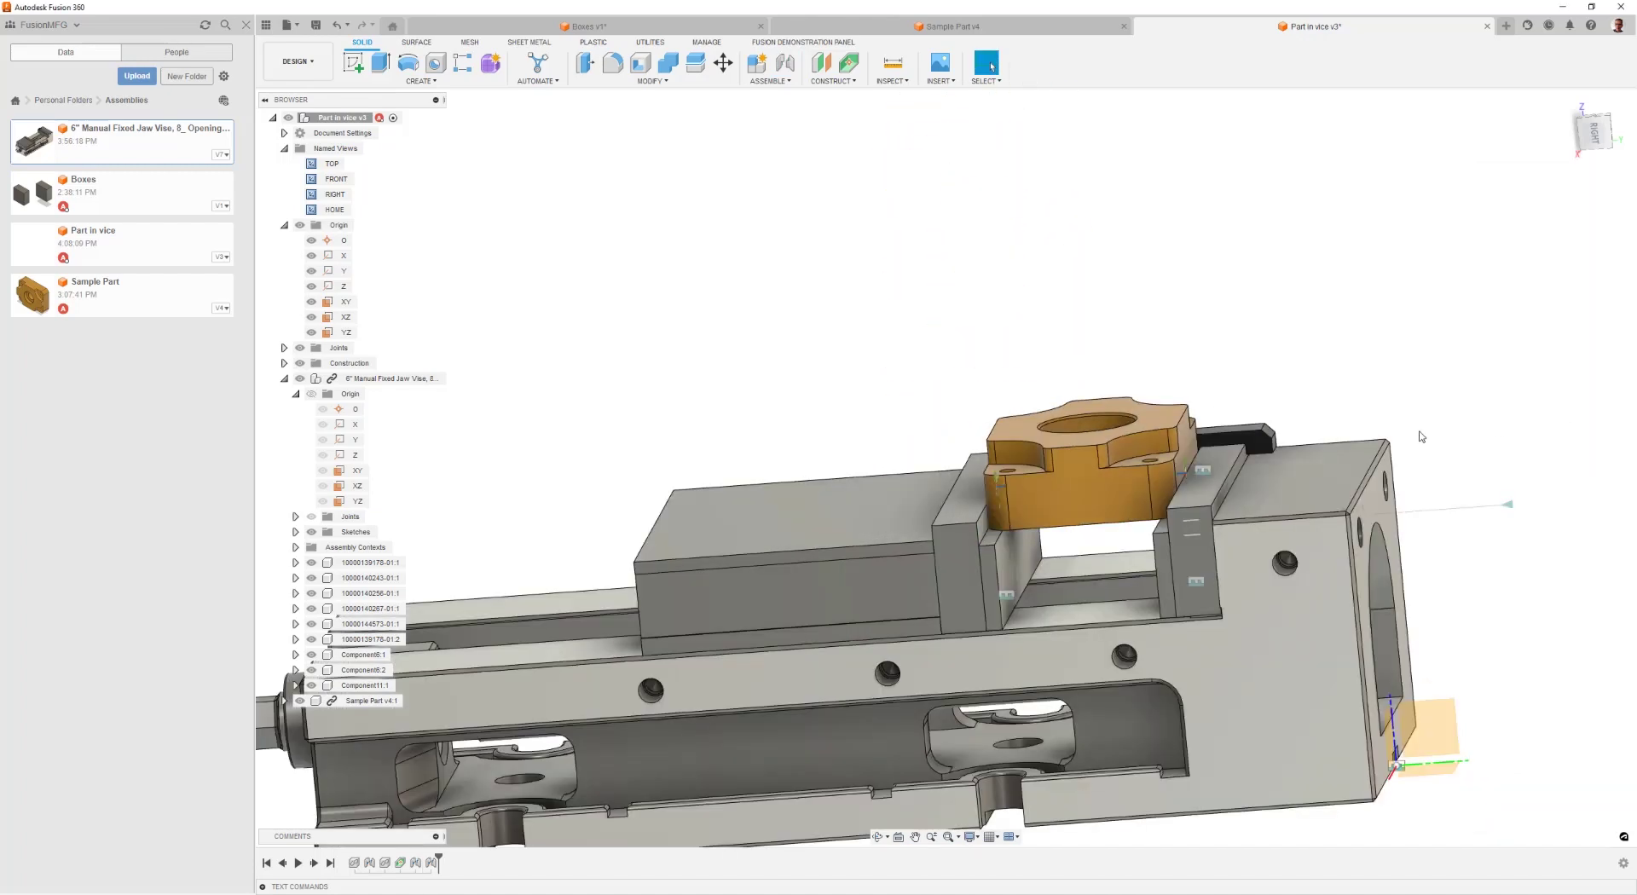
{"action": "middle_click_drag", "start_coordinate": [1421, 437], "coordinate": [716, 345], "text": "shift"}
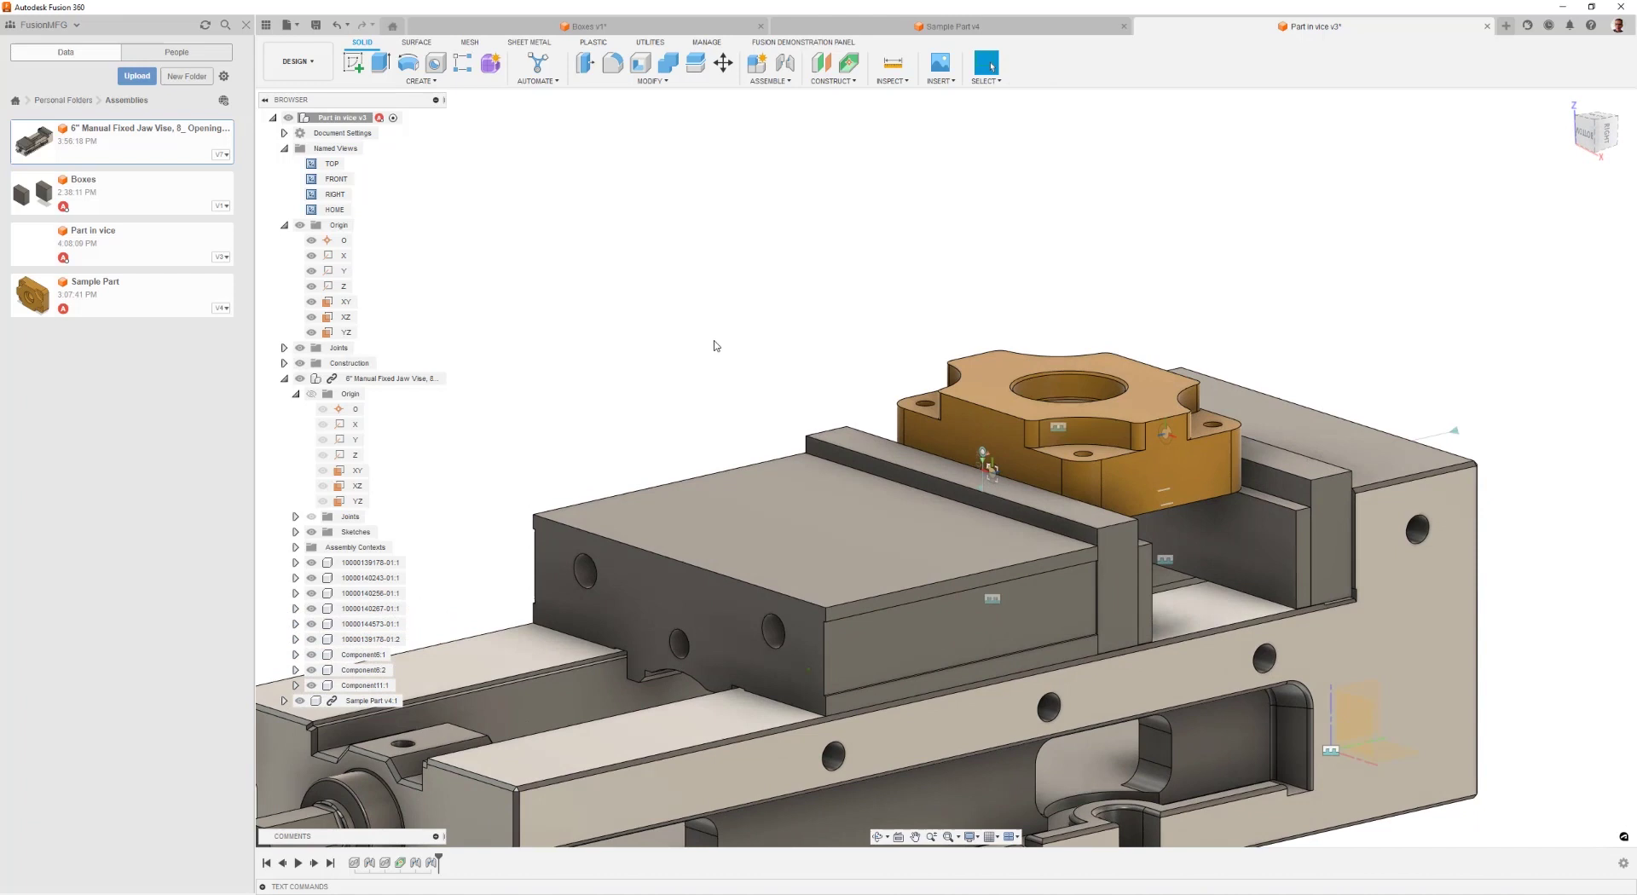